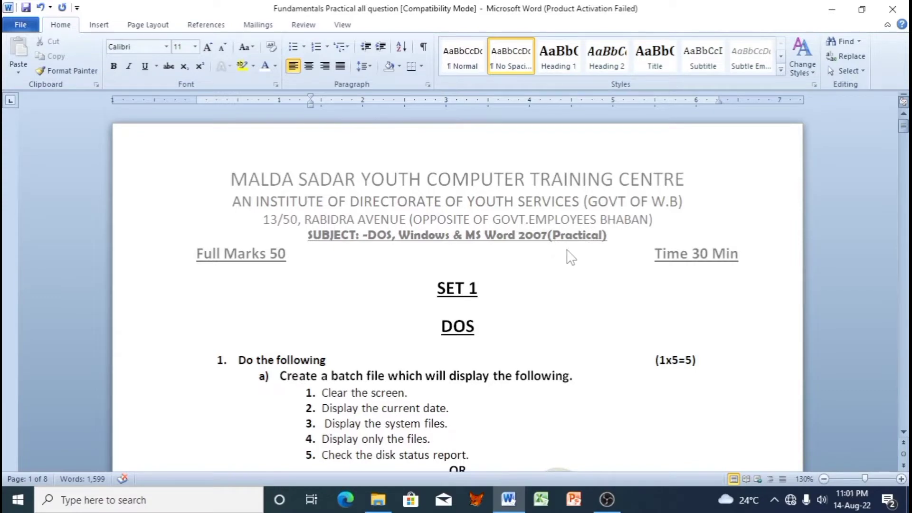
# Step: Scroll through the question paper and return to the SET 1 questions
pyautogui.scroll(-3, 561, 271)
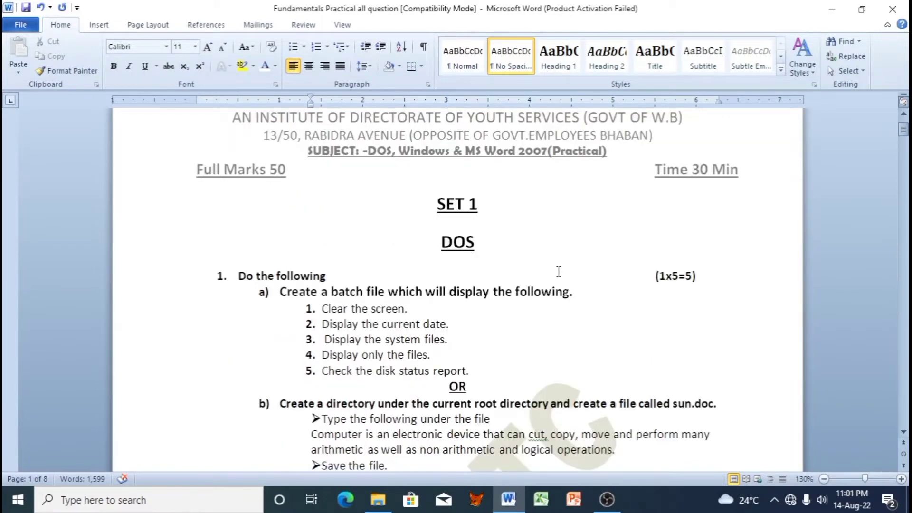
pyautogui.scroll(-10, 559, 271)
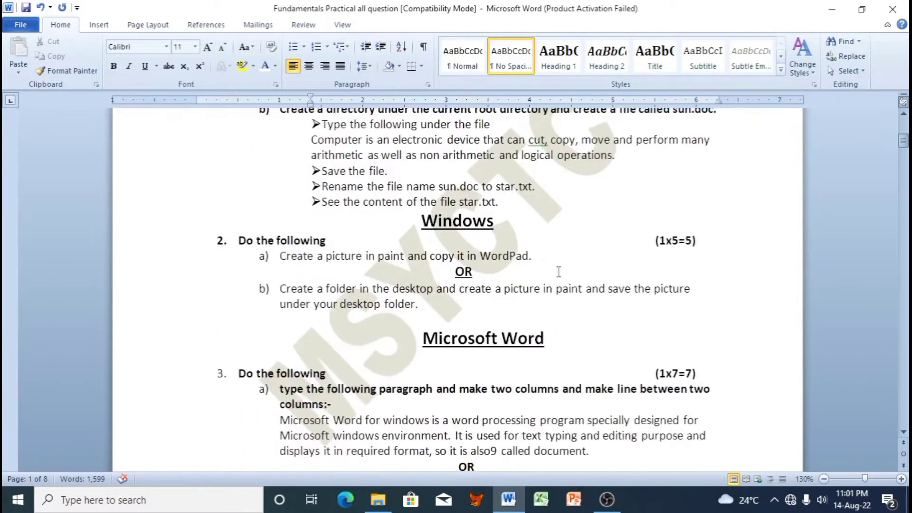
pyautogui.scroll(-20, 559, 272)
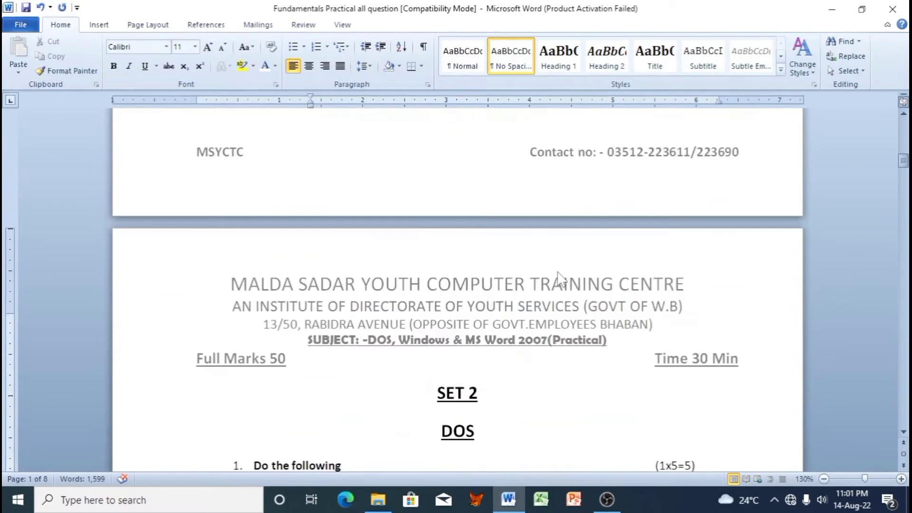
pyautogui.scroll(-13, 558, 275)
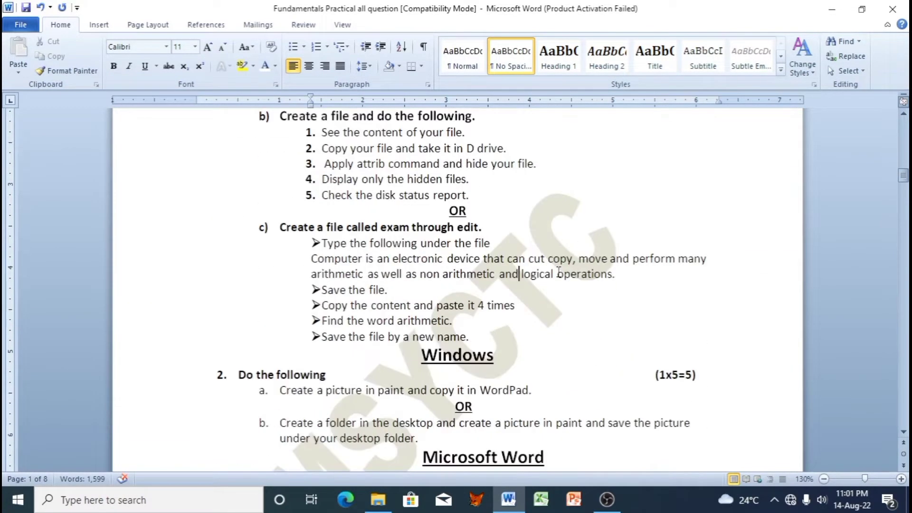
pyautogui.scroll(-20, 558, 274)
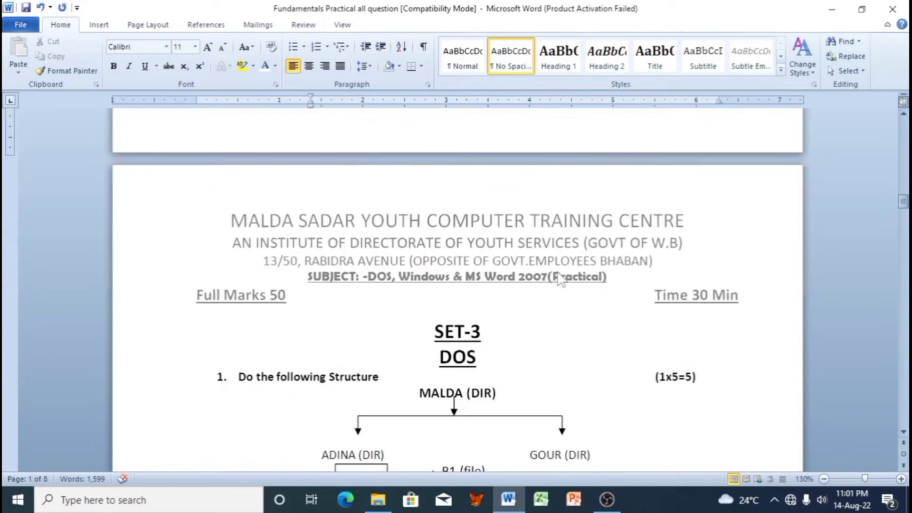
pyautogui.scroll(-20, 558, 274)
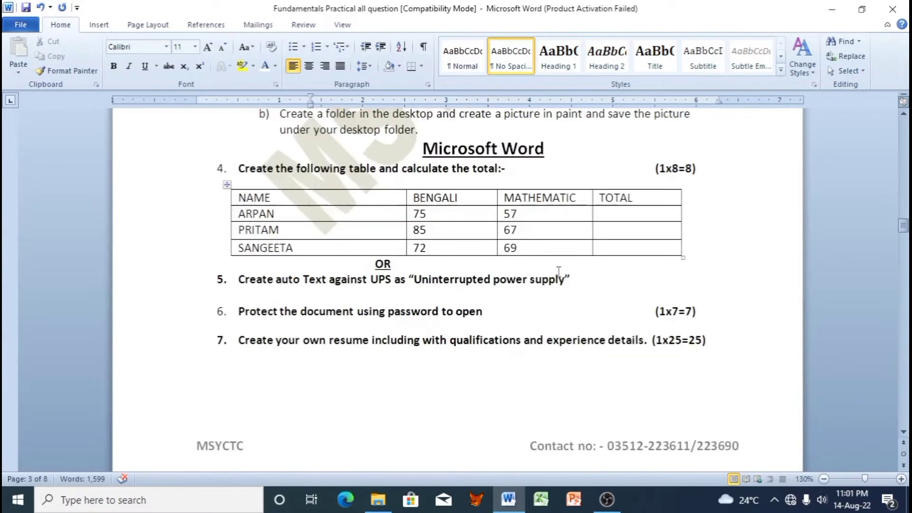
pyautogui.scroll(-14, 559, 272)
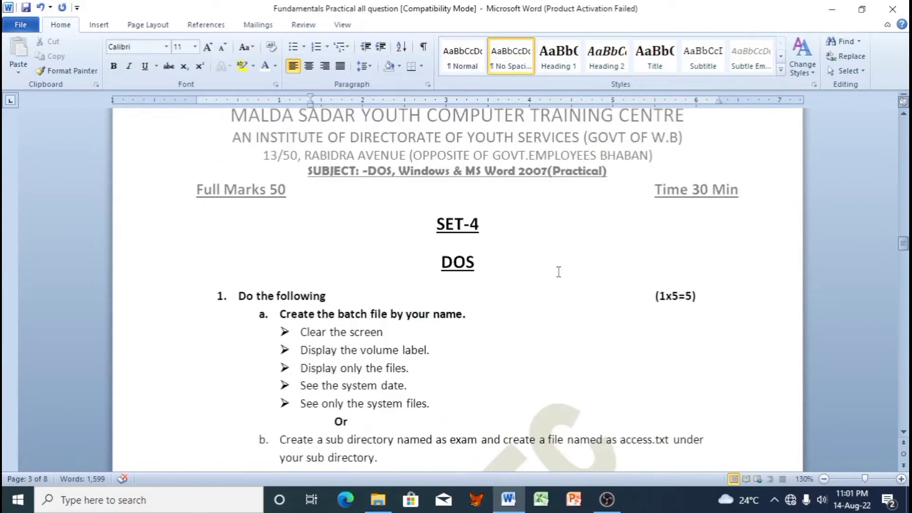
pyautogui.scroll(-13, 559, 272)
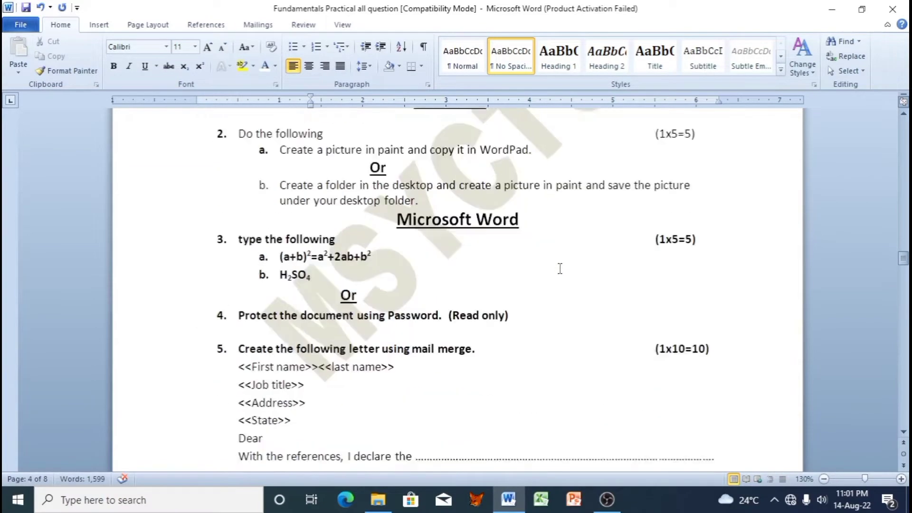
pyautogui.scroll(-20, 560, 268)
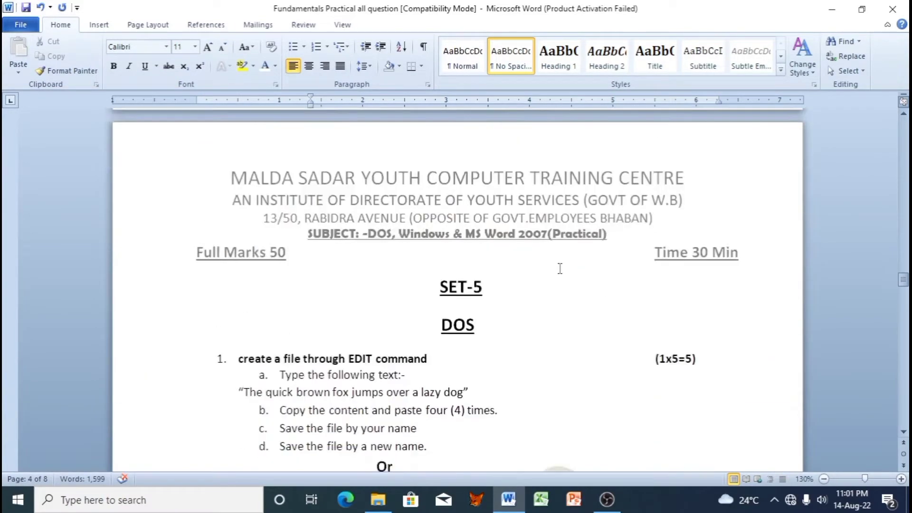
pyautogui.scroll(-17, 560, 268)
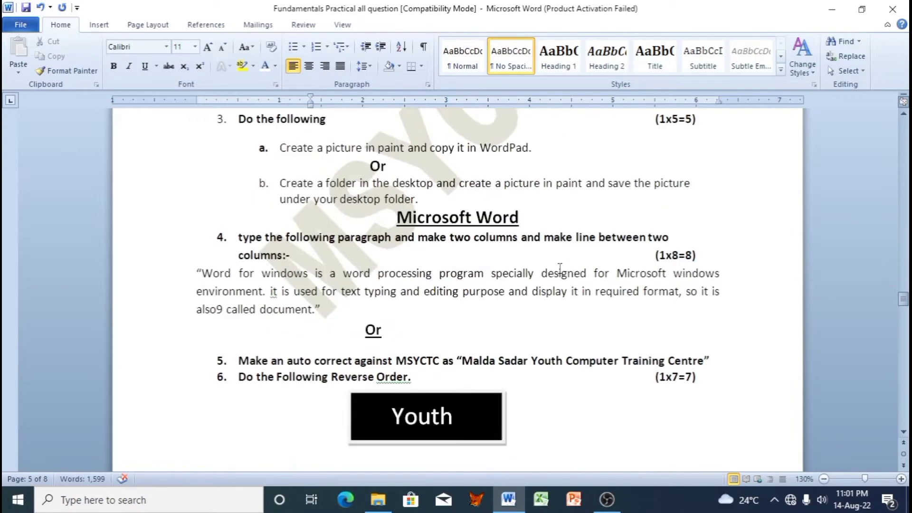
pyautogui.scroll(-16, 560, 269)
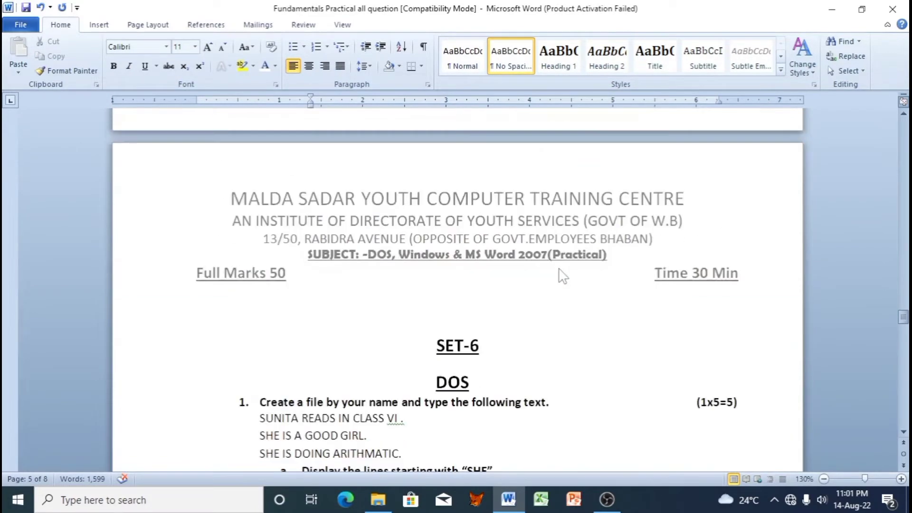
pyautogui.scroll(-20, 560, 269)
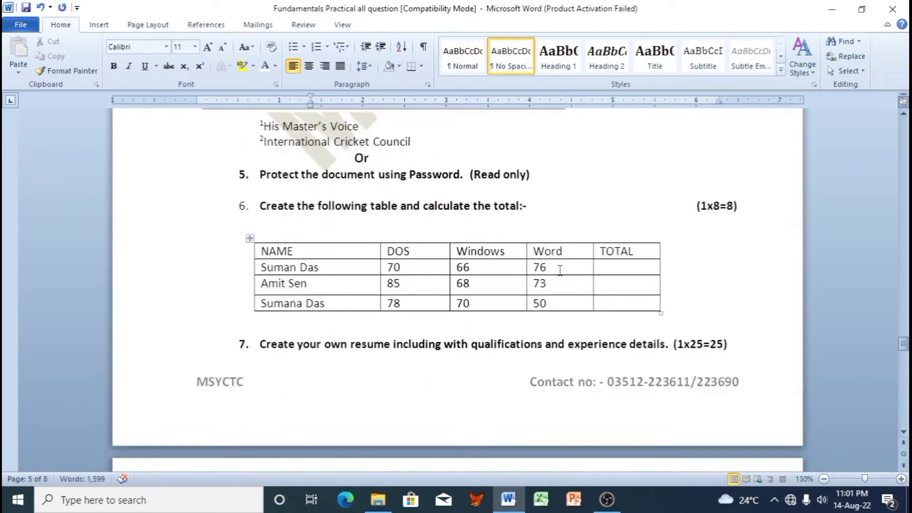
pyautogui.scroll(-10, 560, 269)
pyautogui.scroll(-18, 564, 275)
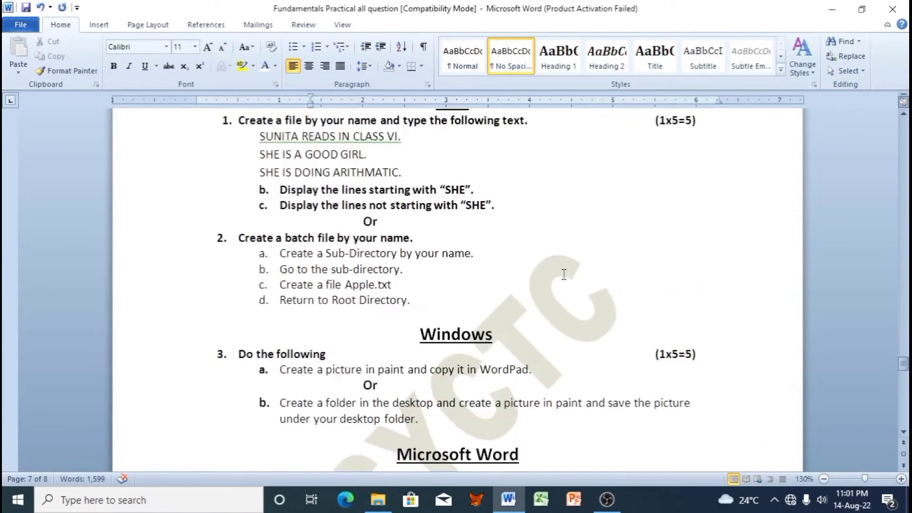
pyautogui.scroll(-12, 566, 280)
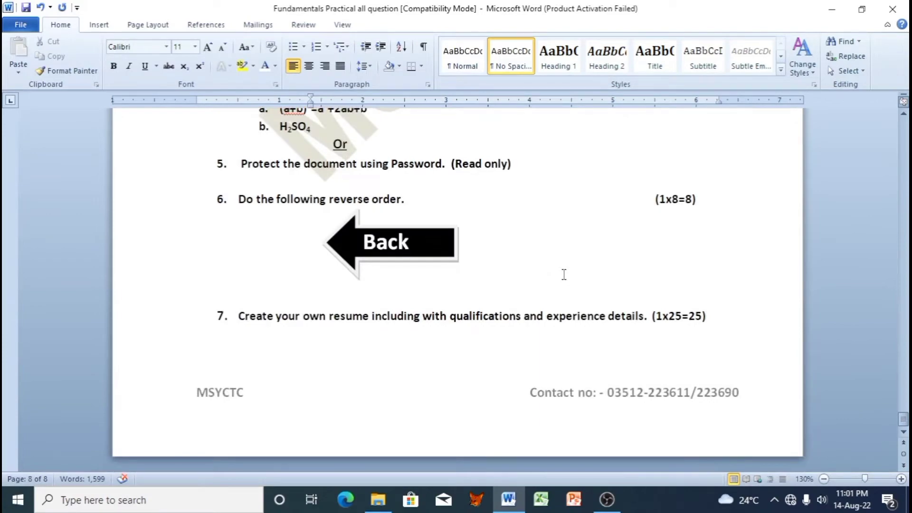
pyautogui.scroll(13, 564, 275)
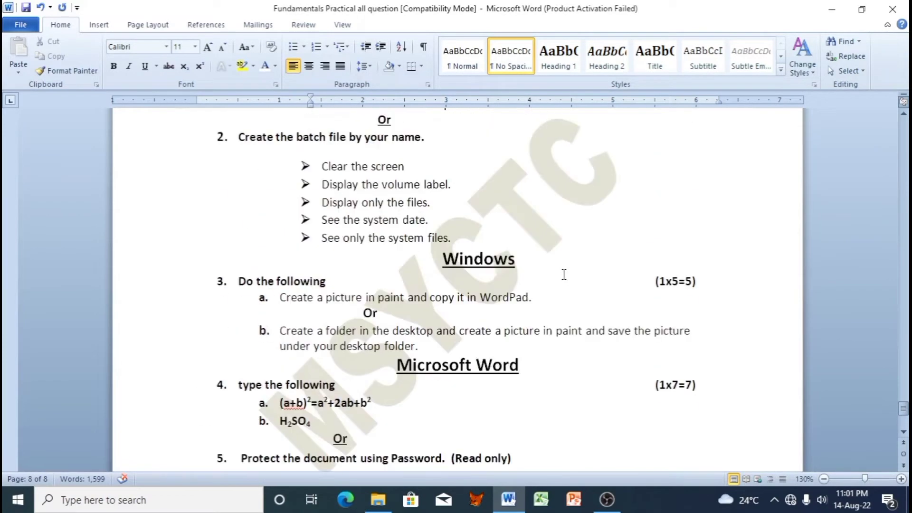
pyautogui.scroll(3, 874, 423)
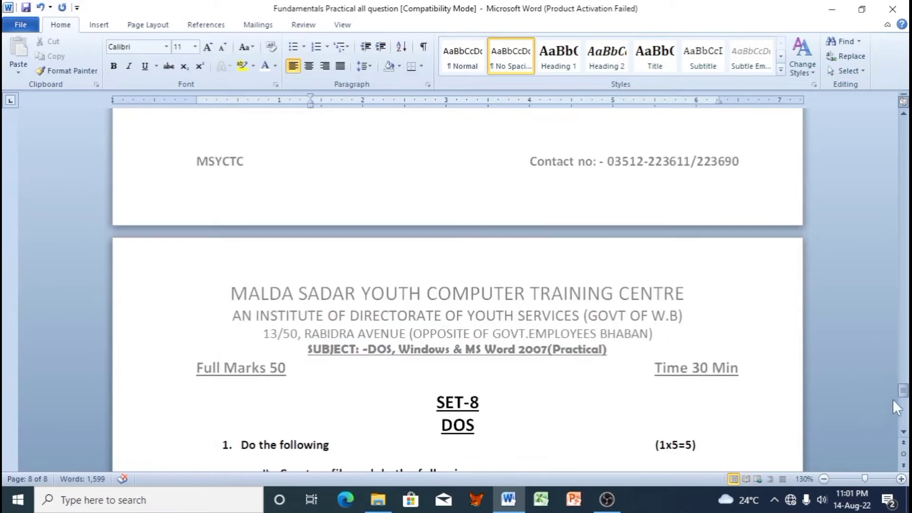
pyautogui.scroll(14, 666, 361)
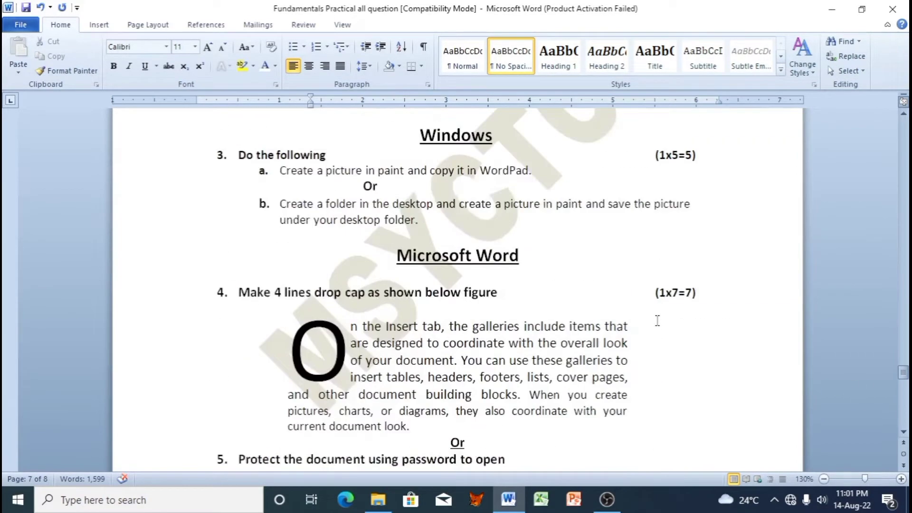
pyautogui.scroll(20, 657, 321)
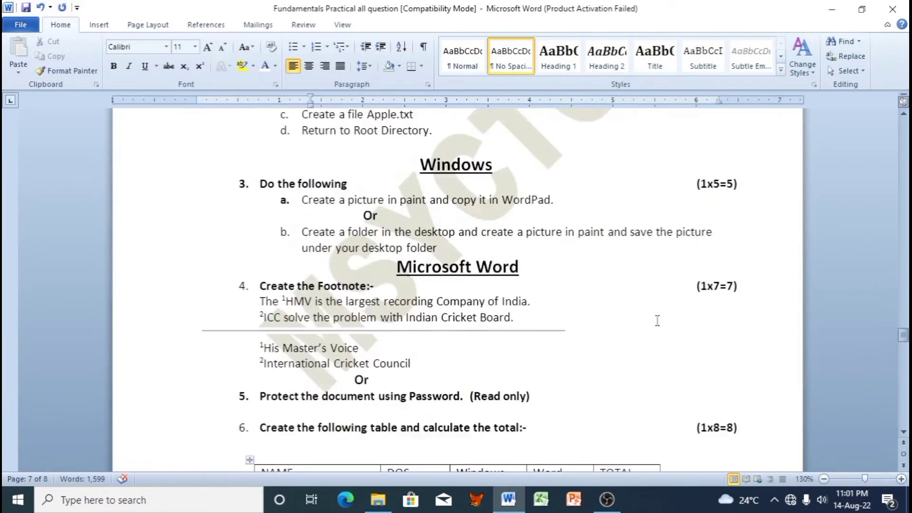
pyautogui.scroll(20, 658, 321)
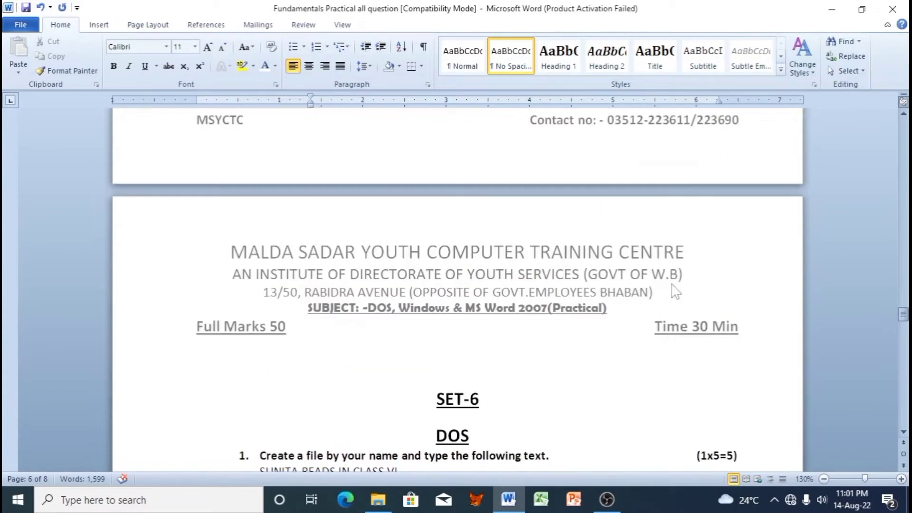
pyautogui.scroll(15, 675, 288)
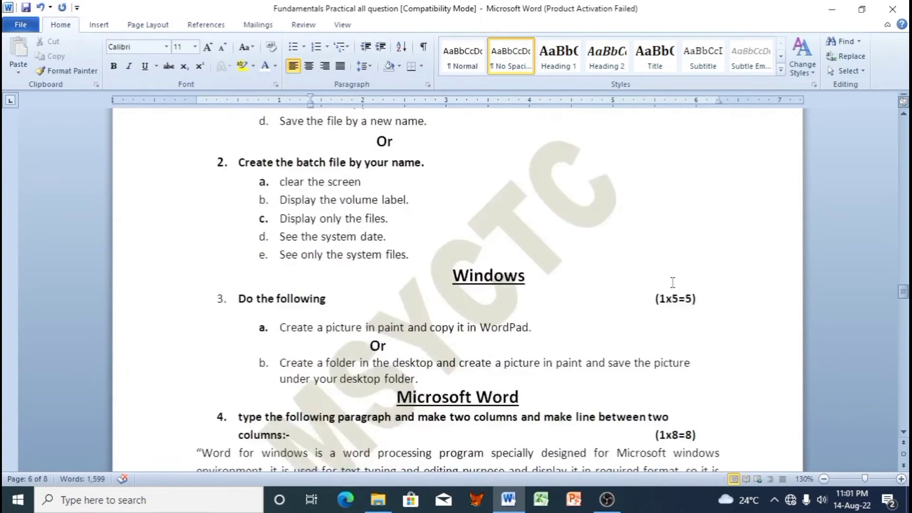
pyautogui.scroll(20, 673, 285)
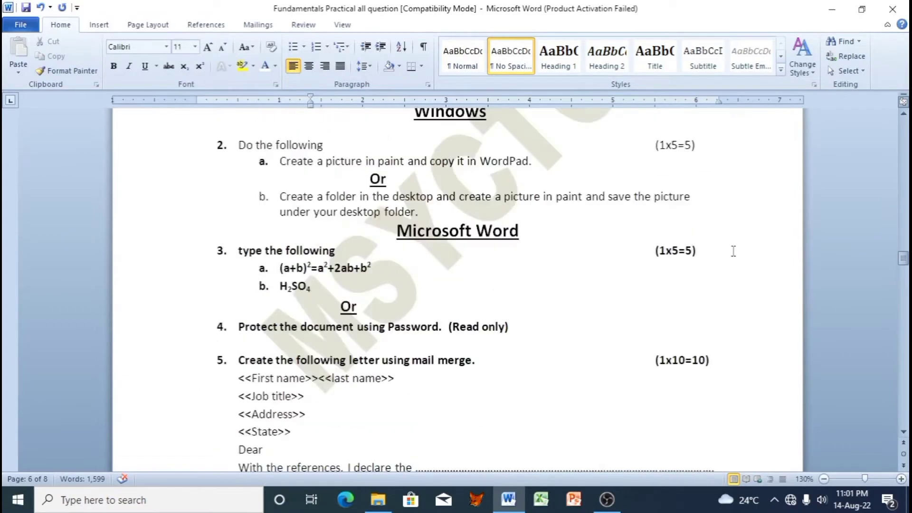
pyautogui.scroll(12, 733, 252)
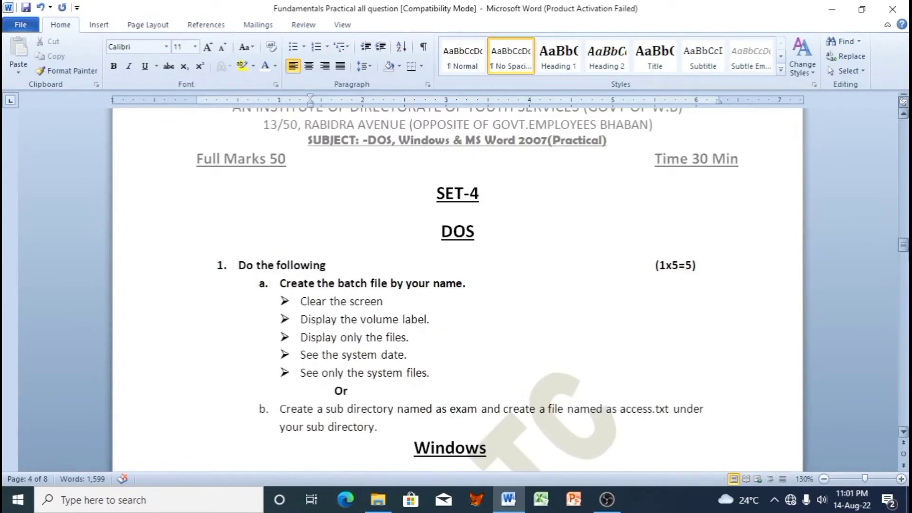
pyautogui.moveTo(903, 245); pyautogui.dragTo(903, 126)
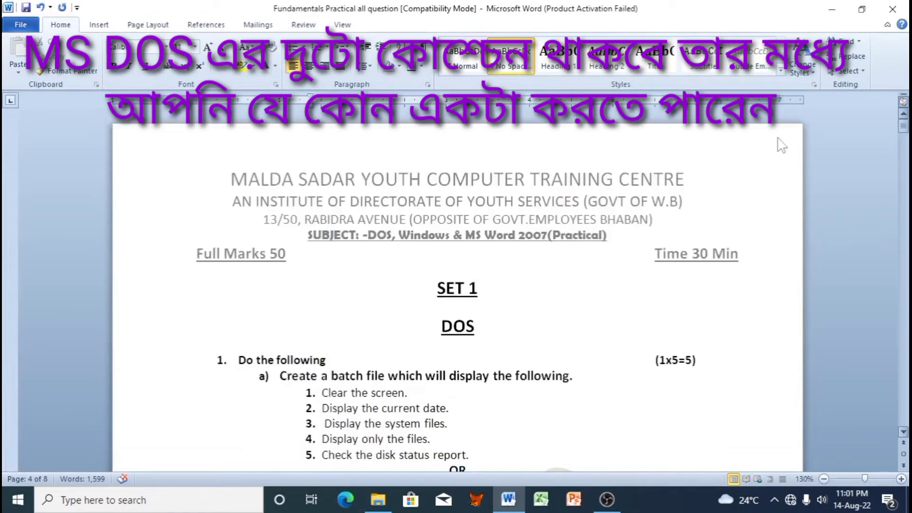
pyautogui.scroll(-3, 466, 330)
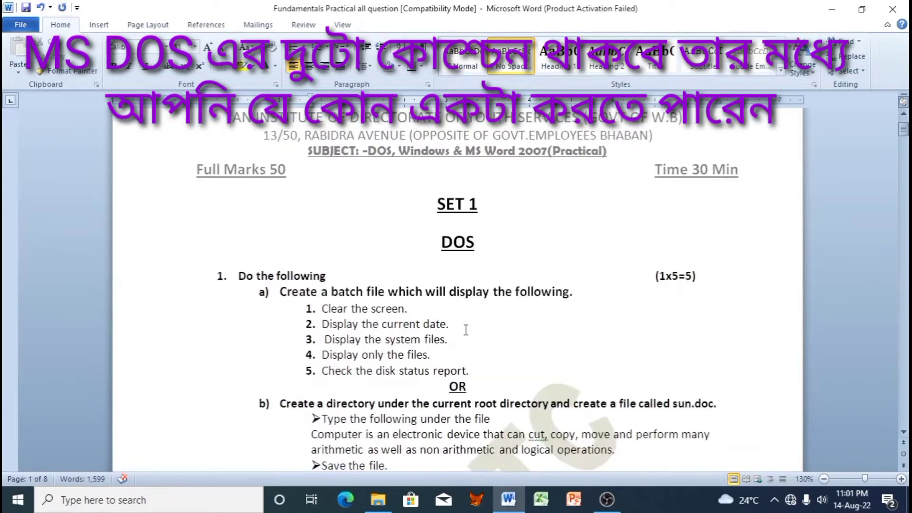
pyautogui.scroll(-3, 475, 252)
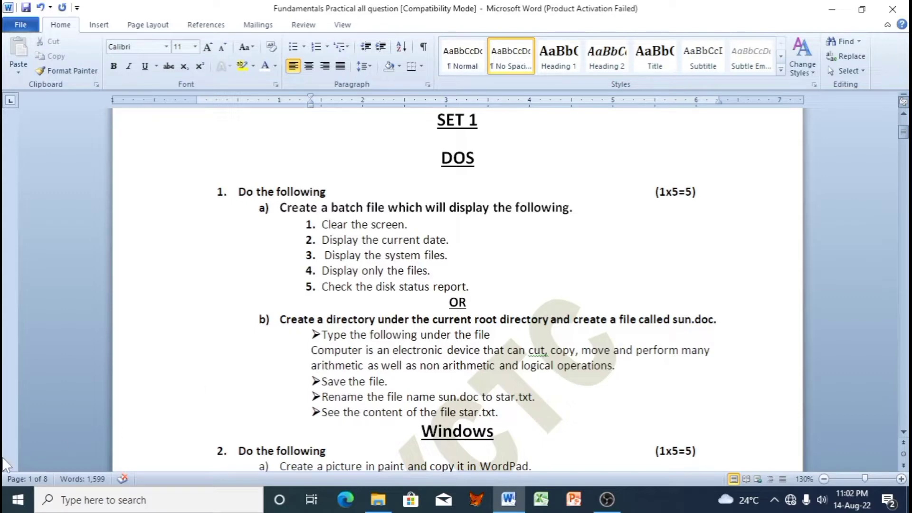
# Step: Launch Command Prompt from a Start search for cmd
pyautogui.click(16, 503)
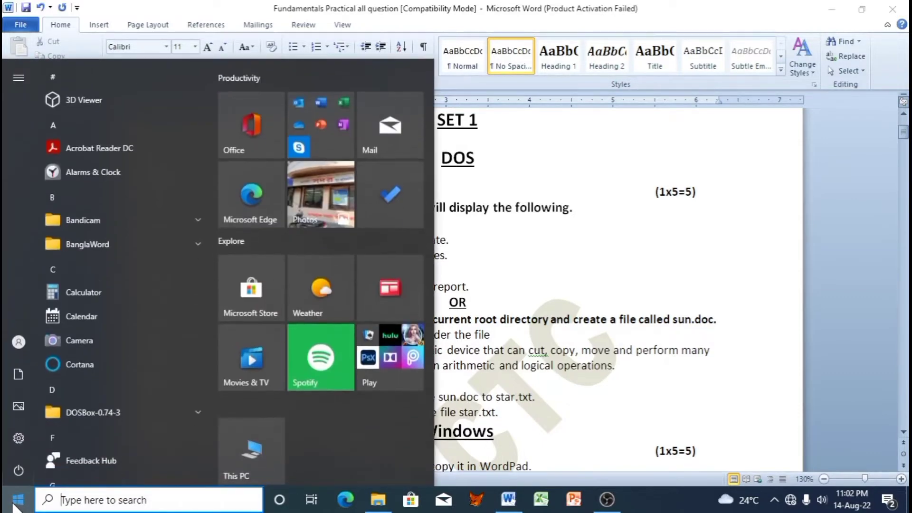
pyautogui.write('cmd')
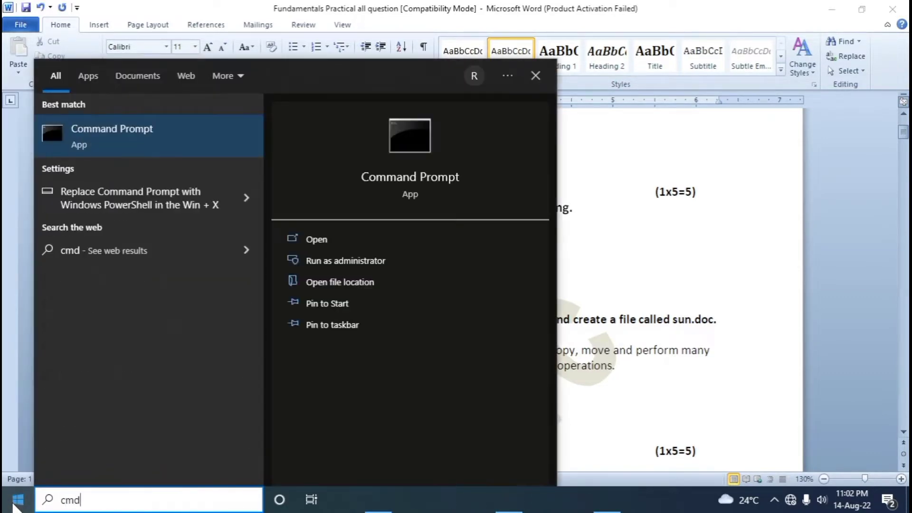
pyautogui.click(111, 147)
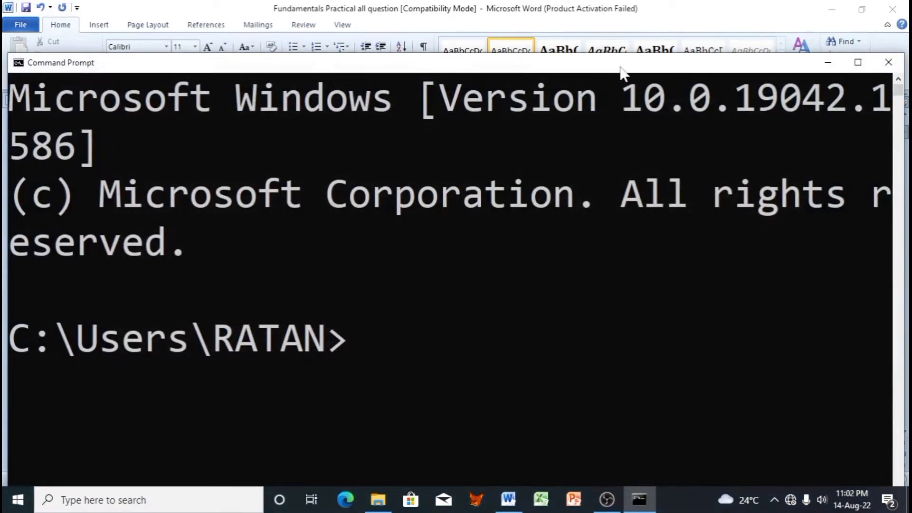
# Step: Start copy con poli.bat with cls as the first line, and maximize the console
pyautogui.moveTo(621, 69); pyautogui.dragTo(649, 64)
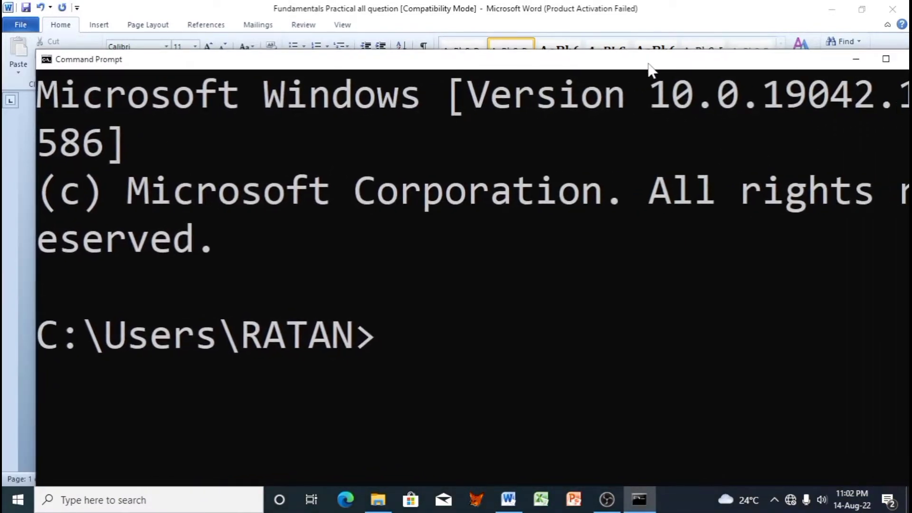
pyautogui.write('copy con')
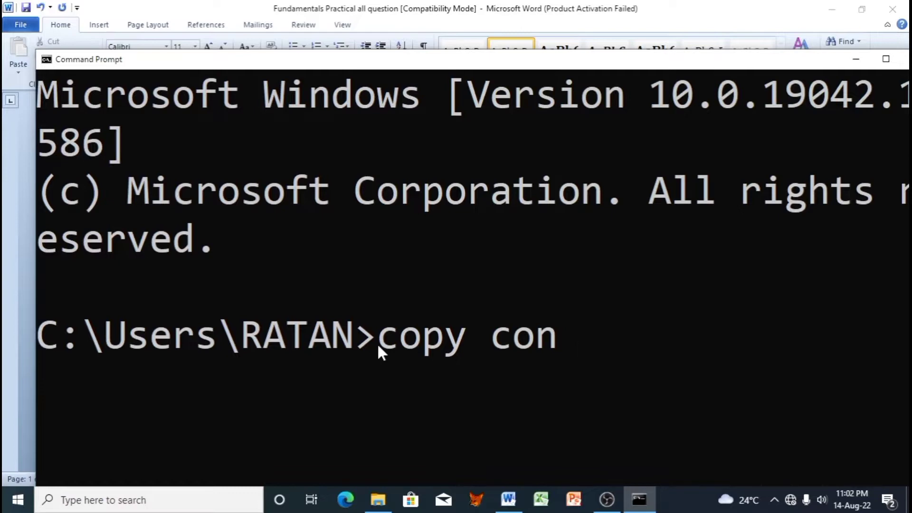
pyautogui.write('pol')
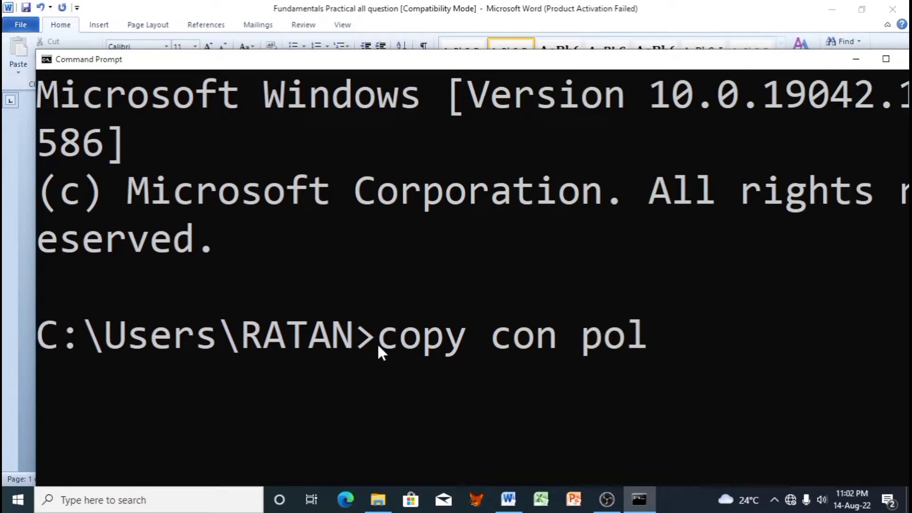
pyautogui.write('i.bat')
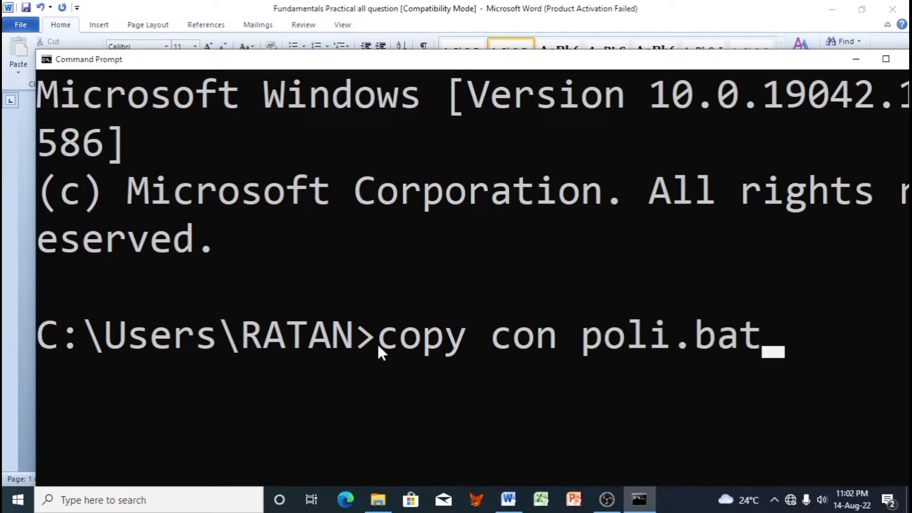
pyautogui.press('Return')
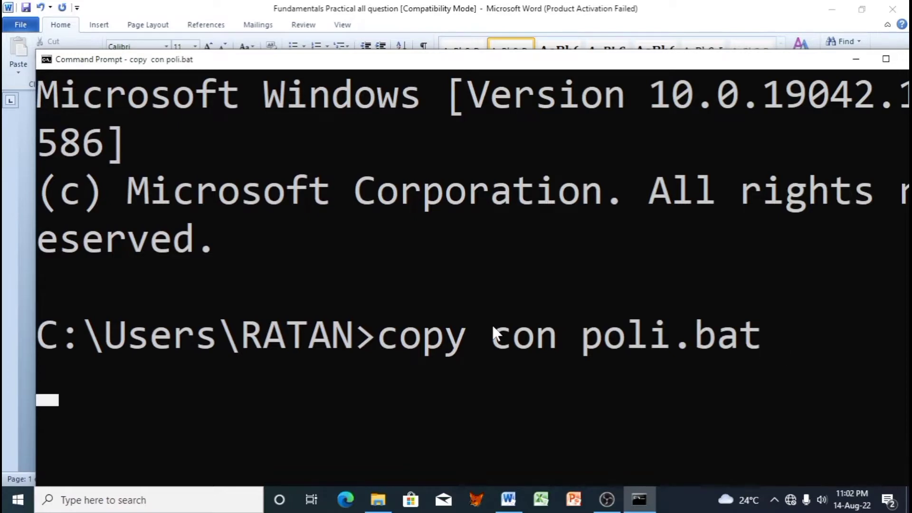
pyautogui.write('cls')
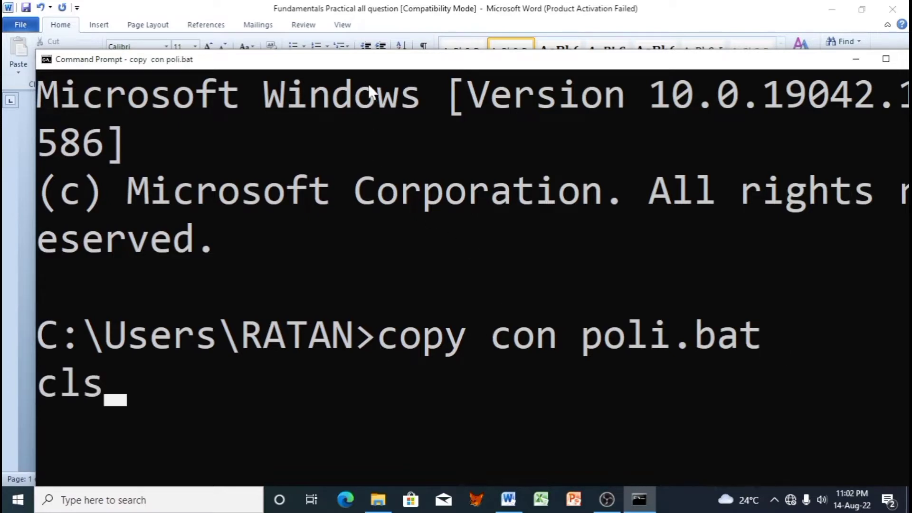
pyautogui.moveTo(371, 65); pyautogui.dragTo(754, 64)
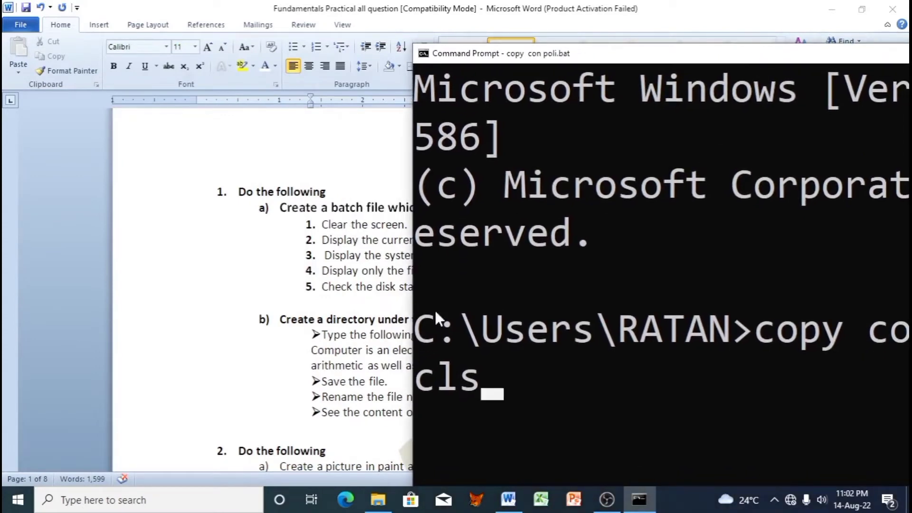
pyautogui.click(492, 378)
pyautogui.click(489, 379)
pyautogui.moveTo(492, 380)
pyautogui.mouseDown()
pyautogui.moveTo(503, 415)
pyautogui.moveTo(488, 388)
pyautogui.mouseUp()
pyautogui.doubleClick(663, 57)
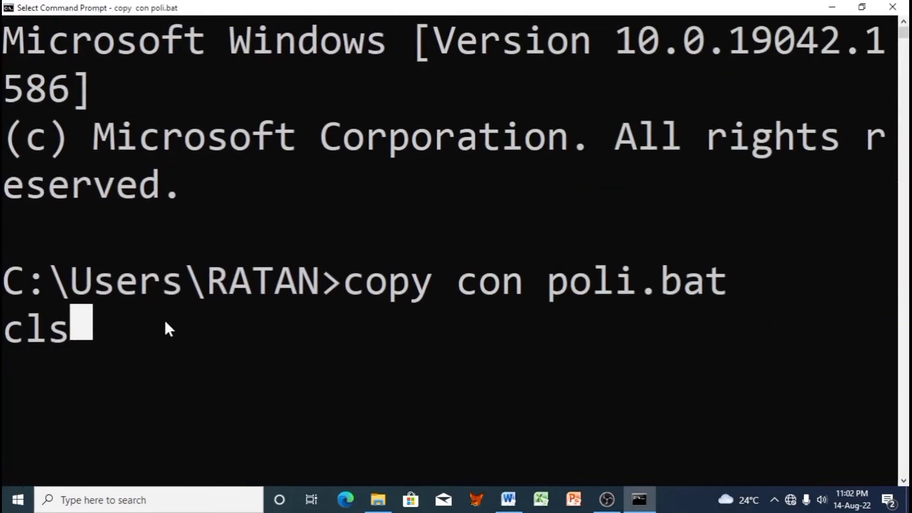
pyautogui.click(165, 333)
pyautogui.click(78, 337)
pyautogui.press('Return')
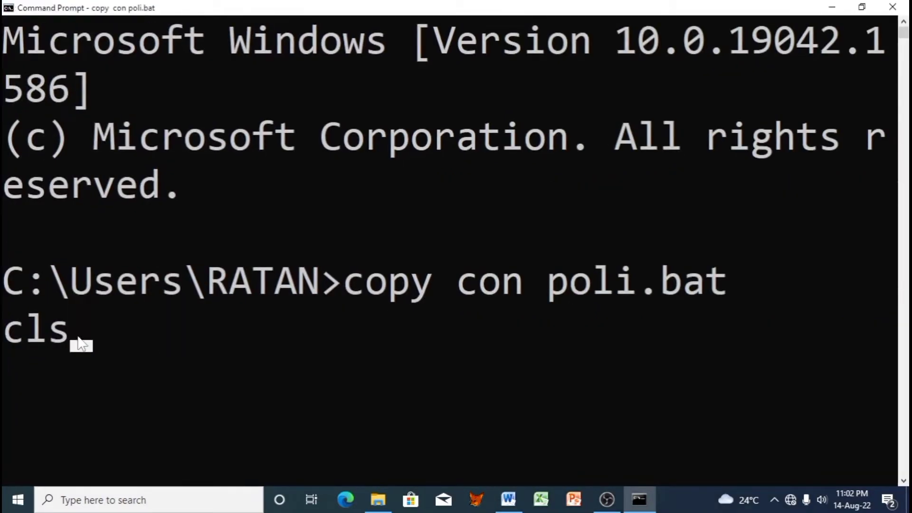
# Step: Add the date, time, ver and vol lines to poli.bat
pyautogui.write('da')
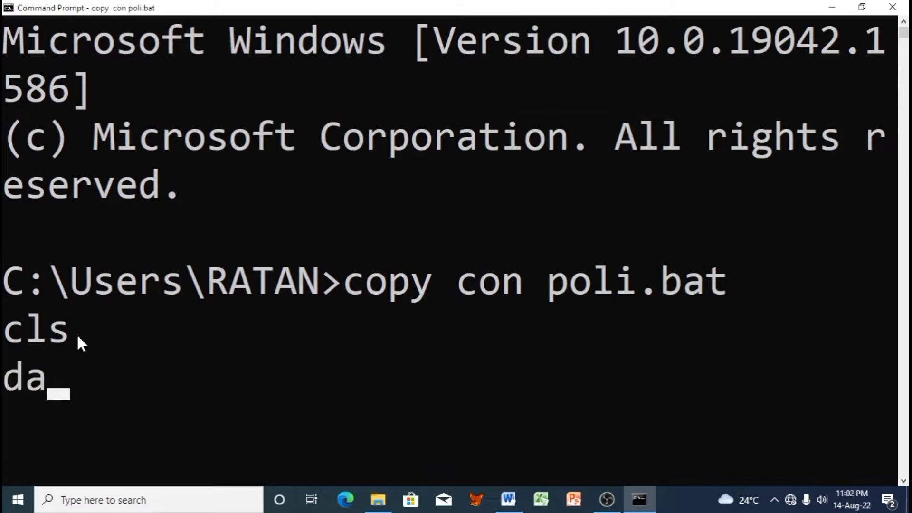
pyautogui.write('te')
pyautogui.press('Return')
pyautogui.write('t')
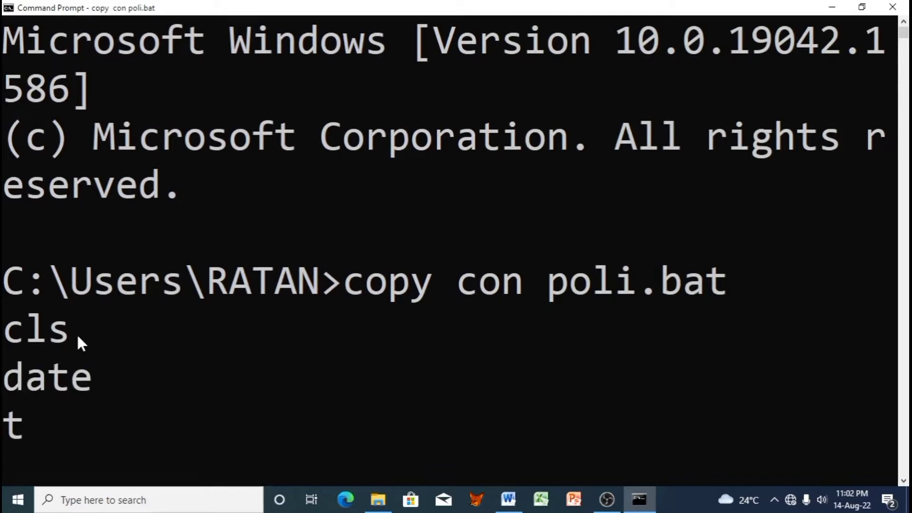
pyautogui.write('ime')
pyautogui.press('Return')
pyautogui.write('ver')
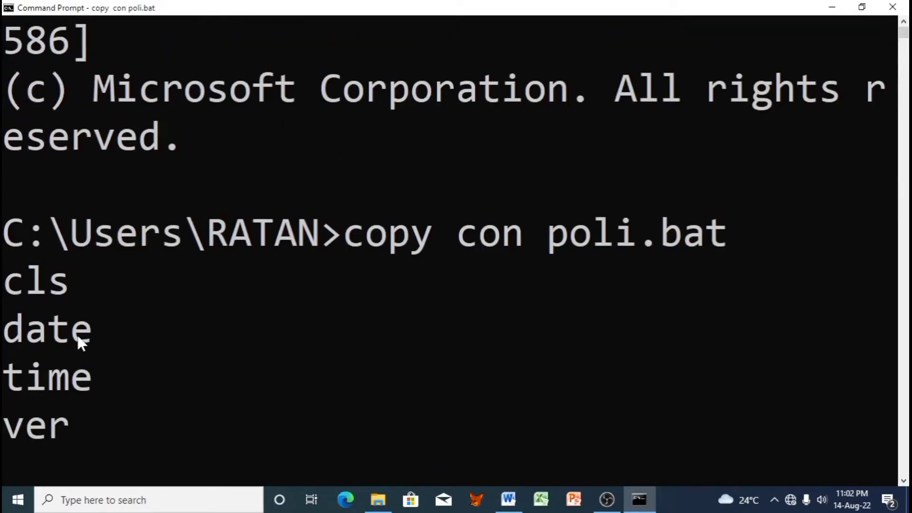
pyautogui.press('Return')
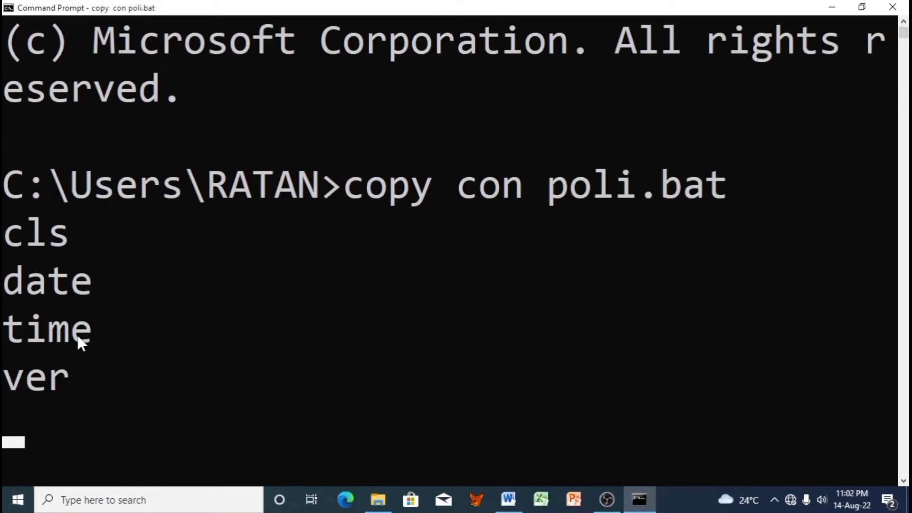
pyautogui.write('vol')
pyautogui.press('Return')
# Step: Add dir/a-d, dir/ad and dir/as lines, then save the file with Ctrl+Z
pyautogui.write('d')
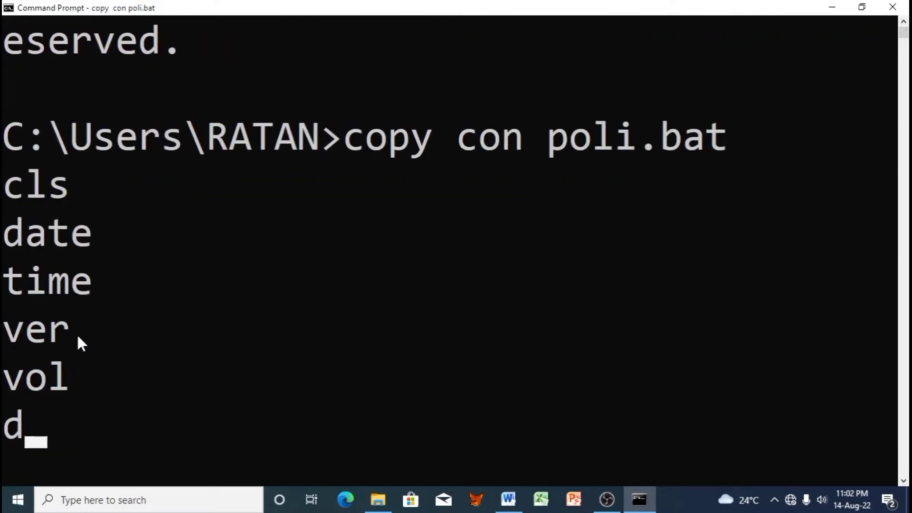
pyautogui.write('ir/a-')
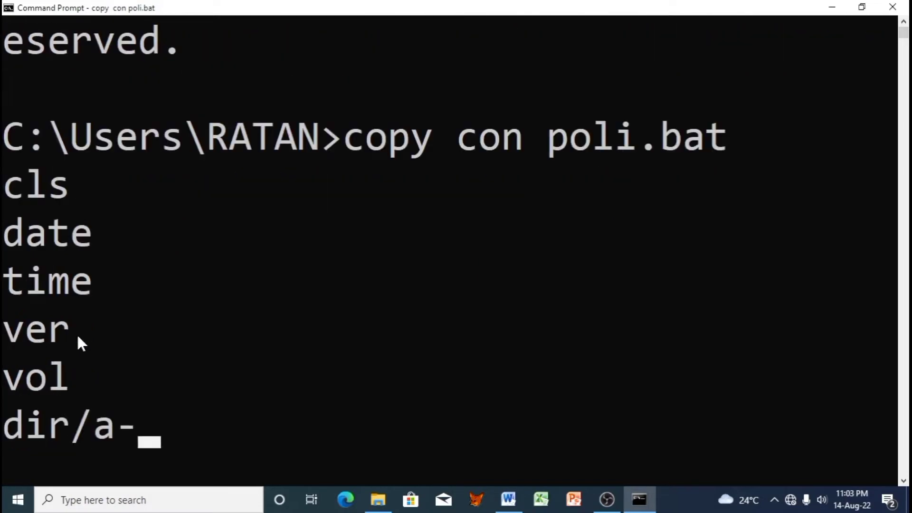
pyautogui.write('d')
pyautogui.press('Return')
pyautogui.write('dir')
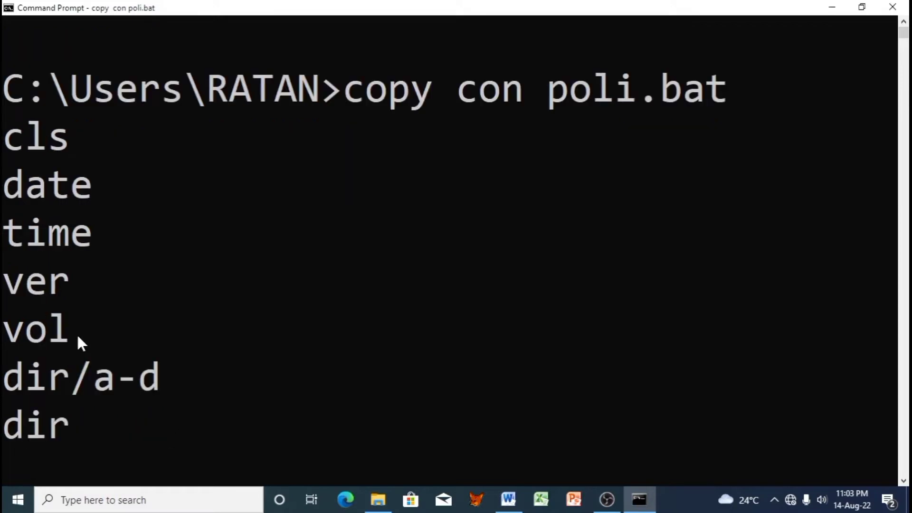
pyautogui.write('/ad')
pyautogui.press('Return')
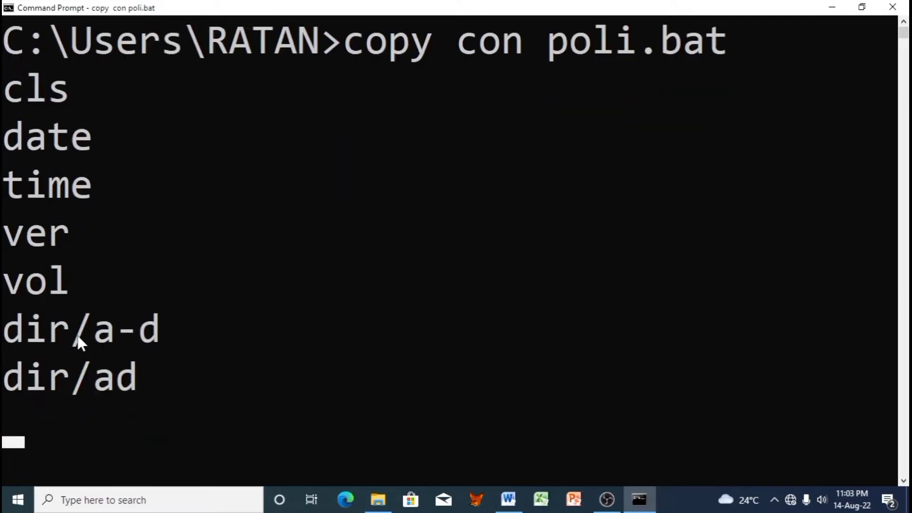
pyautogui.write('d')
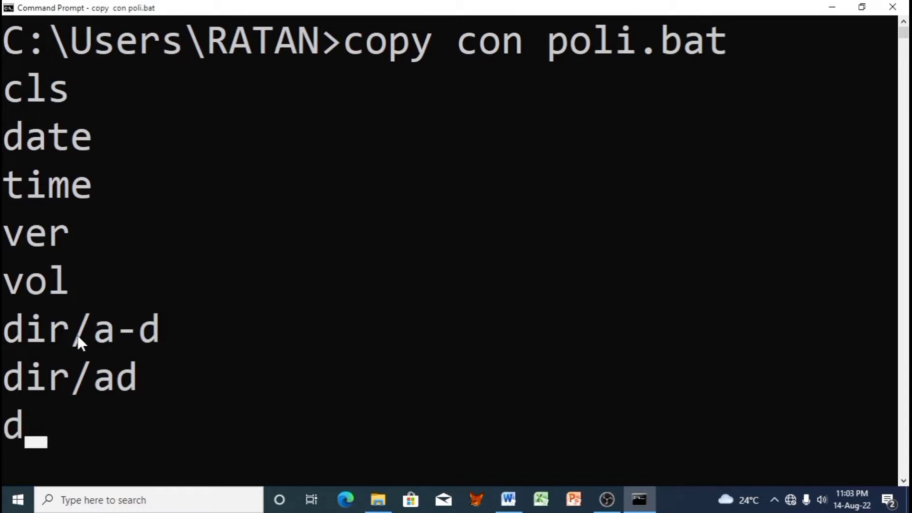
pyautogui.write('ir/as')
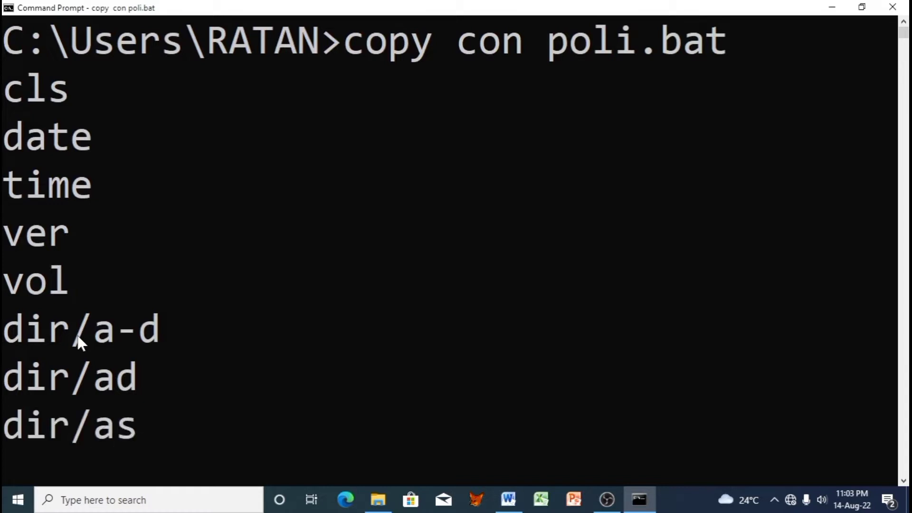
pyautogui.press('Return')
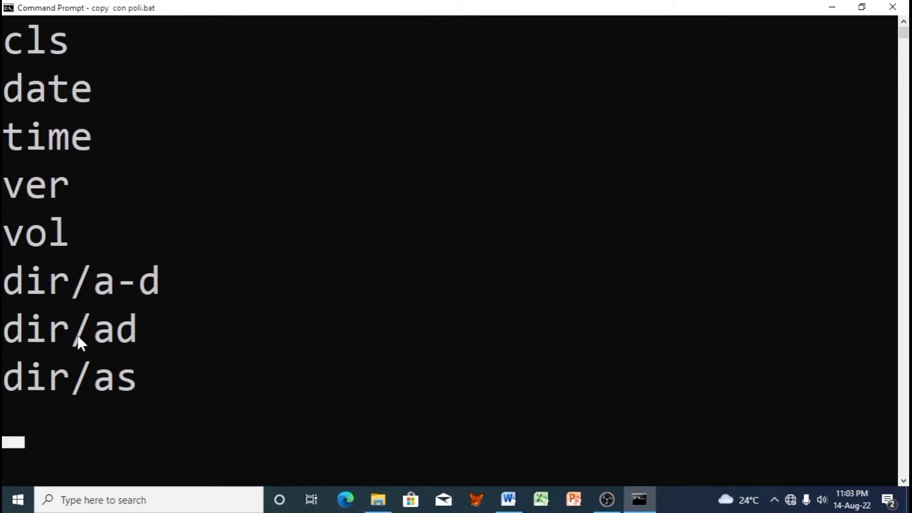
pyautogui.scroll(2, 87, 334)
pyautogui.scroll(-2, 222, 270)
pyautogui.hotkey('ctrl', 'z')
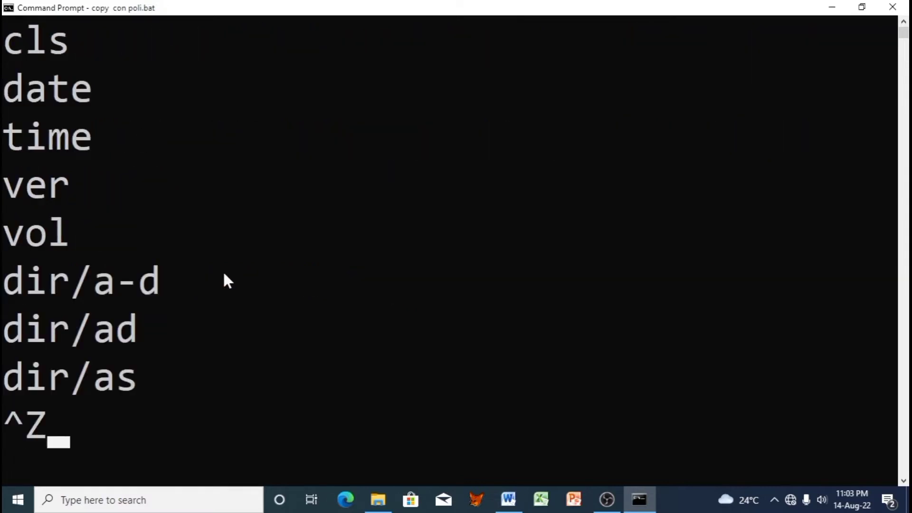
pyautogui.press('Return')
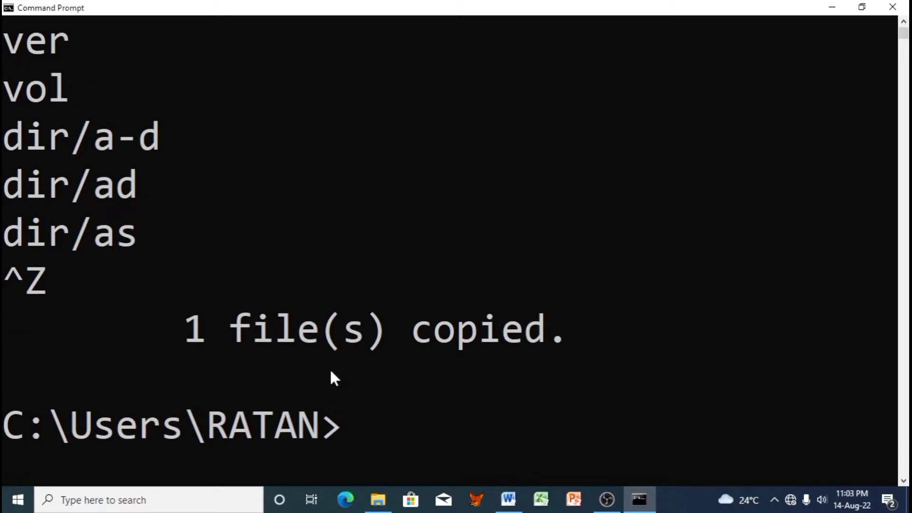
# Step: Run poli.bat, keep the current date, and review its date, time, version and directory output
pyautogui.write('poli')
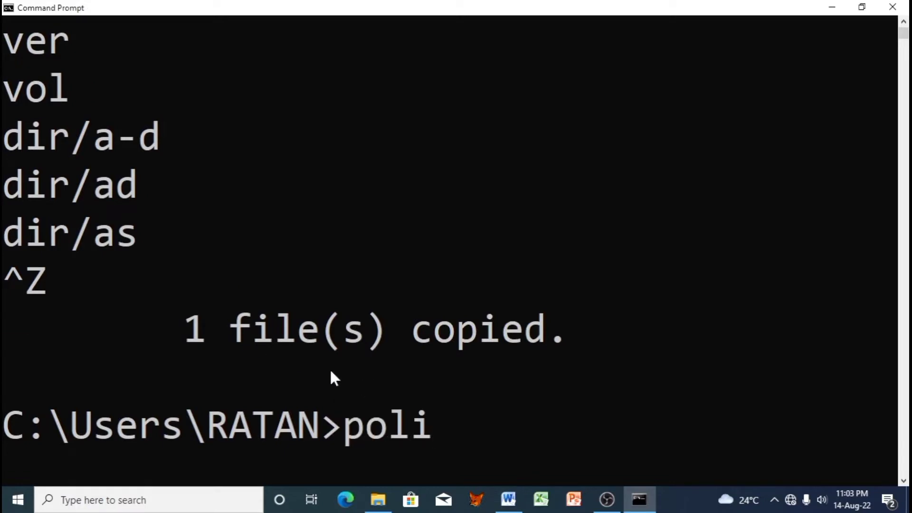
pyautogui.write('.bat')
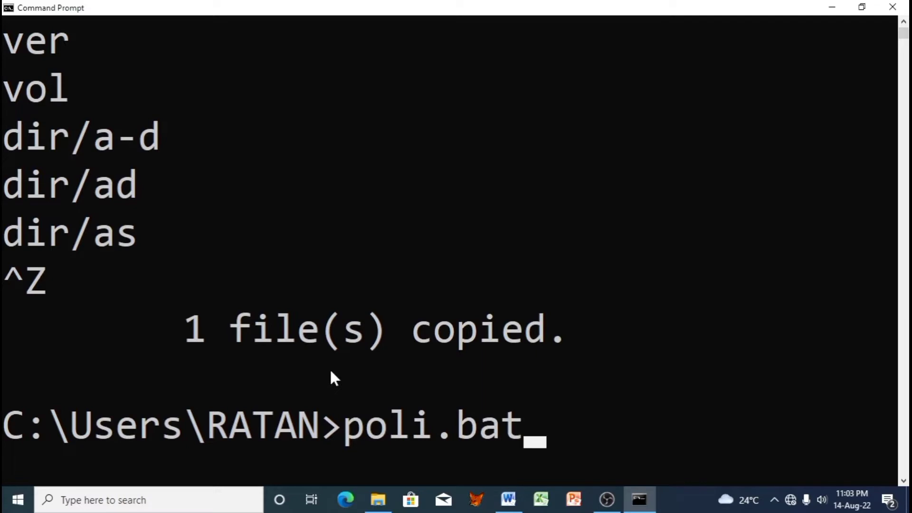
pyautogui.press('Return')
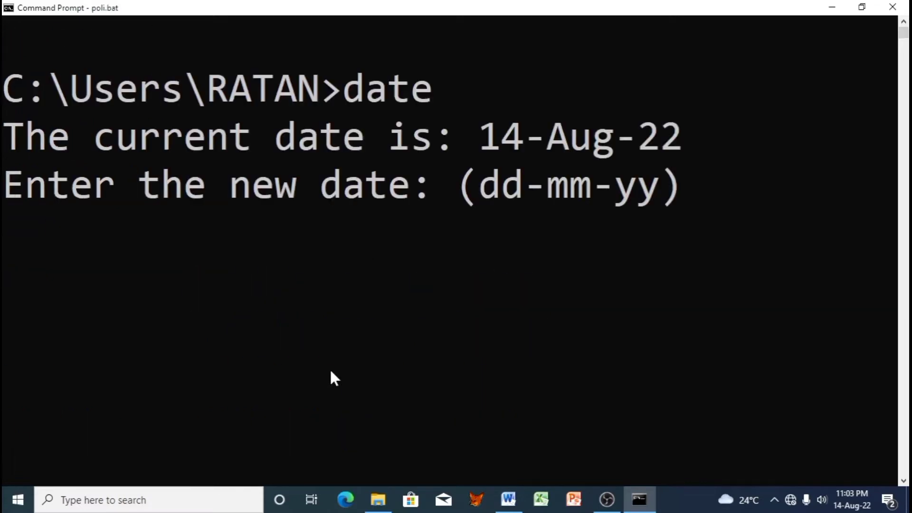
pyautogui.press('Return')
pyautogui.press('Return')
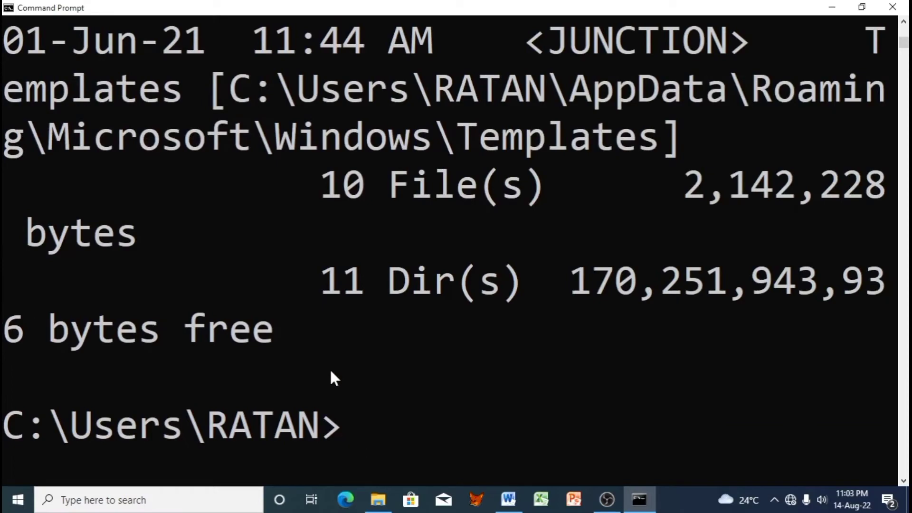
pyautogui.scroll(10, 330, 369)
pyautogui.scroll(5, 332, 329)
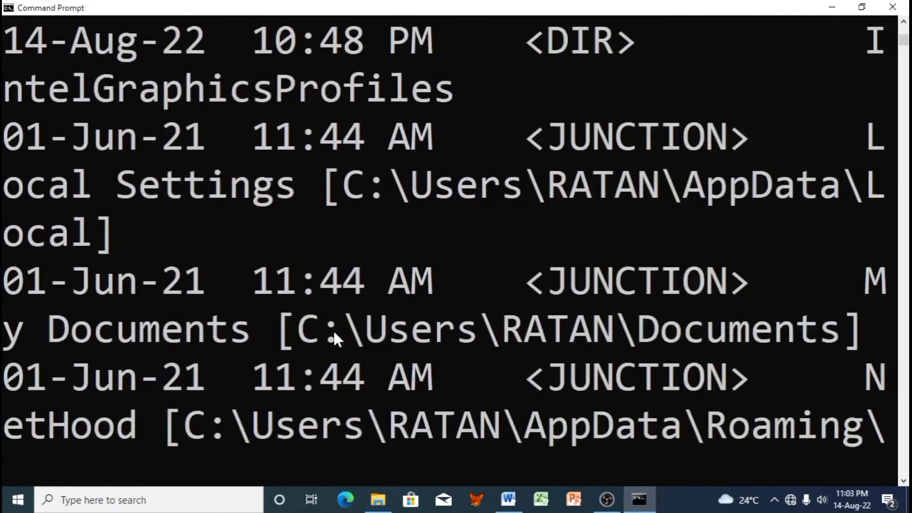
pyautogui.scroll(-15, 332, 329)
pyautogui.scroll(15, 332, 329)
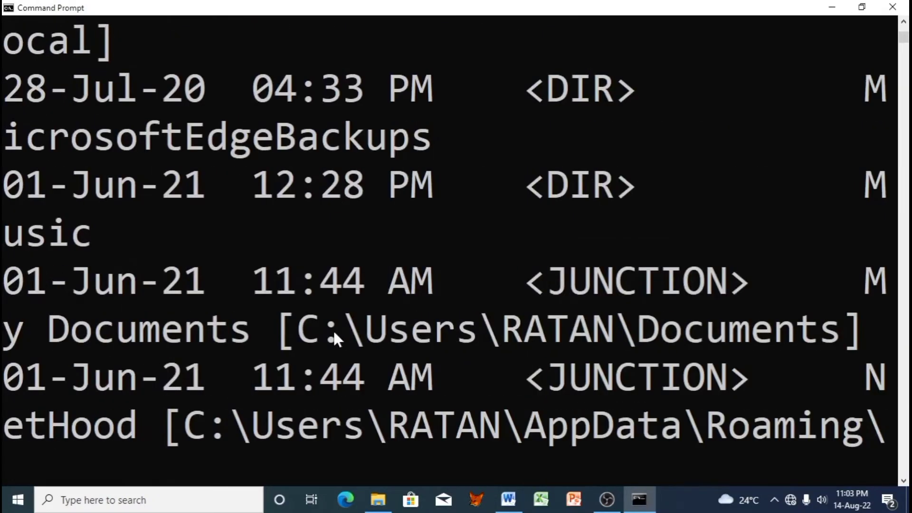
pyautogui.scroll(15, 333, 329)
pyautogui.scroll(15, 343, 257)
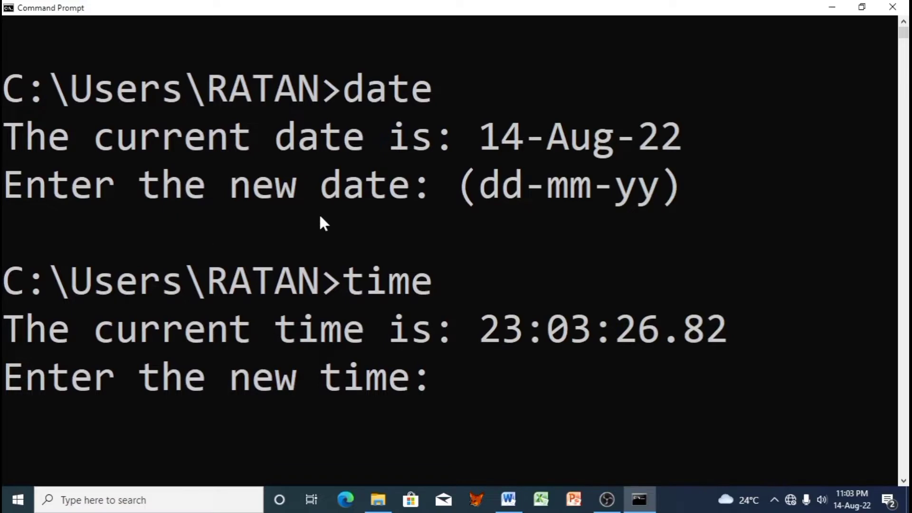
pyautogui.scroll(-1, 320, 217)
pyautogui.scroll(1, 320, 217)
pyautogui.scroll(-1, 320, 212)
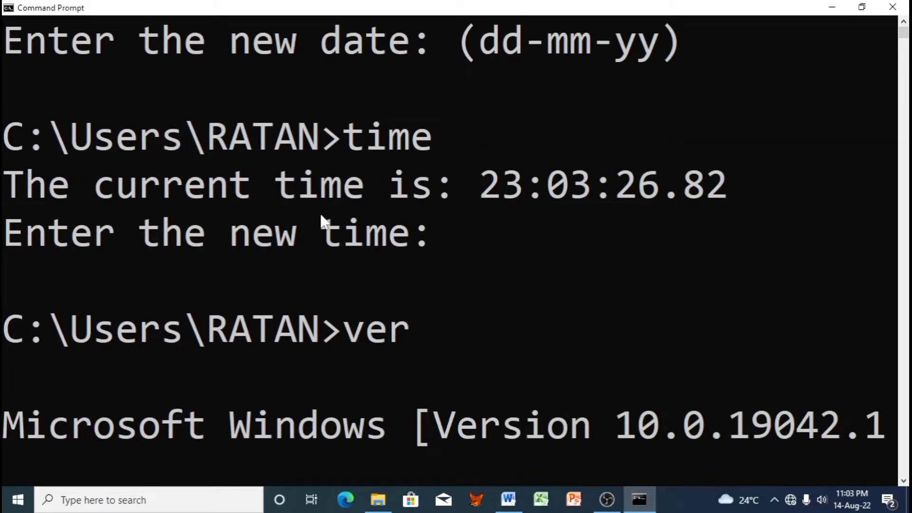
pyautogui.scroll(-1, 320, 212)
pyautogui.scroll(2, 320, 212)
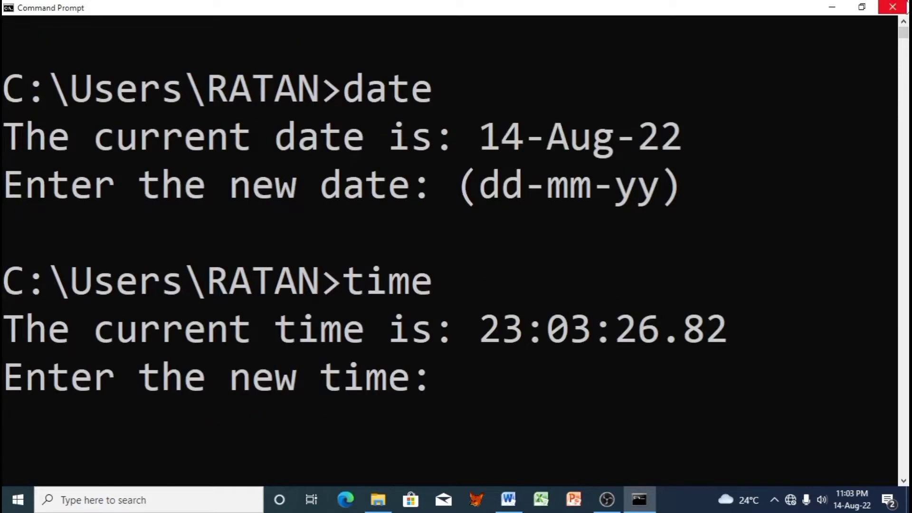
# Step: Restore, reposition and then minimize the Command Prompt window
pyautogui.click(862, 7)
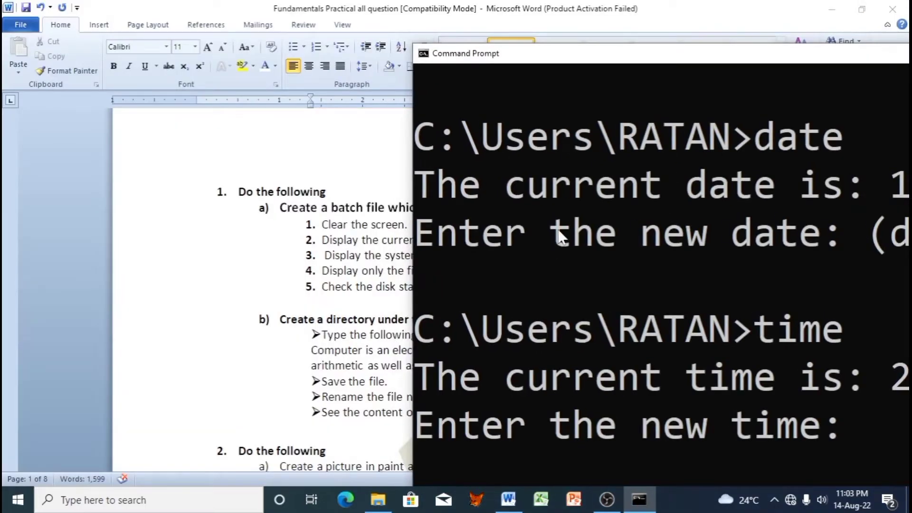
pyautogui.moveTo(655, 67); pyautogui.dragTo(359, 73)
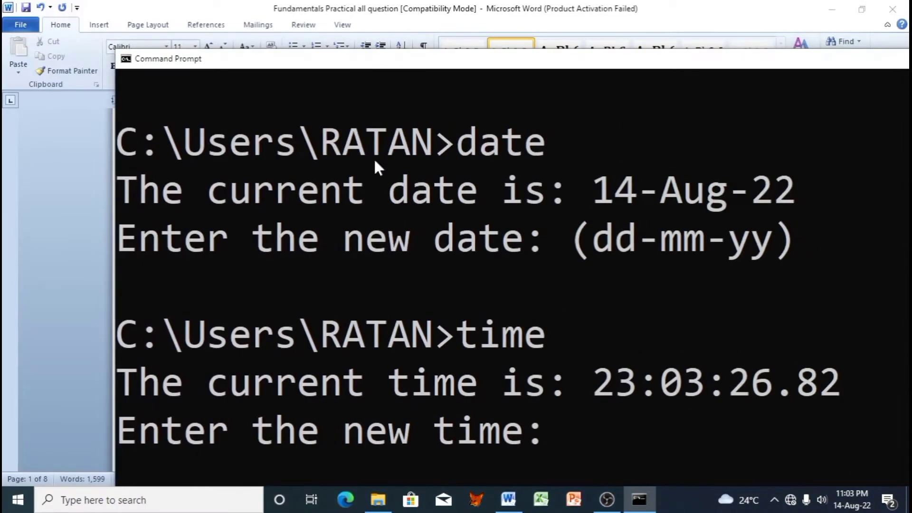
pyautogui.moveTo(599, 63); pyautogui.dragTo(577, 88)
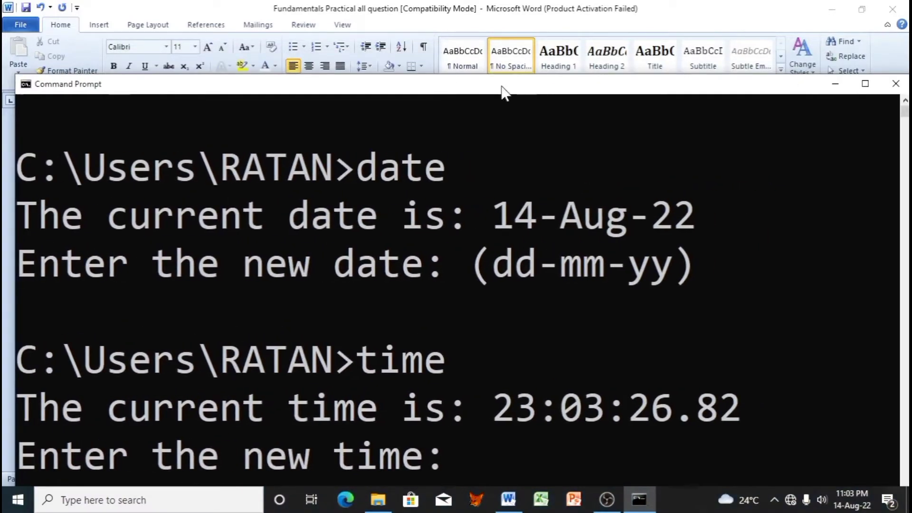
pyautogui.click(835, 84)
# Step: Scroll the question paper down to the Windows section's question a)
pyautogui.scroll(-1, 362, 286)
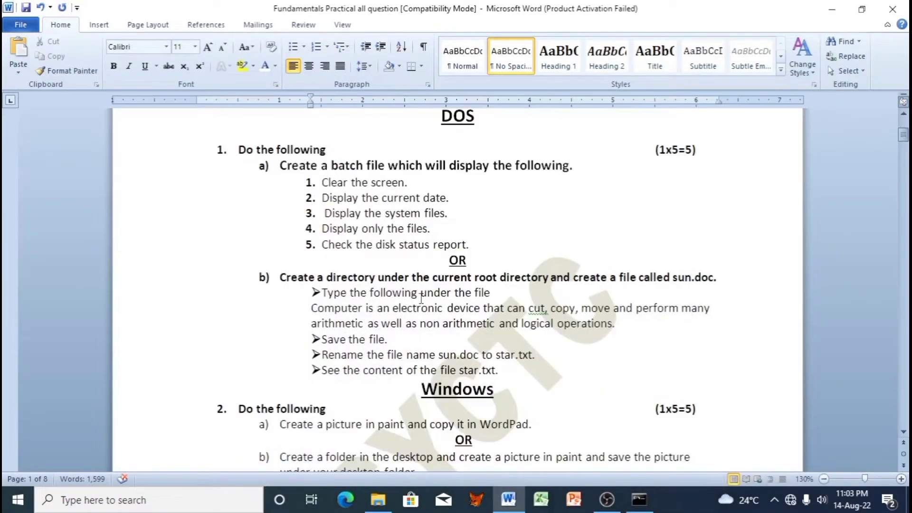
pyautogui.click(455, 307)
pyautogui.scroll(-2, 496, 295)
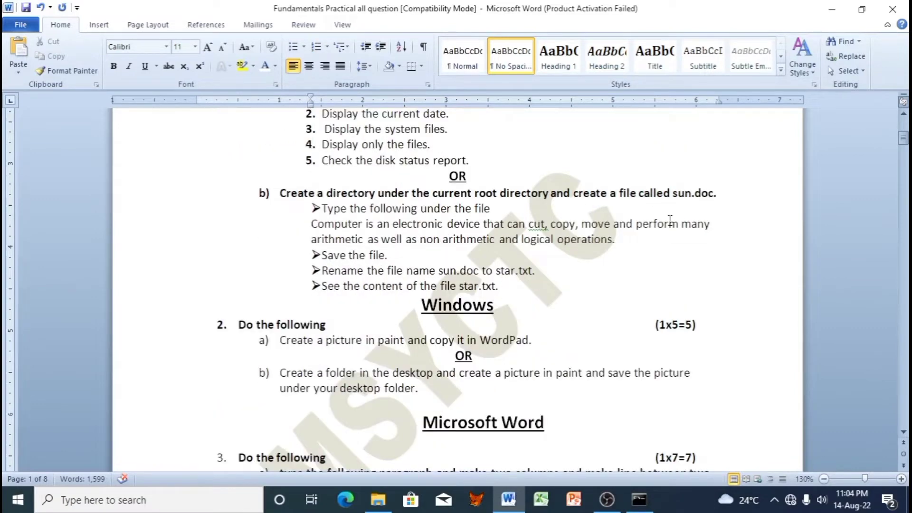
pyautogui.scroll(-2, 598, 339)
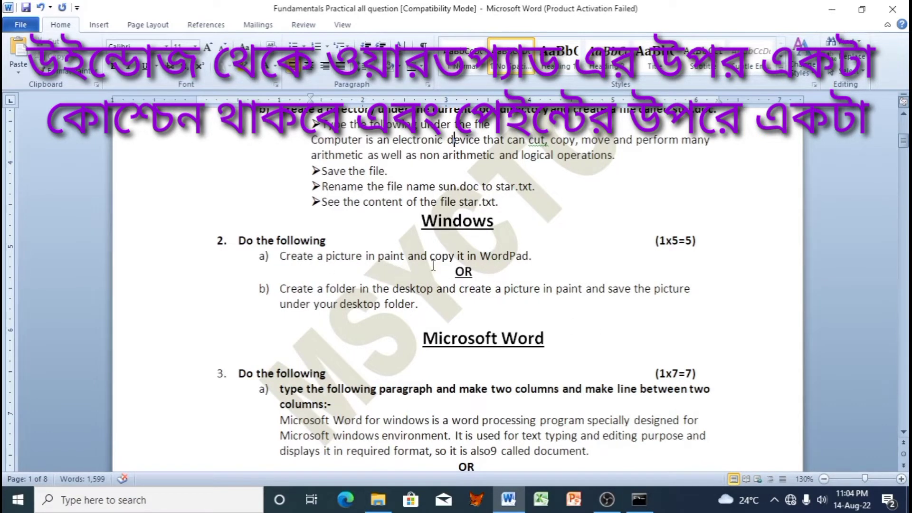
pyautogui.moveTo(547, 260); pyautogui.dragTo(279, 258)
pyautogui.scroll(-1, 536, 324)
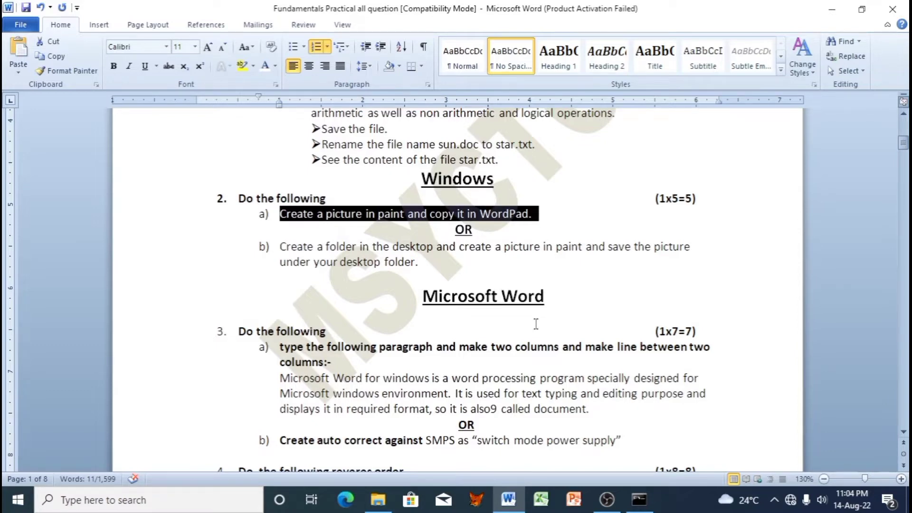
pyautogui.click(467, 379)
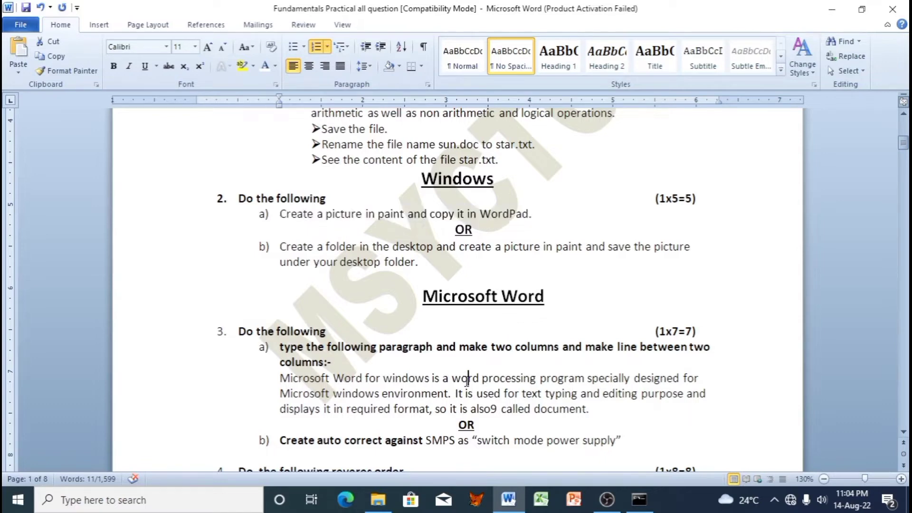
# Step: Open Paint and enlarge the canvas to 1296×582 pixels
pyautogui.press('super')
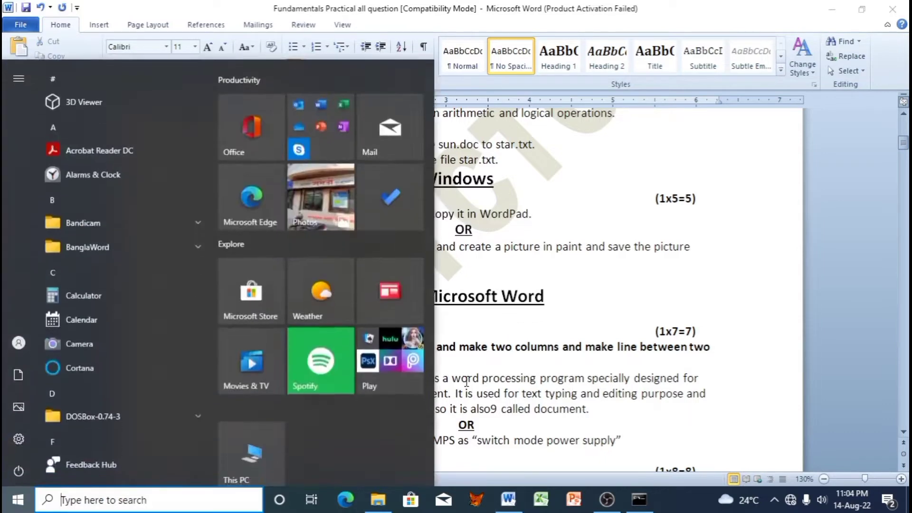
pyautogui.write('pain')
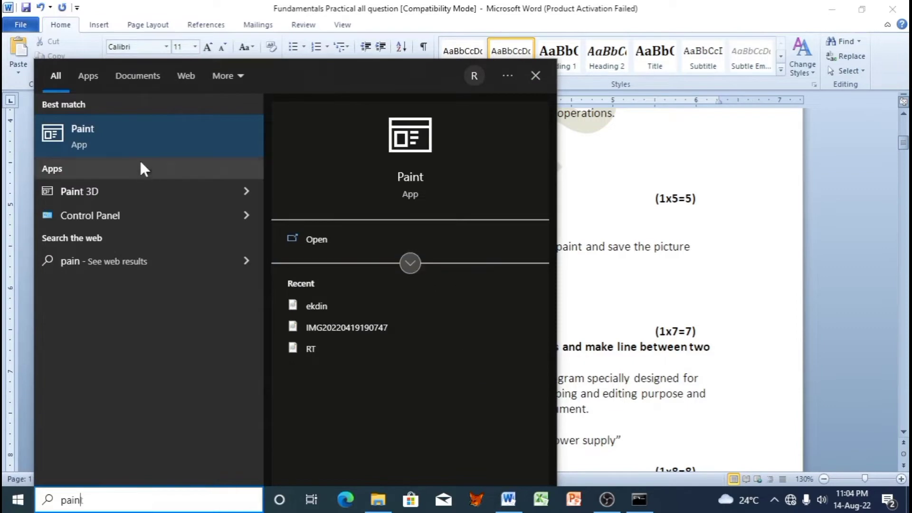
pyautogui.click(142, 140)
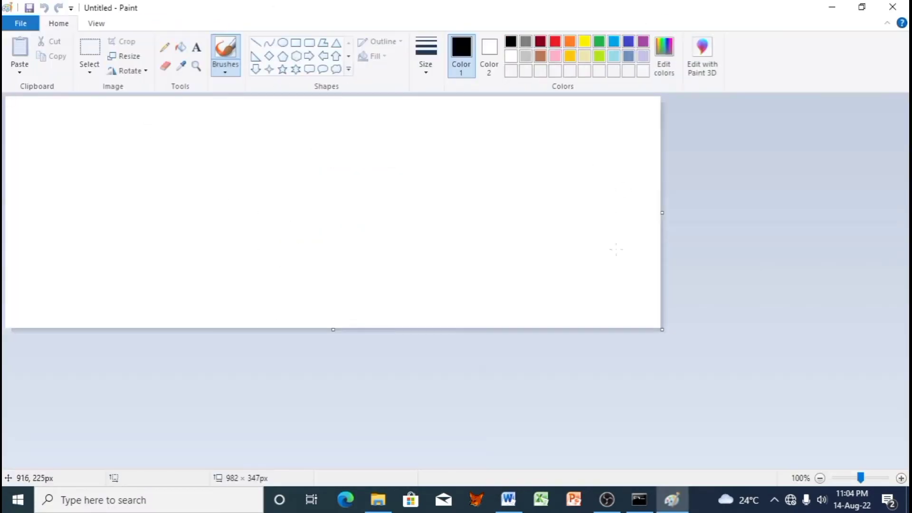
pyautogui.moveTo(660, 330); pyautogui.dragTo(869, 484)
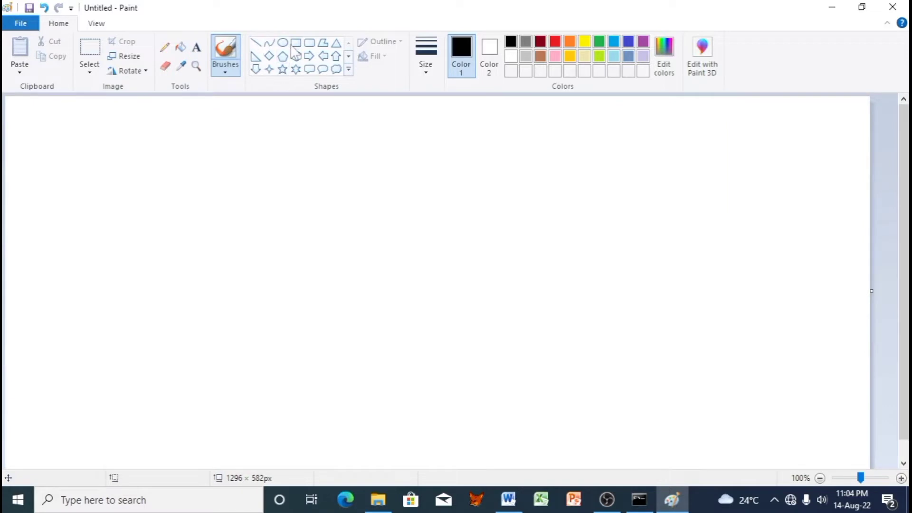
# Step: Draw a five-pointed star outline with the Polygon tool
pyautogui.click(323, 43)
pyautogui.moveTo(361, 161); pyautogui.dragTo(166, 411)
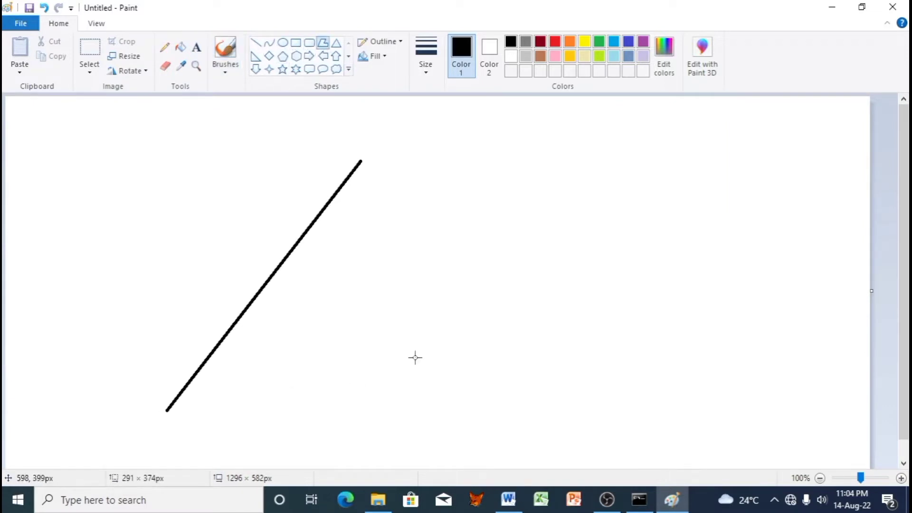
pyautogui.click(491, 339)
pyautogui.click(119, 190)
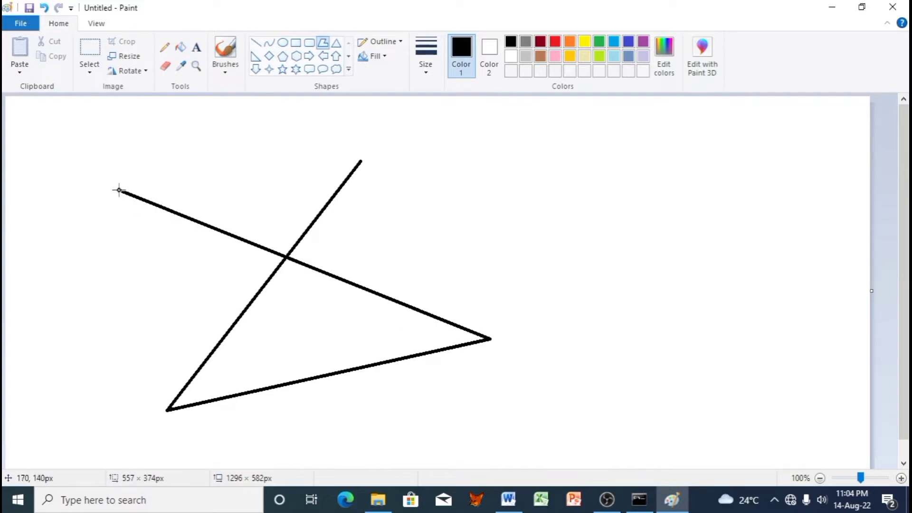
pyautogui.click(352, 448)
pyautogui.click(361, 162)
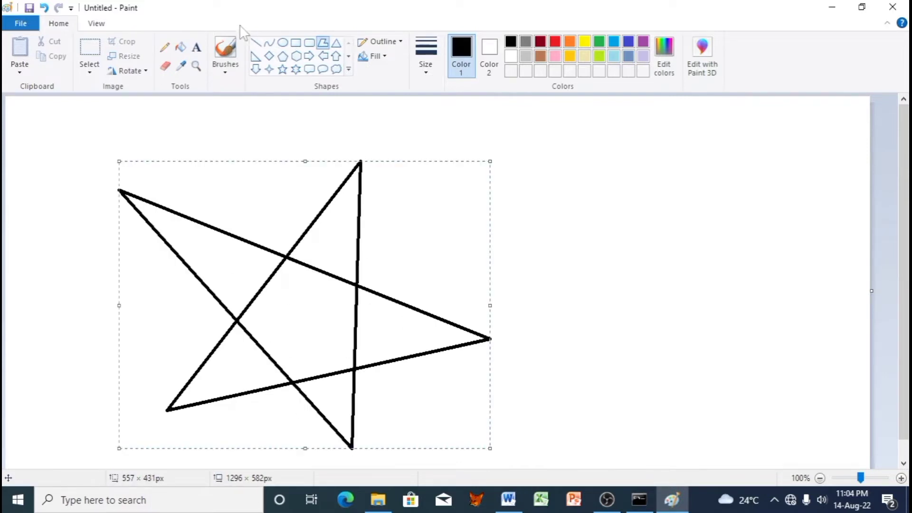
# Step: Fill all five star points red and select the whole star
pyautogui.click(181, 47)
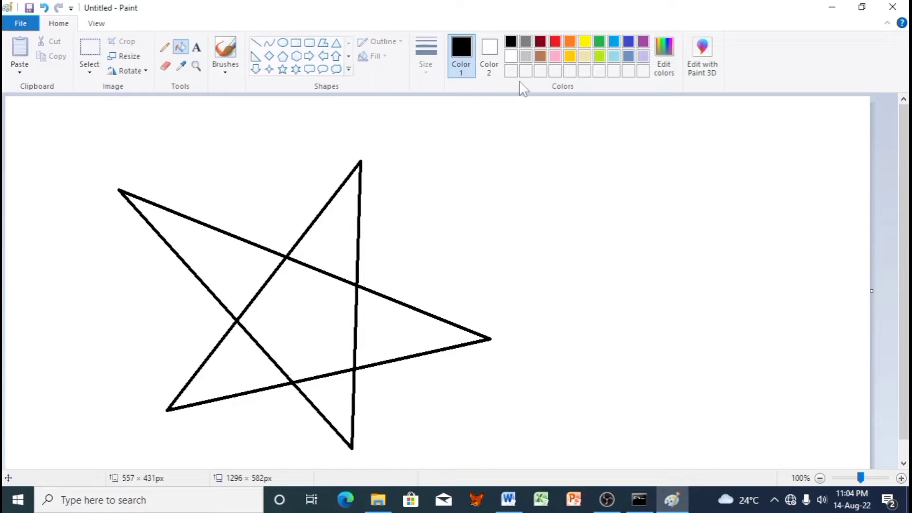
pyautogui.click(555, 42)
pyautogui.click(356, 209)
pyautogui.click(223, 261)
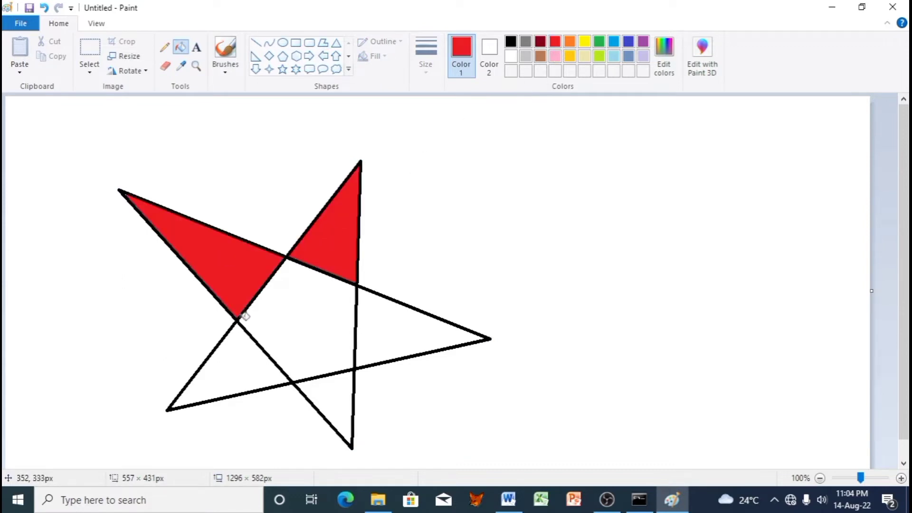
pyautogui.click(249, 359)
pyautogui.click(326, 379)
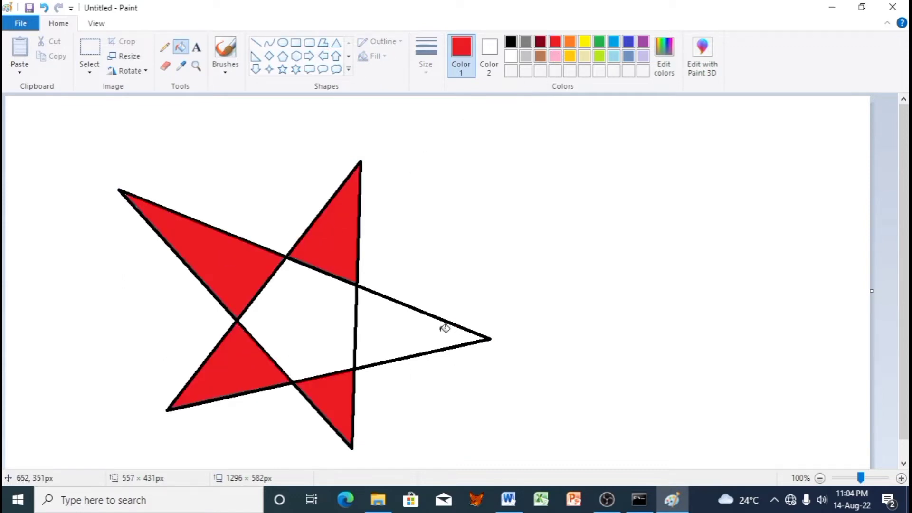
pyautogui.click(444, 324)
pyautogui.click(90, 47)
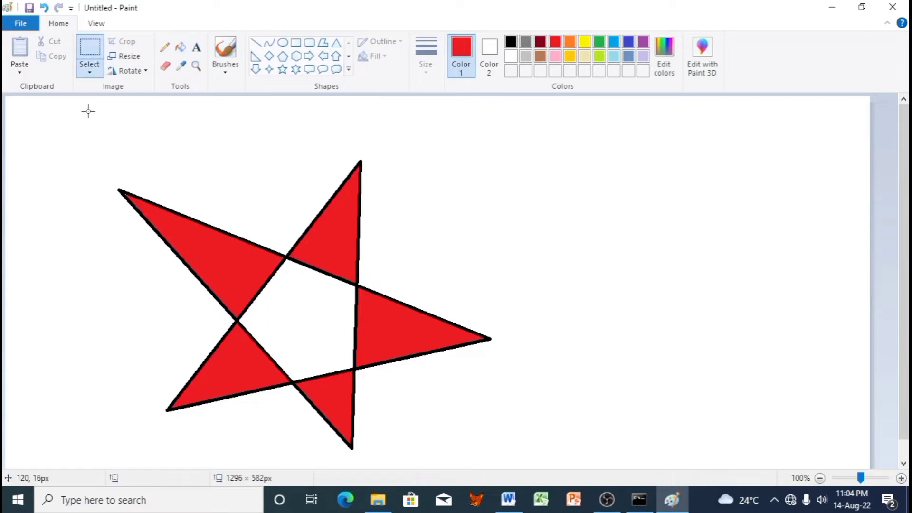
pyautogui.moveTo(86, 107); pyautogui.dragTo(561, 460)
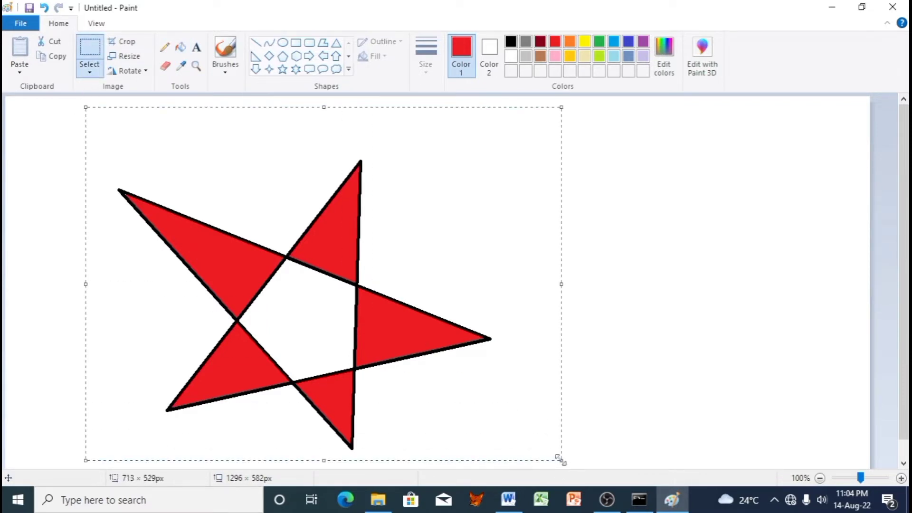
# Step: Open WordPad and paste the red star into a new document
pyautogui.press('super')
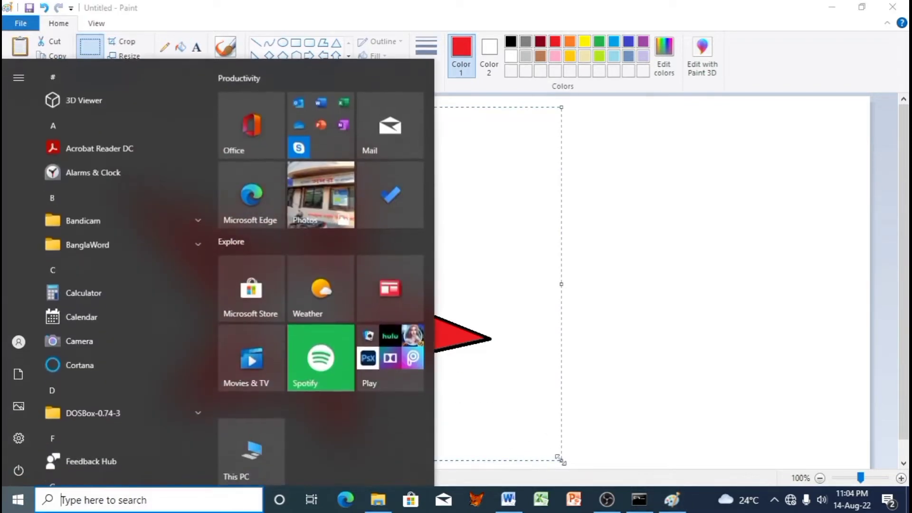
pyautogui.write('wordpad')
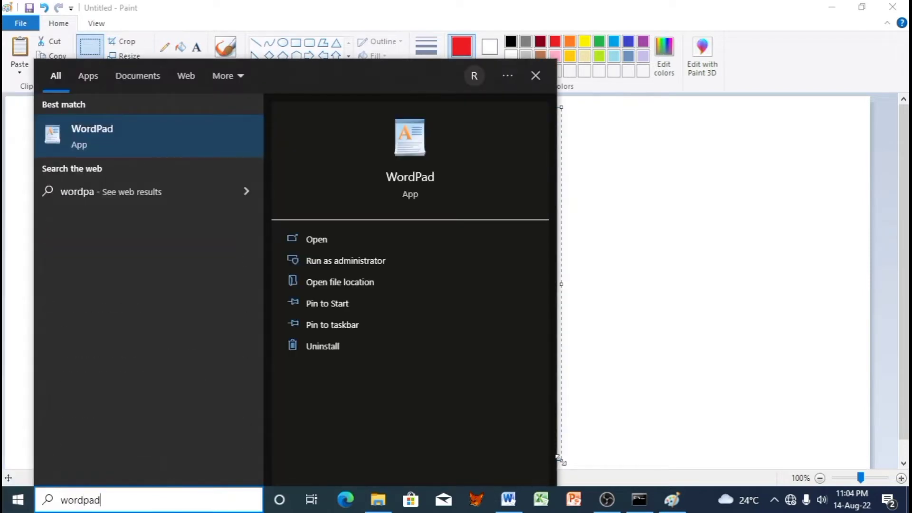
pyautogui.click(88, 138)
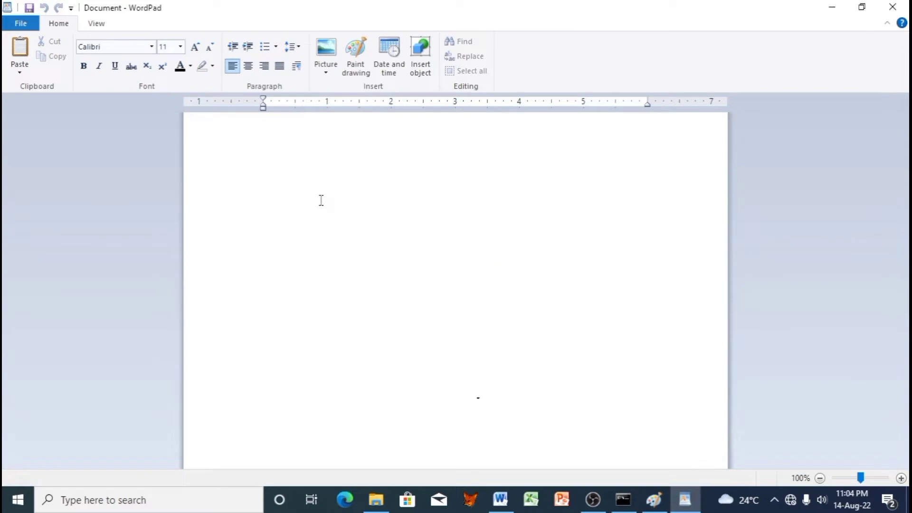
pyautogui.hotkey('ctrl', 'v')
# Step: Minimize WordPad, Paint and Word, selecting question b) on the way, to reach the desktop
pyautogui.click(832, 7)
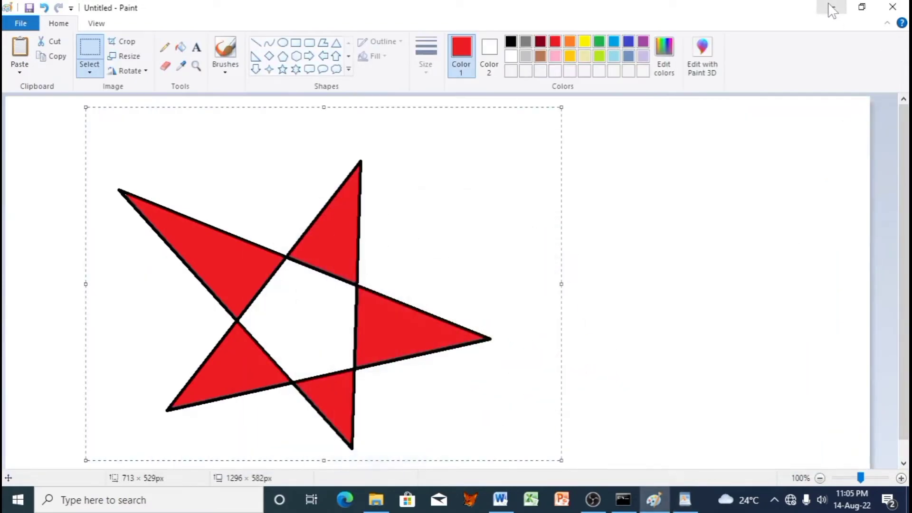
pyautogui.click(831, 8)
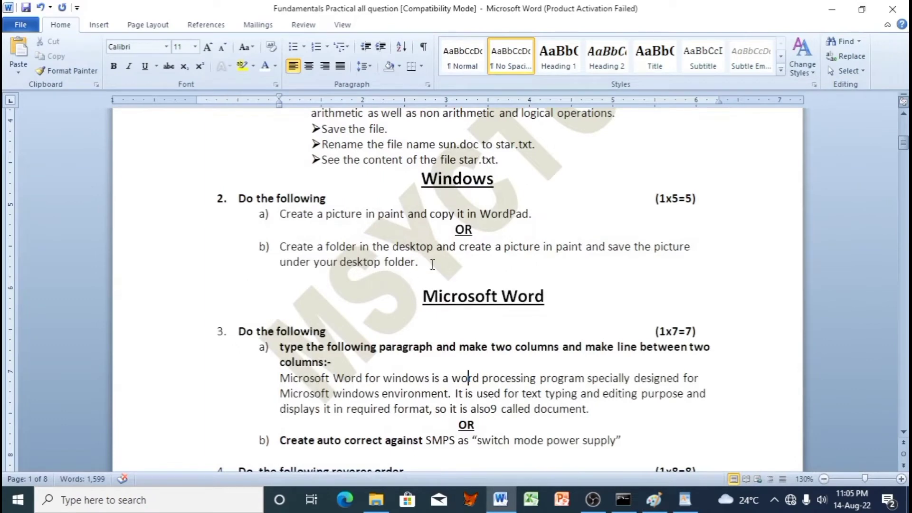
pyautogui.moveTo(429, 262); pyautogui.dragTo(279, 245)
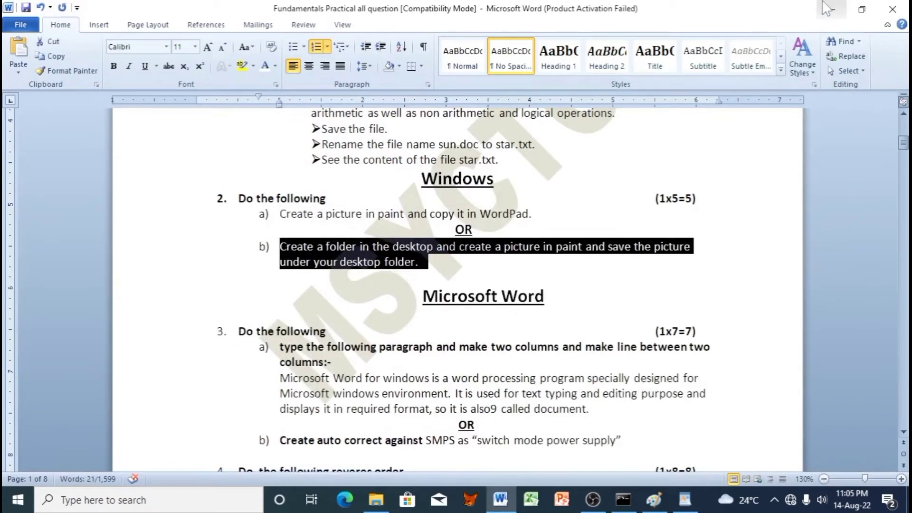
pyautogui.click(832, 9)
# Step: Create a desktop folder named exam22 and open it
pyautogui.rightClick(407, 211)
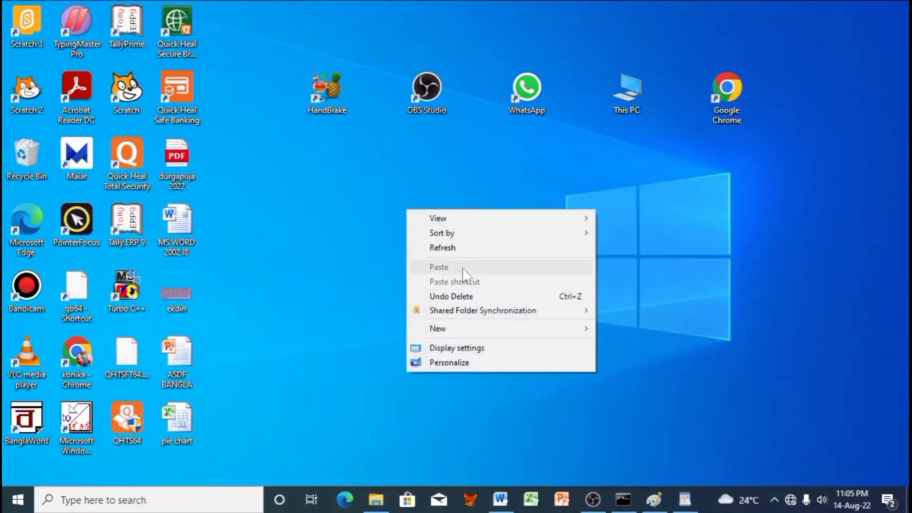
pyautogui.moveTo(544, 327)
pyautogui.click(612, 328)
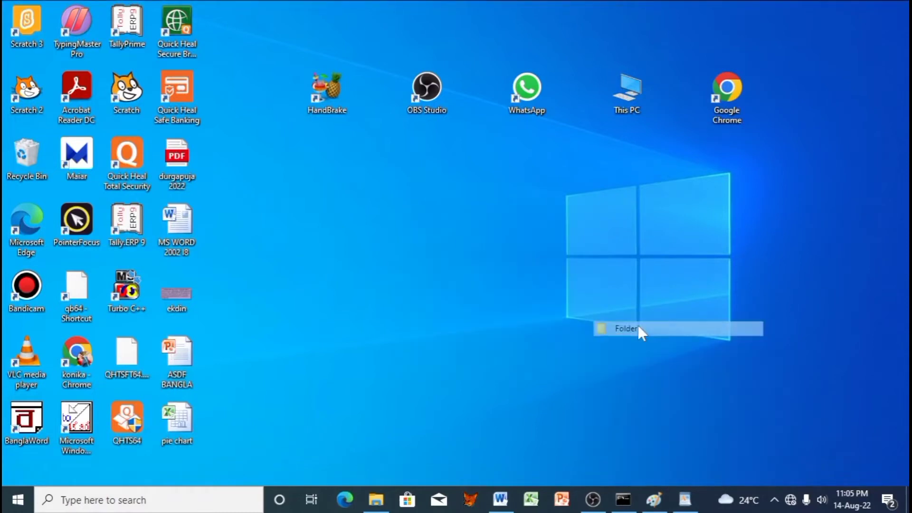
pyautogui.write('exam')
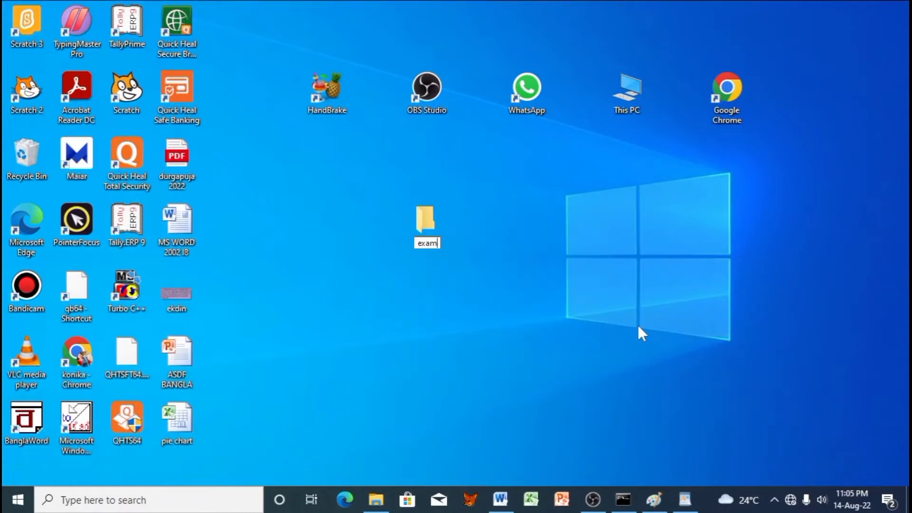
pyautogui.write('22')
pyautogui.press('Return')
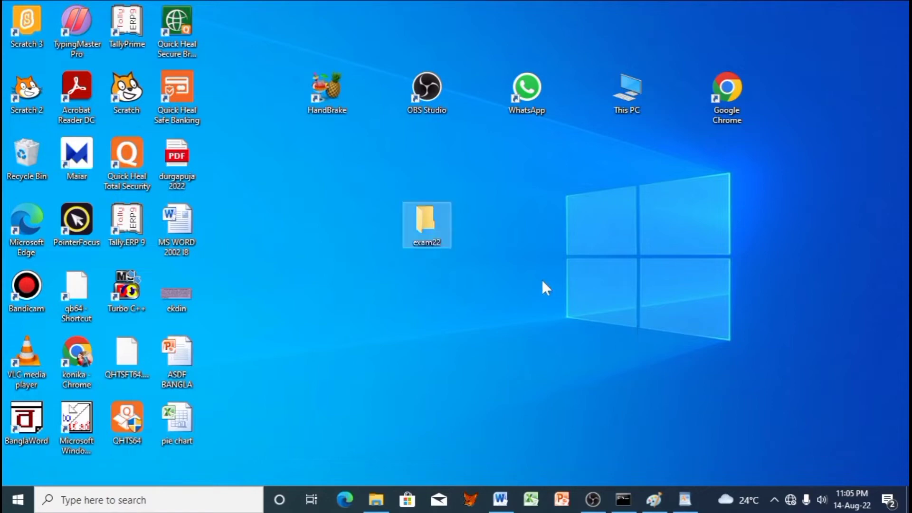
pyautogui.doubleClick(426, 236)
# Step: Create a new bitmap image in exam22 and name it amit
pyautogui.rightClick(397, 209)
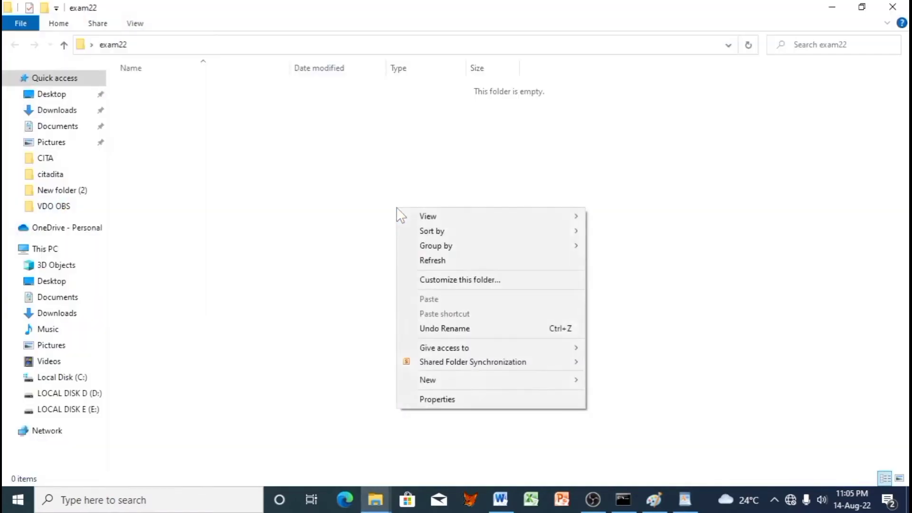
pyautogui.moveTo(506, 377)
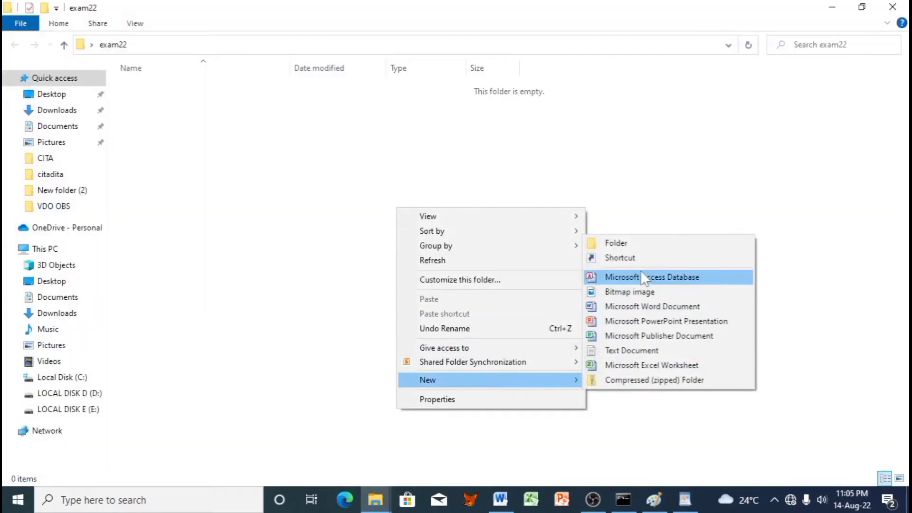
pyautogui.click(643, 293)
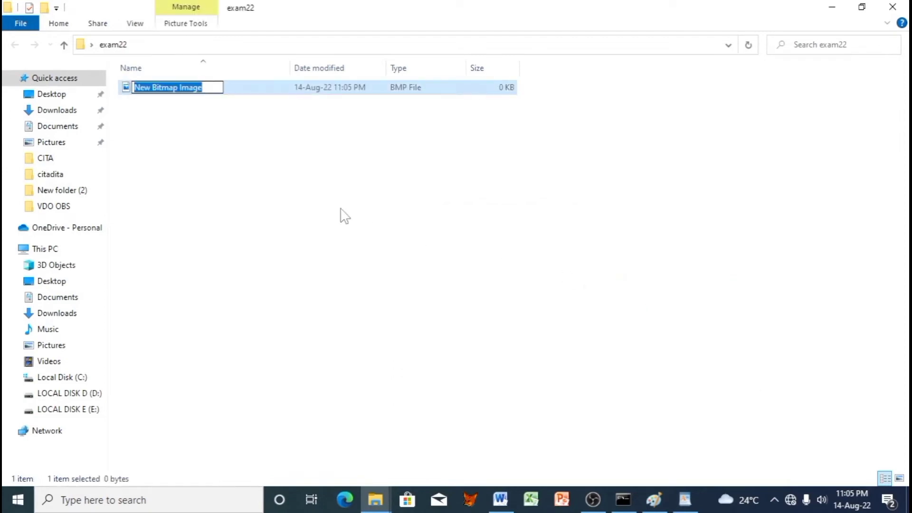
pyautogui.write('amit')
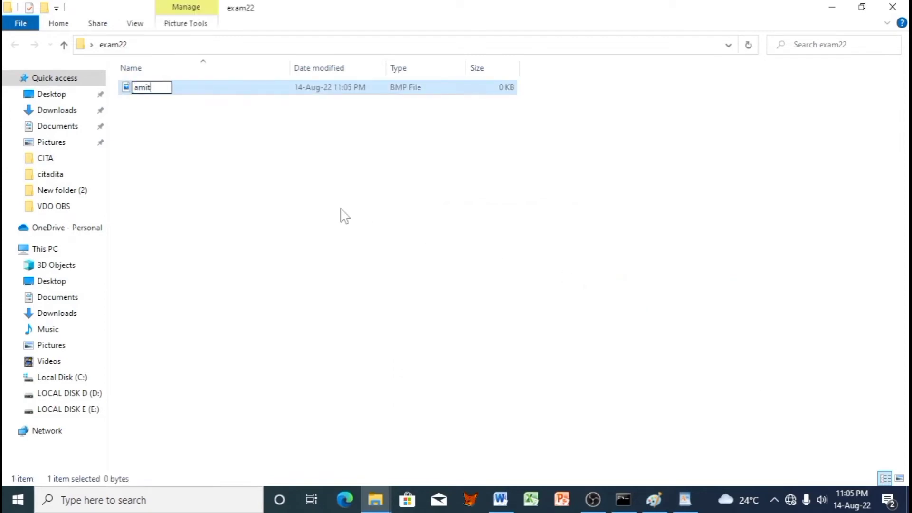
pyautogui.press('Return')
# Step: Open the amit image in Paint via Open with
pyautogui.click(149, 96)
pyautogui.rightClick(151, 93)
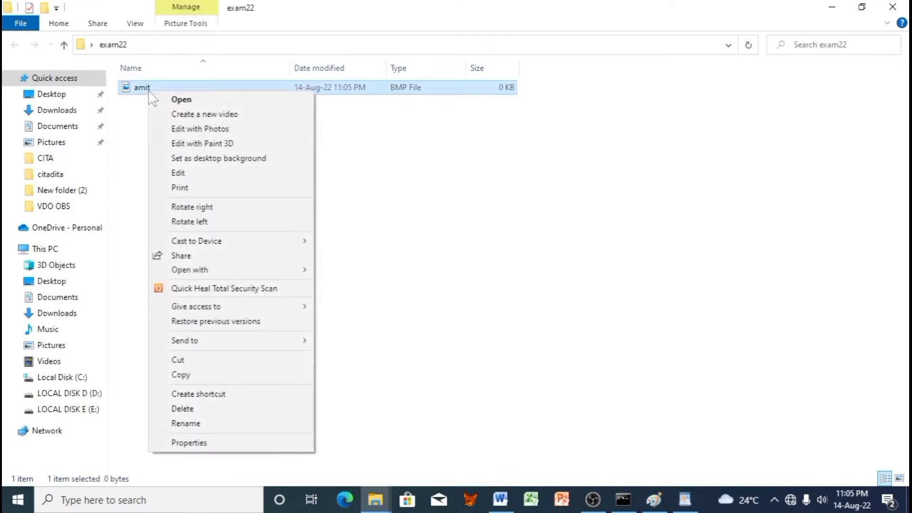
pyautogui.moveTo(274, 269)
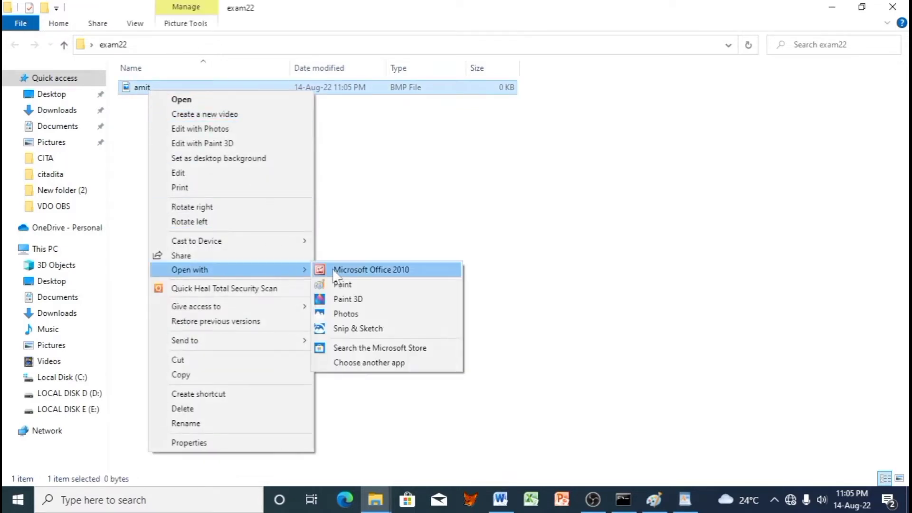
pyautogui.click(356, 283)
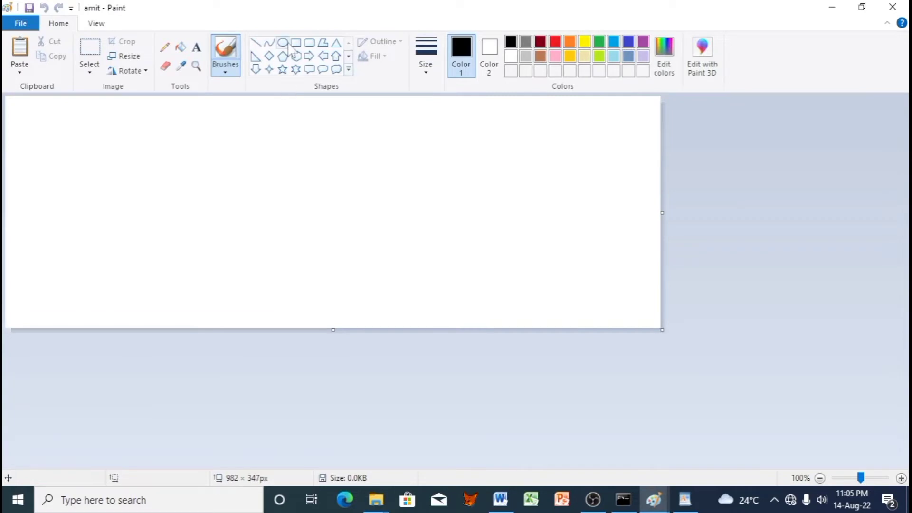
# Step: Draw a black circle with the Oval tool and turn on transparent selection
pyautogui.click(283, 43)
pyautogui.moveTo(52, 135); pyautogui.dragTo(154, 229)
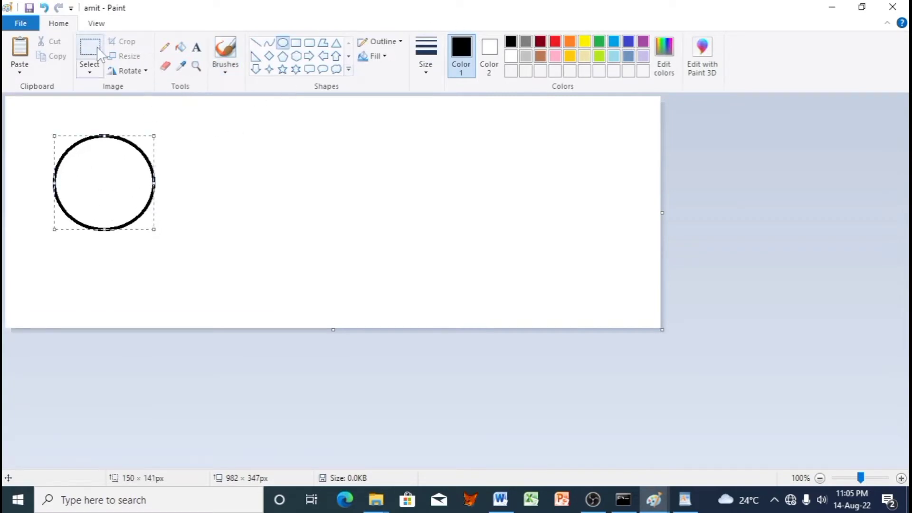
pyautogui.click(89, 68)
pyautogui.click(110, 193)
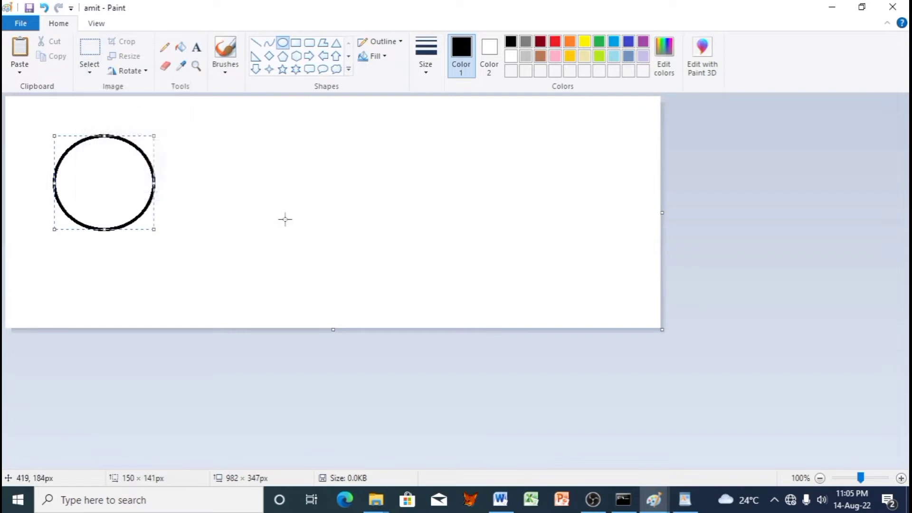
pyautogui.moveTo(35, 110); pyautogui.dragTo(159, 210)
pyautogui.hotkey('ctrl', 'z')
# Step: Select the circle, stamp copies across the canvas into a spring, and save
pyautogui.click(90, 45)
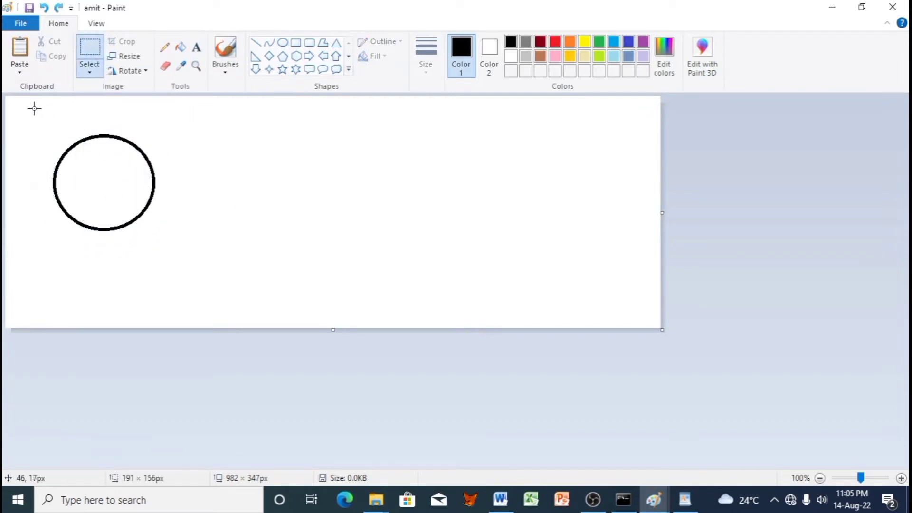
pyautogui.moveTo(34, 109)
pyautogui.mouseDown()
pyautogui.moveTo(193, 248)
pyautogui.moveTo(204, 273)
pyautogui.mouseUp()
pyautogui.moveTo(139, 200)
pyautogui.mouseDown()
pyautogui.moveTo(342, 260)
pyautogui.moveTo(653, 275)
pyautogui.moveTo(608, 276)
pyautogui.mouseUp()
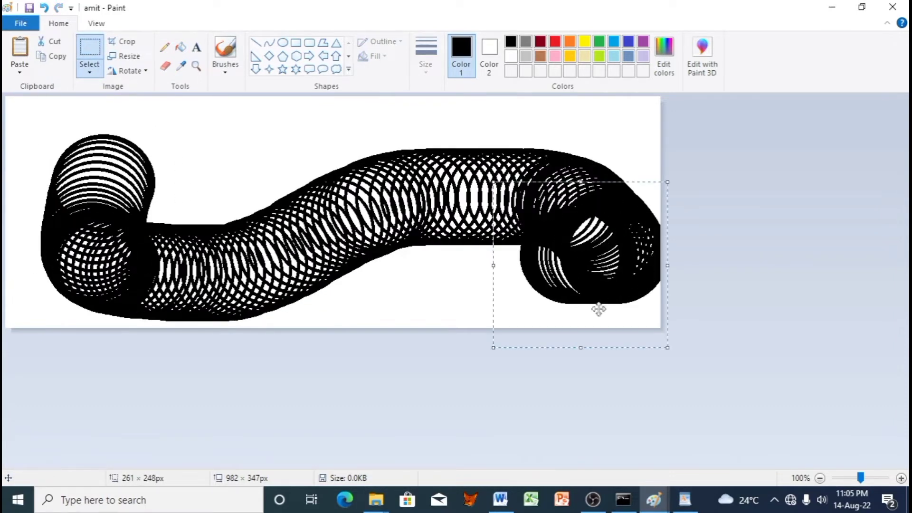
pyautogui.click(455, 367)
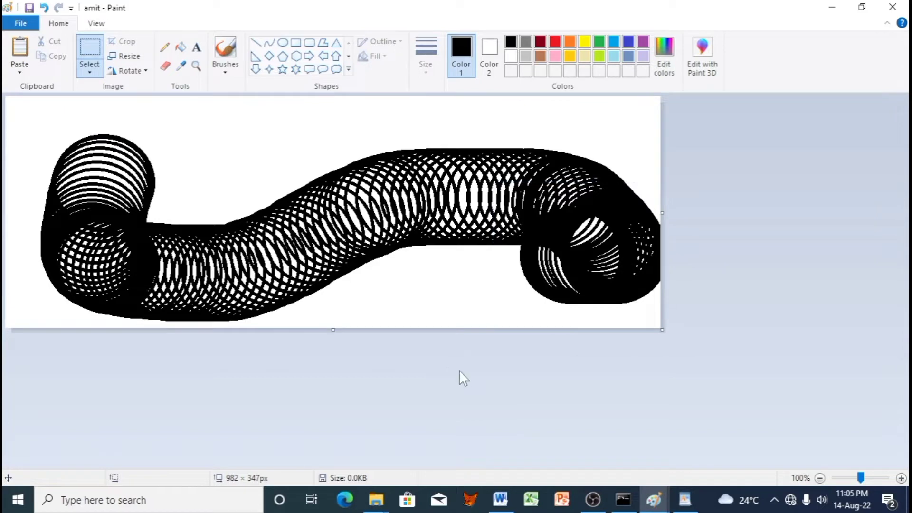
pyautogui.hotkey('ctrl', 's')
# Step: Close Paint and the folder, check the spring picture in the desktop exam22 folder, and return to Word
pyautogui.click(893, 6)
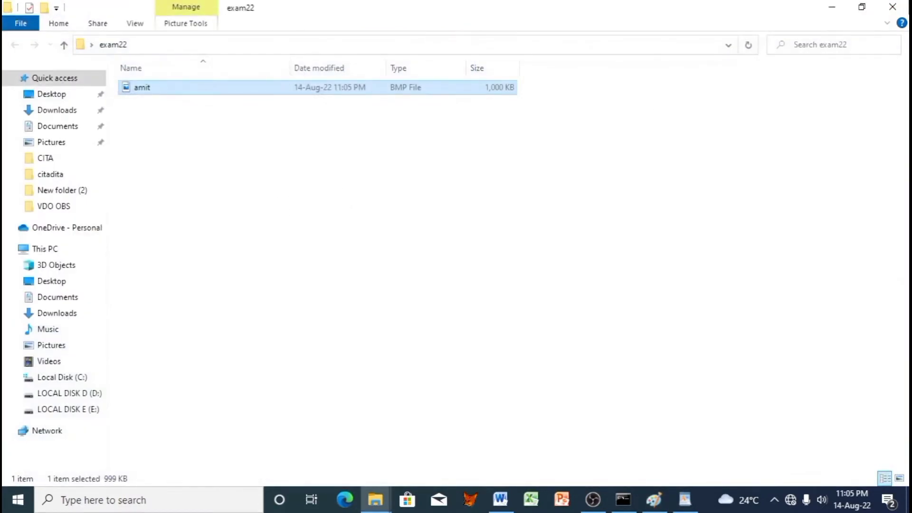
pyautogui.click(893, 7)
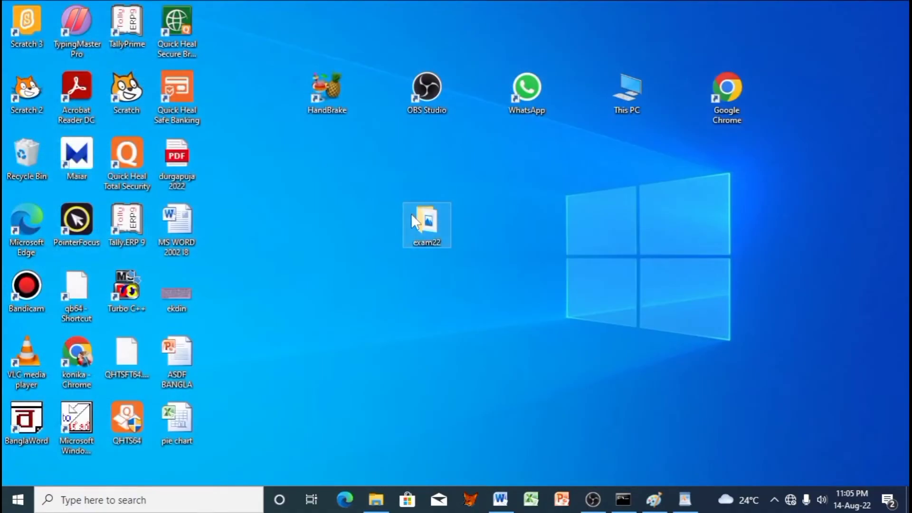
pyautogui.doubleClick(412, 215)
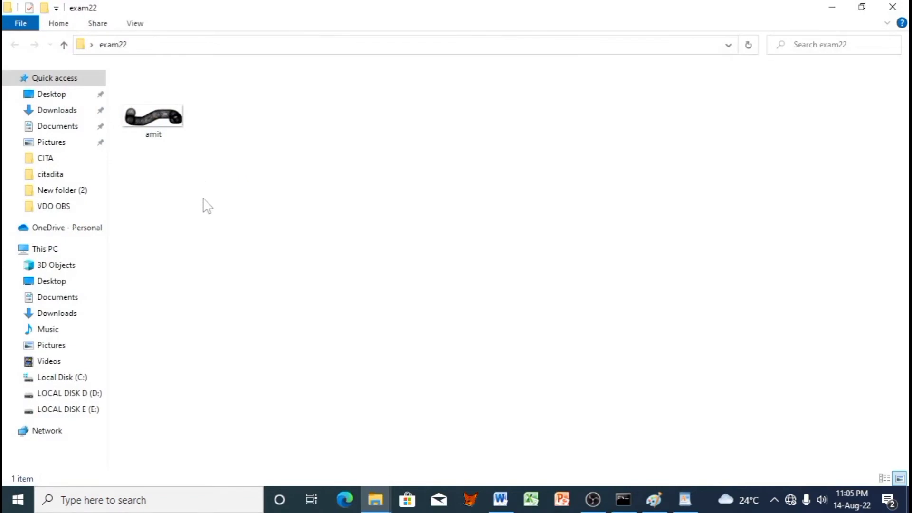
pyautogui.click(832, 7)
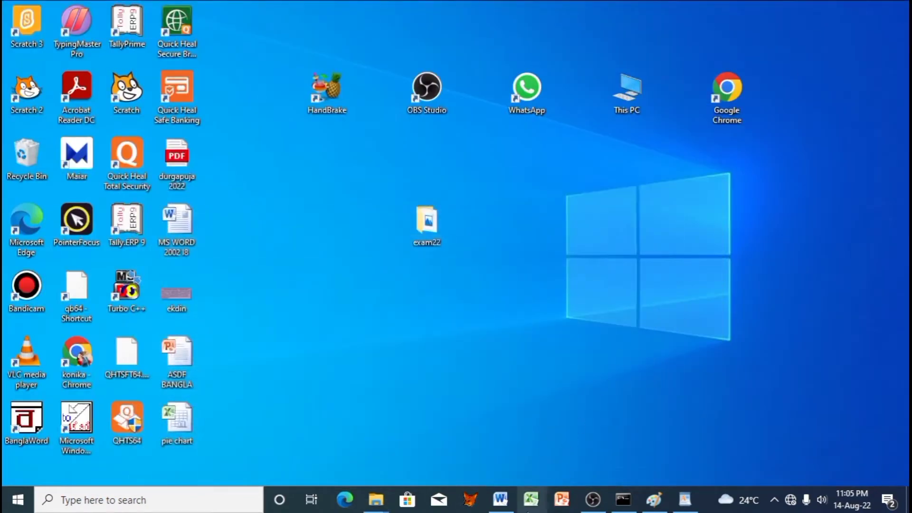
pyautogui.click(501, 499)
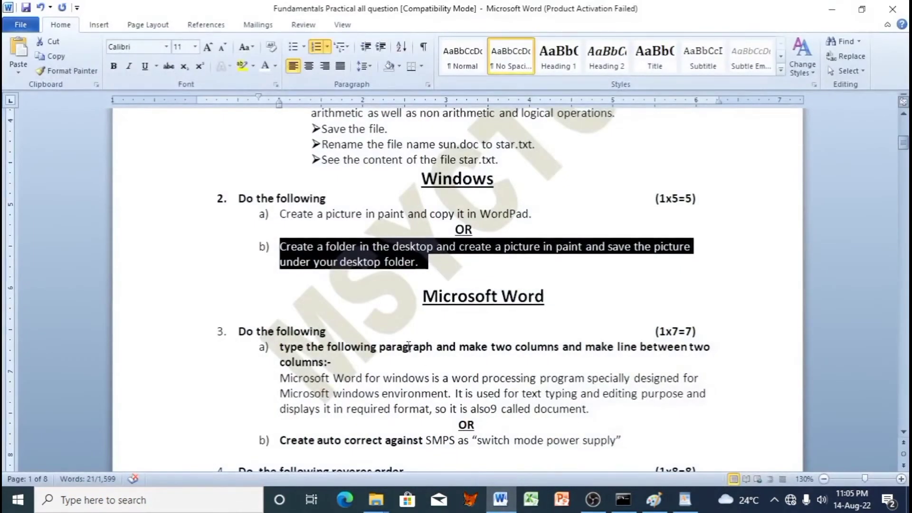
pyautogui.scroll(-3, 408, 346)
pyautogui.click(468, 242)
pyautogui.scroll(-2, 497, 283)
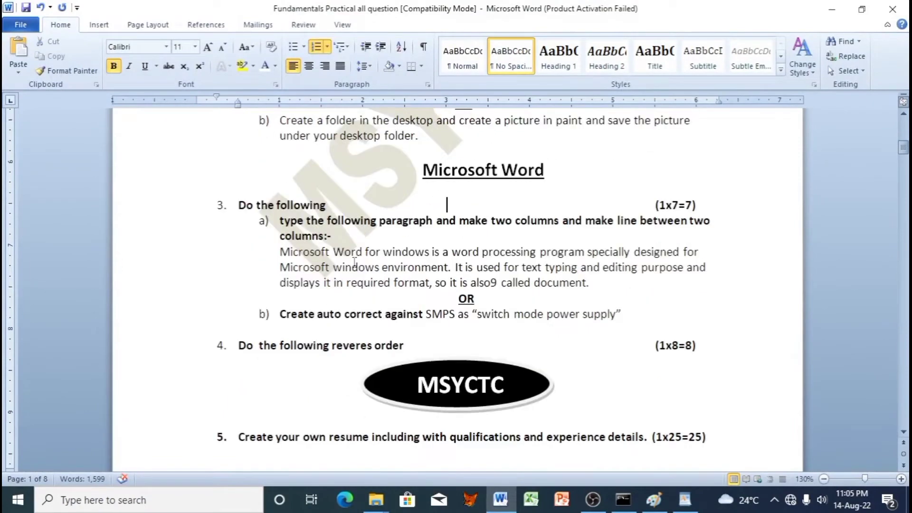
pyautogui.scroll(15, 723, 214)
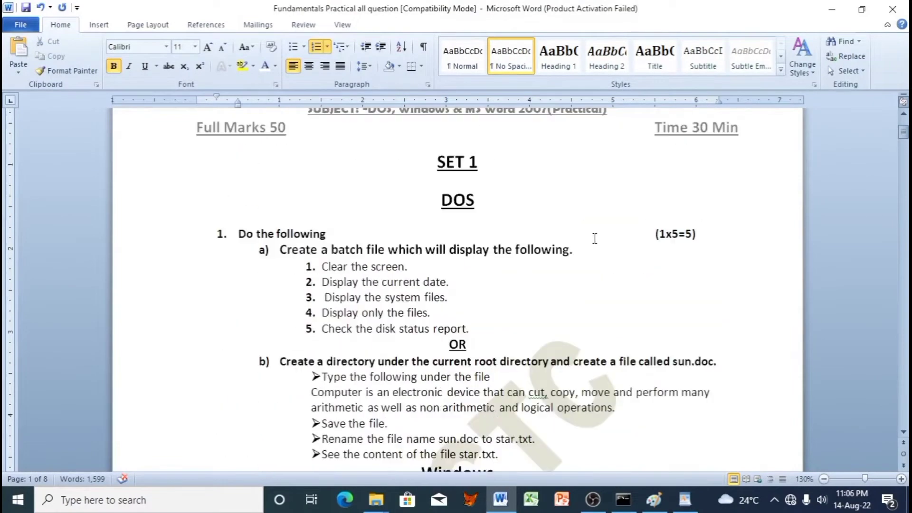
pyautogui.moveTo(649, 236); pyautogui.dragTo(698, 236)
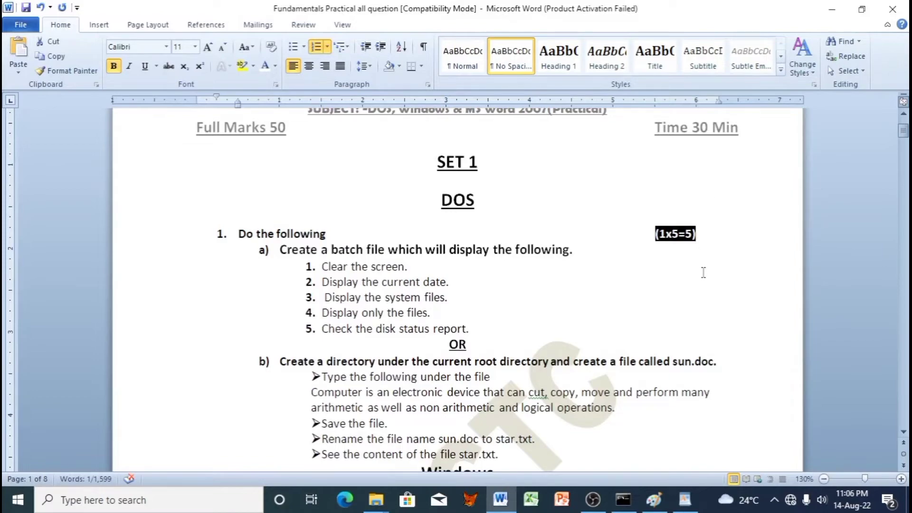
pyautogui.scroll(-9, 703, 273)
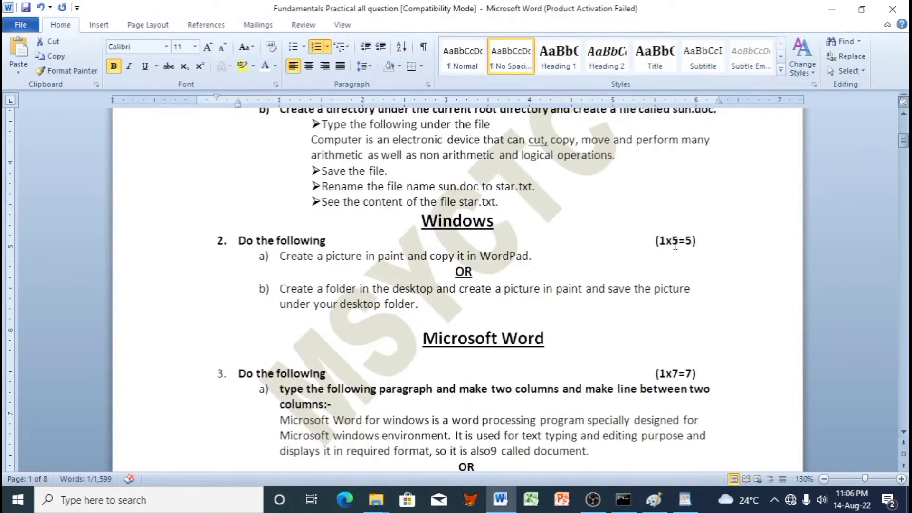
pyautogui.moveTo(685, 244); pyautogui.dragTo(585, 246)
pyautogui.scroll(-4, 614, 305)
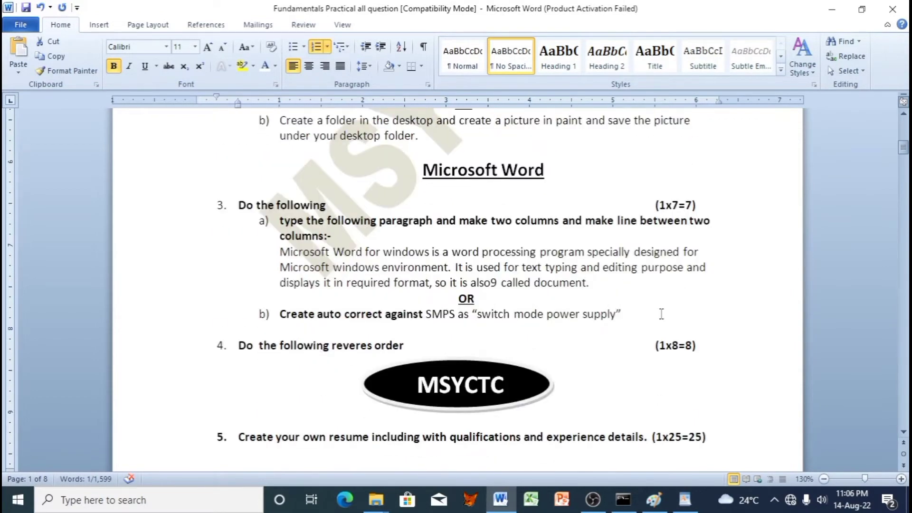
pyautogui.scroll(-1, 565, 320)
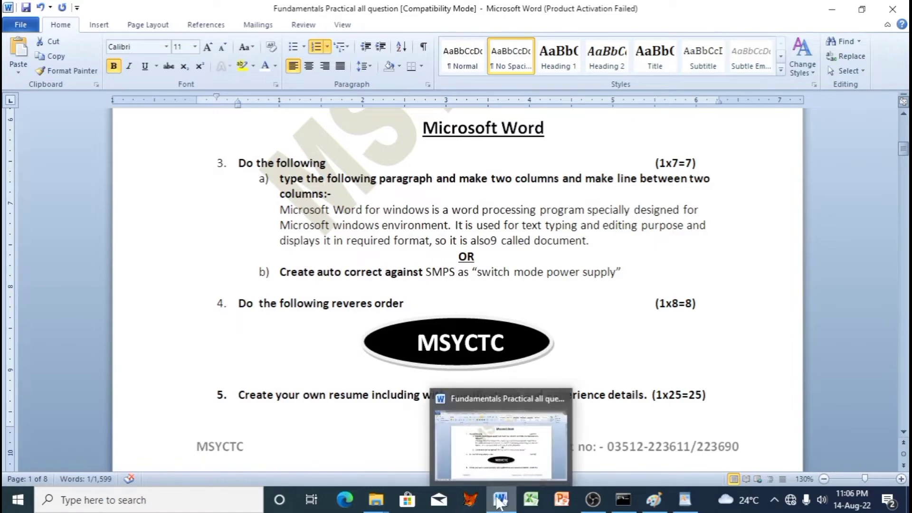
# Step: Launch a new Word document from the winword search and fill it with =rand(2) sample text
pyautogui.click(380, 191)
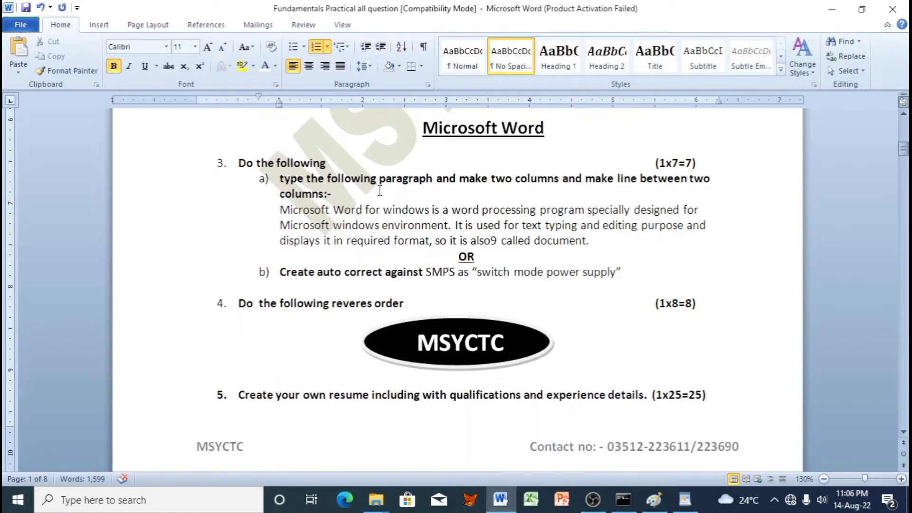
pyautogui.press('super')
pyautogui.write('winw')
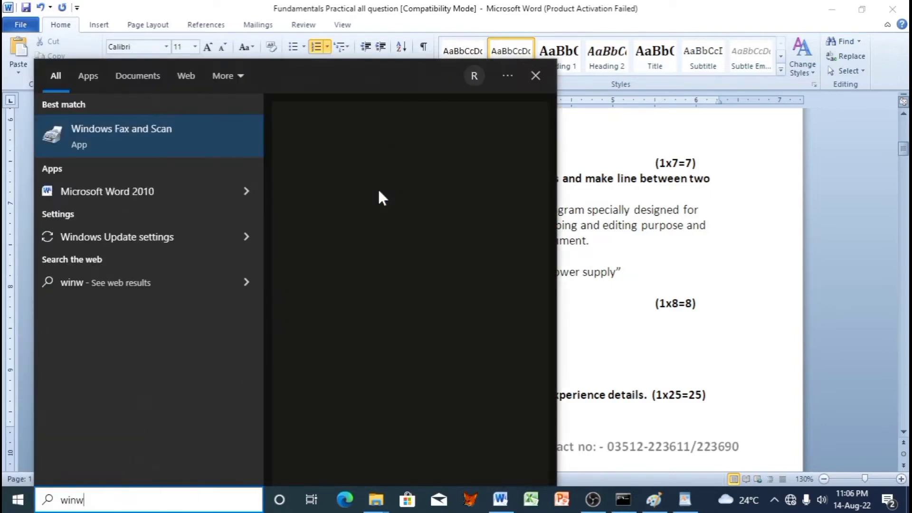
pyautogui.write('or')
pyautogui.press('Return')
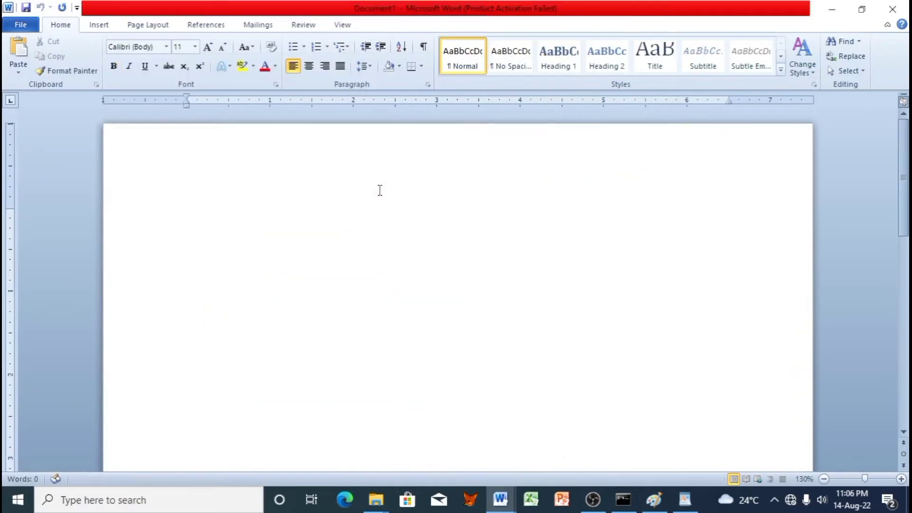
pyautogui.write('=rand')
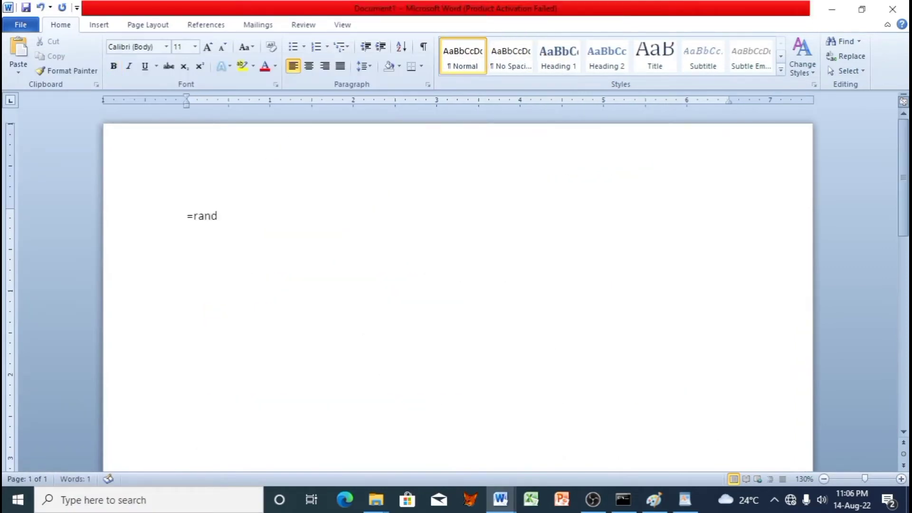
pyautogui.write('(2)')
pyautogui.press('Return')
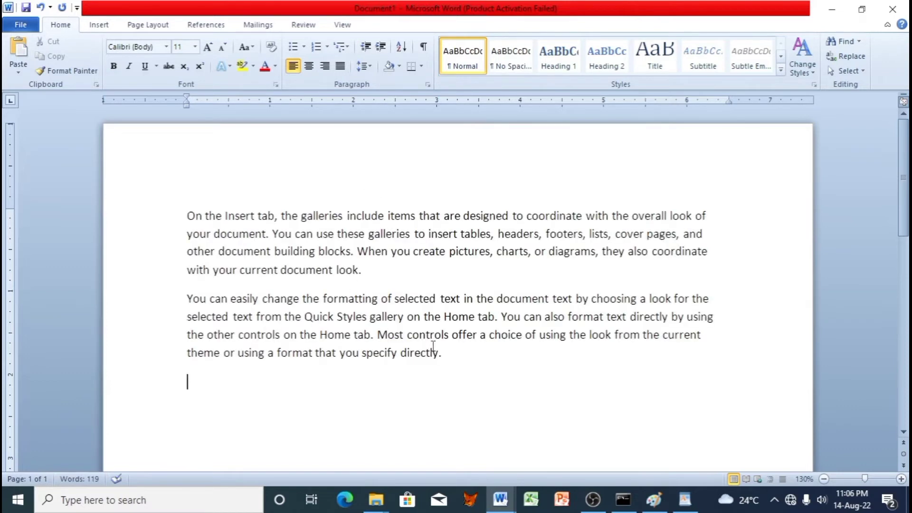
# Step: Format both sample paragraphs as two columns with a line between them
pyautogui.moveTo(438, 352); pyautogui.dragTo(58, 215)
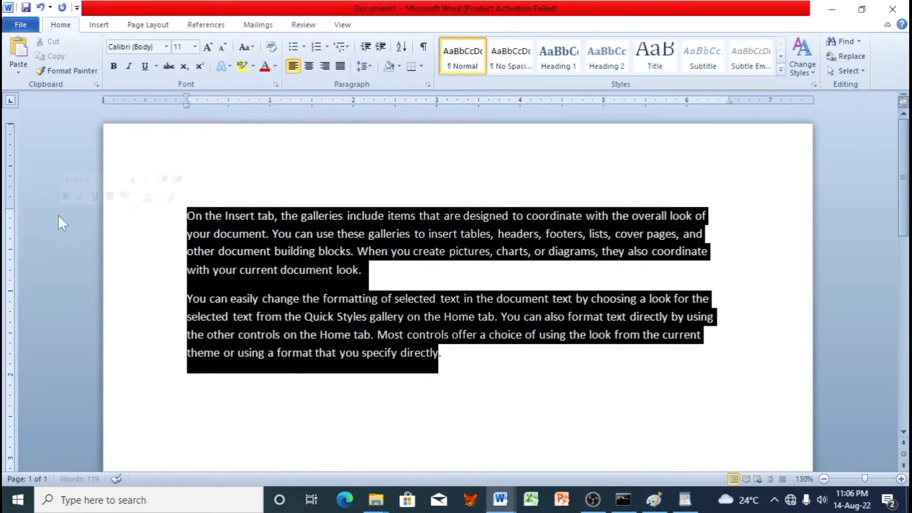
pyautogui.click(148, 25)
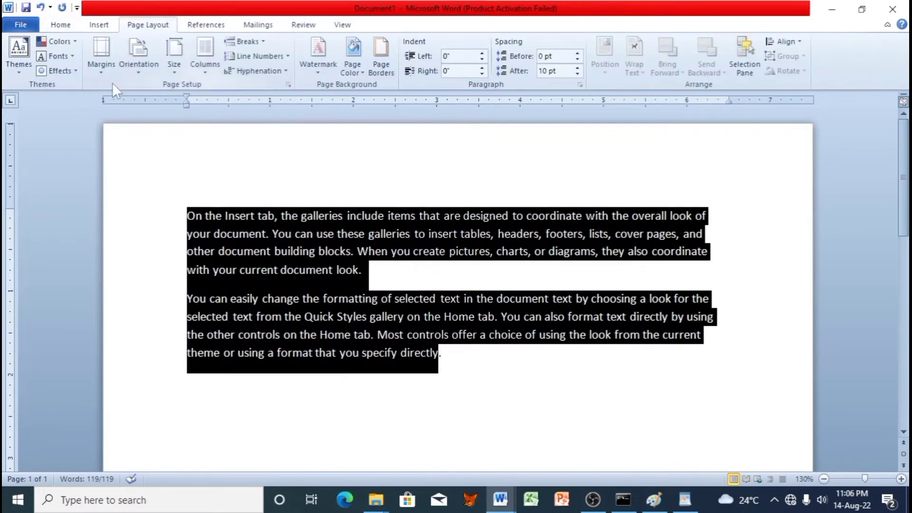
pyautogui.click(205, 61)
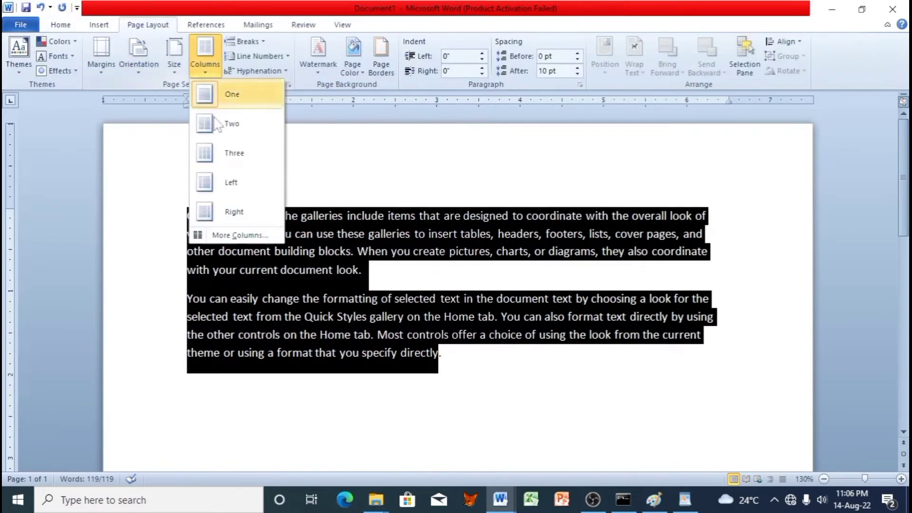
pyautogui.click(236, 234)
pyautogui.click(406, 168)
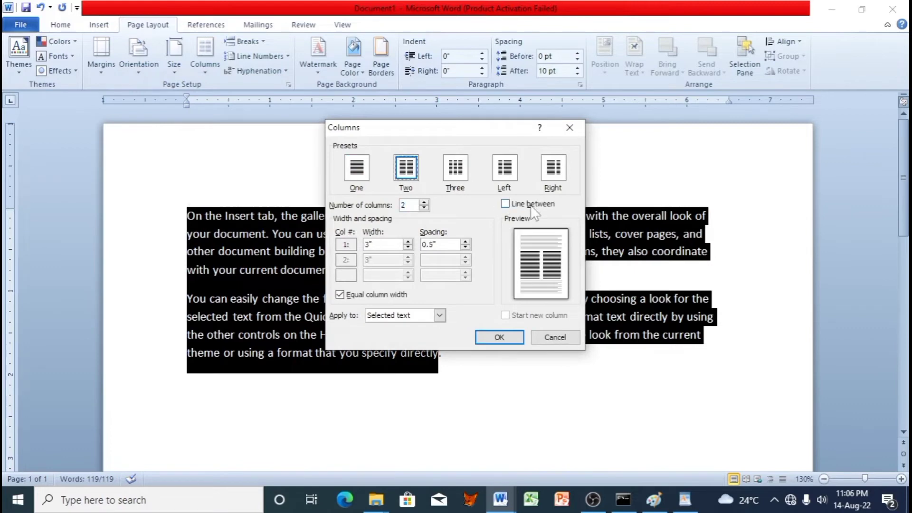
pyautogui.click(531, 206)
pyautogui.click(499, 336)
# Step: Justify the column text and switch to the practical question paper
pyautogui.hotkey('ctrl', 'j')
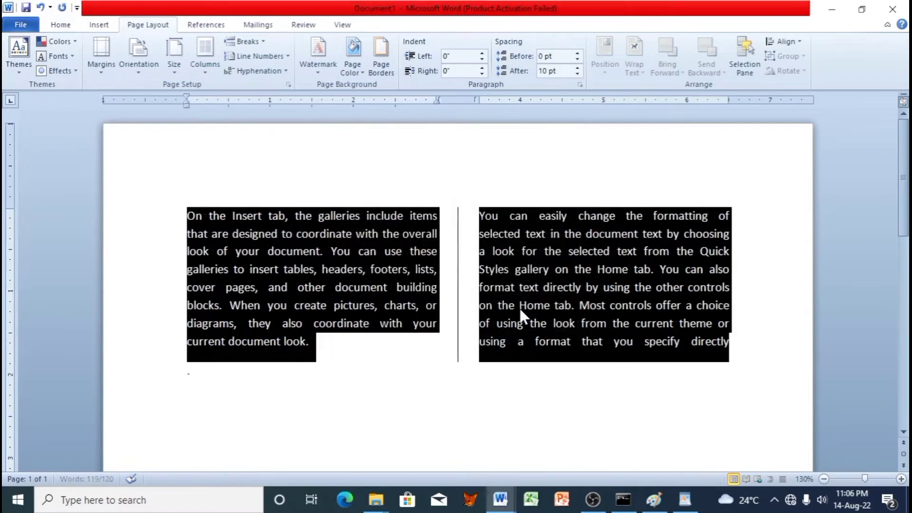
pyautogui.click(519, 306)
pyautogui.hotkey('alt', 'Tab')
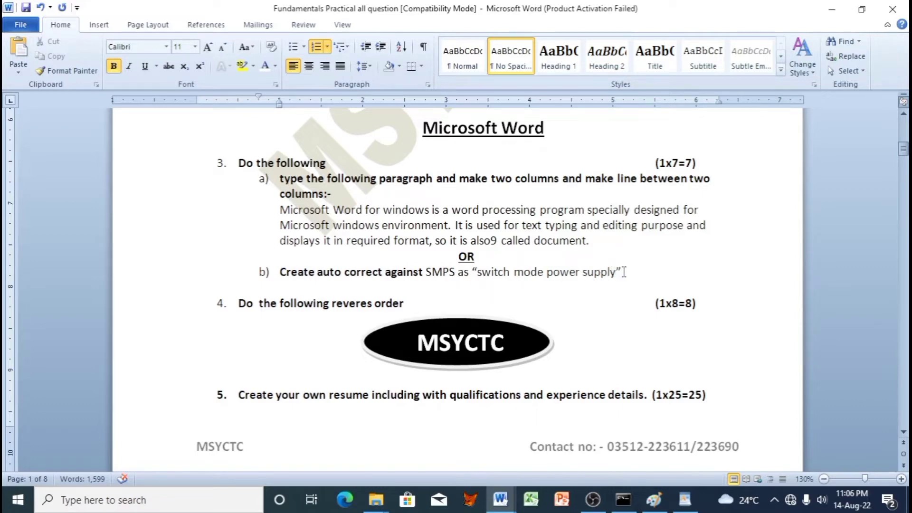
# Step: Select 'switch mode power supply' in the question paper, then place the cursor below Document1's columns
pyautogui.moveTo(616, 272); pyautogui.dragTo(477, 272)
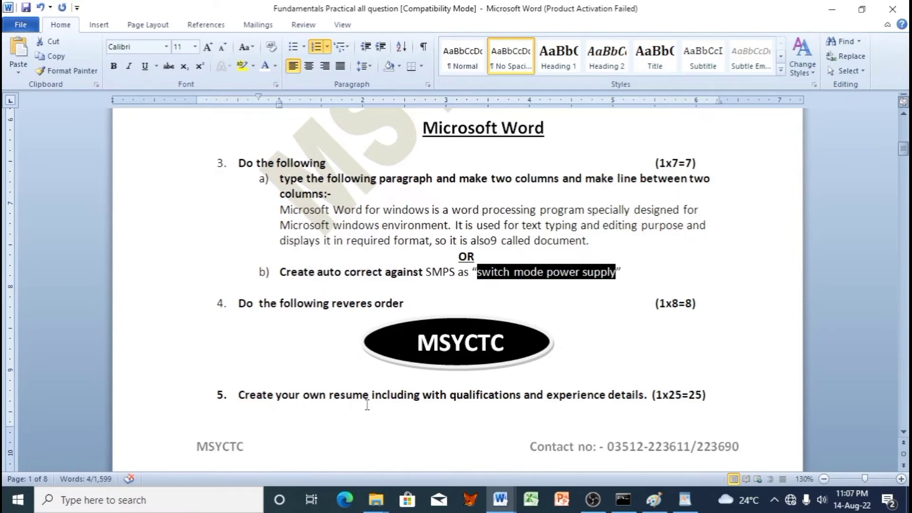
pyautogui.hotkey('alt', 'Tab')
pyautogui.click(482, 417)
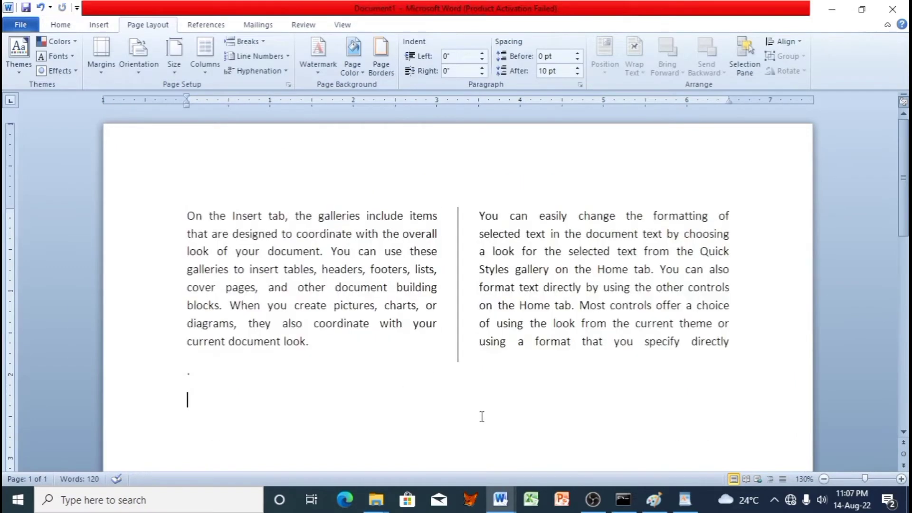
pyautogui.scroll(-2, 480, 415)
# Step: Add an AutoCorrect entry replacing smps with 'switch mode power supply' and test it by typing smps
pyautogui.click(18, 21)
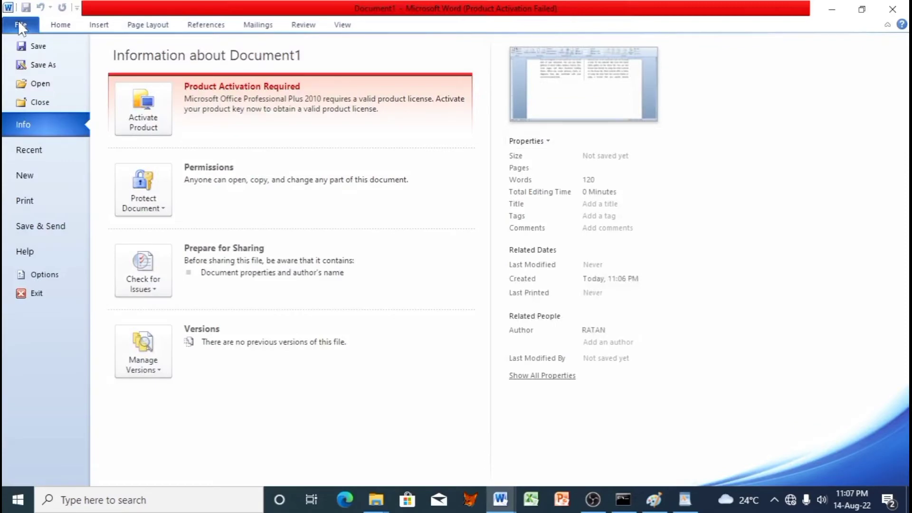
pyautogui.click(55, 274)
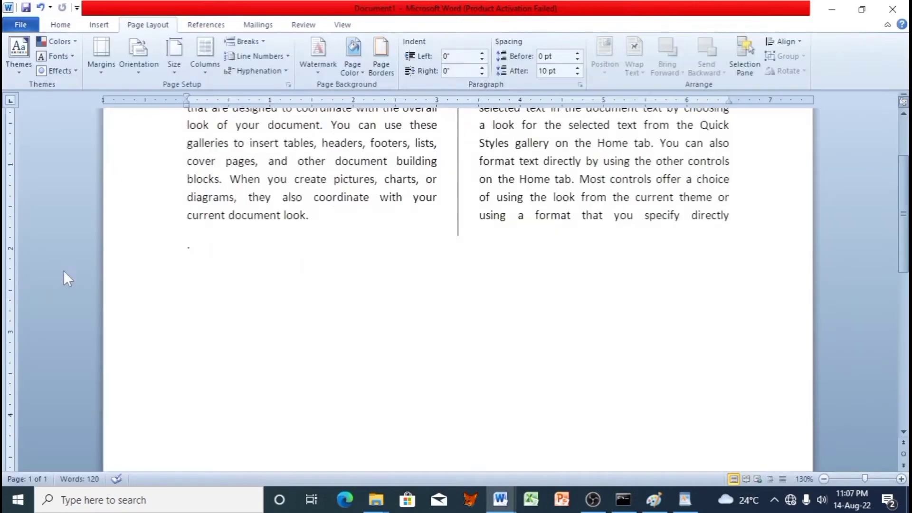
pyautogui.click(251, 87)
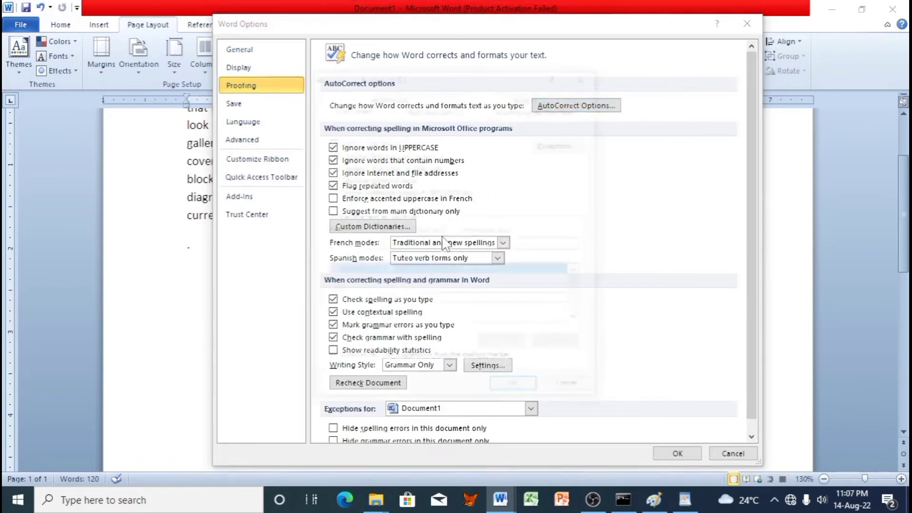
pyautogui.write('sm')
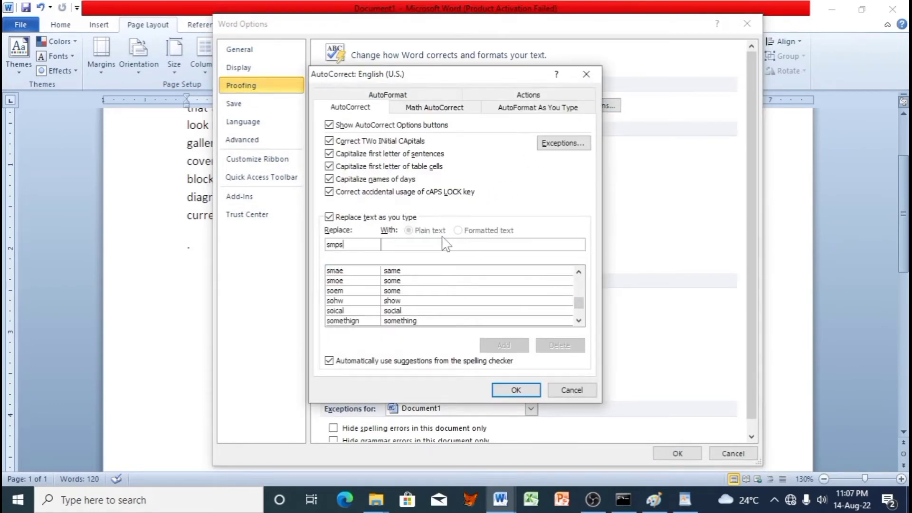
pyautogui.write('ps')
pyautogui.click(445, 243)
pyautogui.write('switch mode power supply')
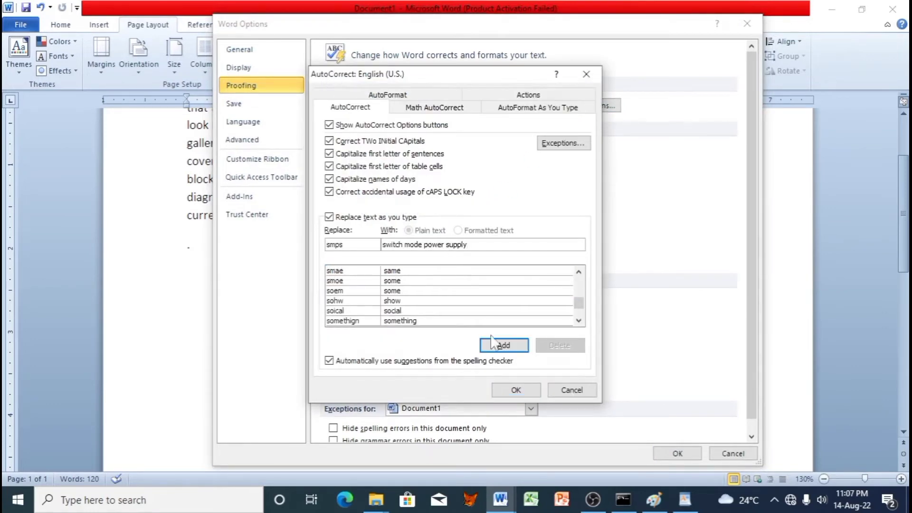
pyautogui.click(504, 346)
pyautogui.click(510, 390)
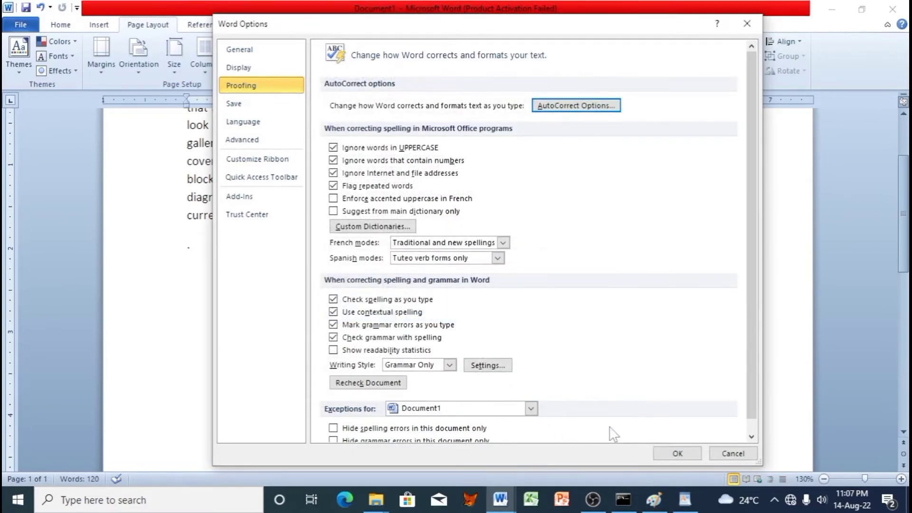
pyautogui.click(674, 453)
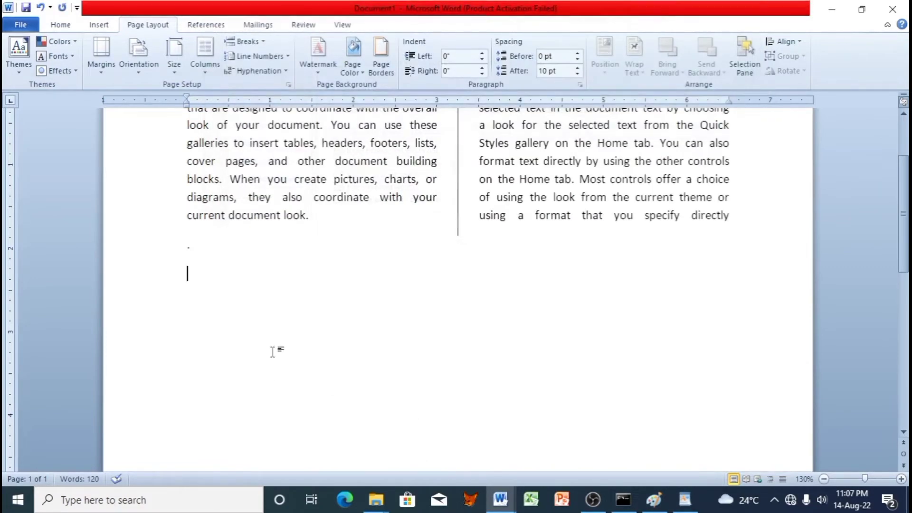
pyautogui.write('smp')
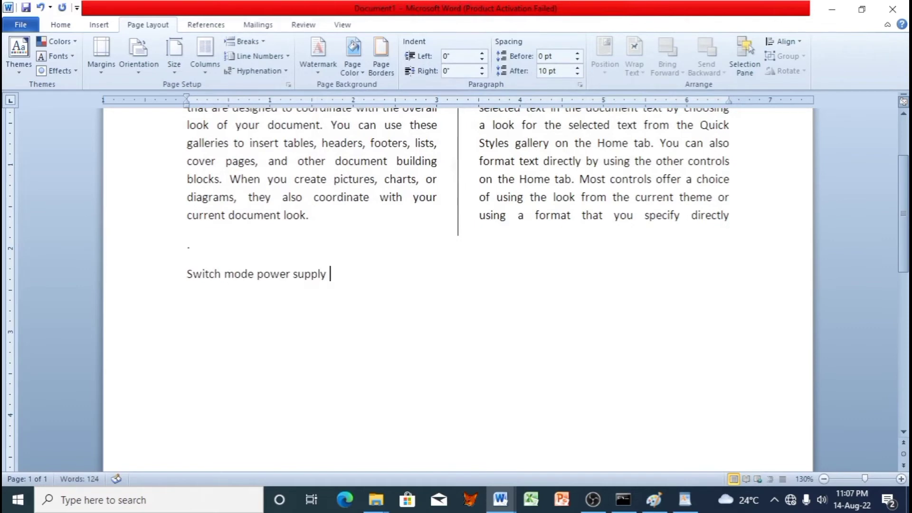
pyautogui.write(' smps')
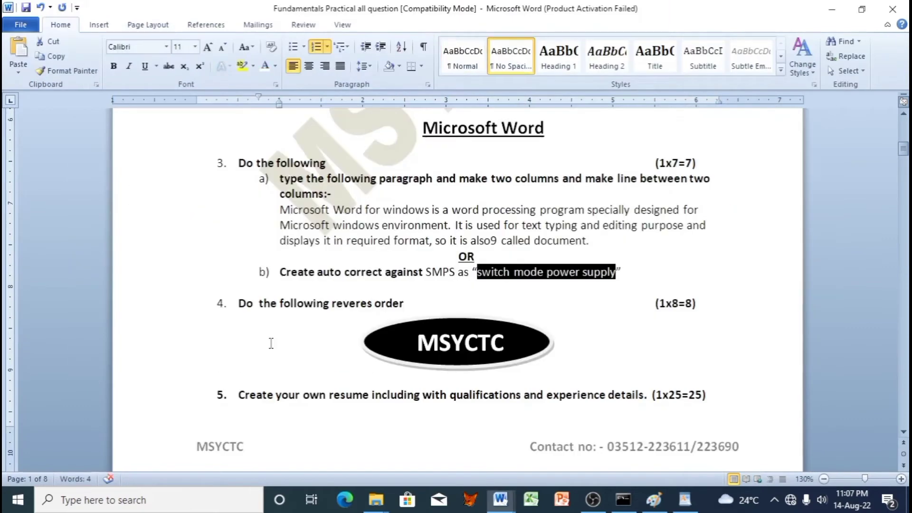
# Step: Create a new blank document and type msyctc in it
pyautogui.click(710, 345)
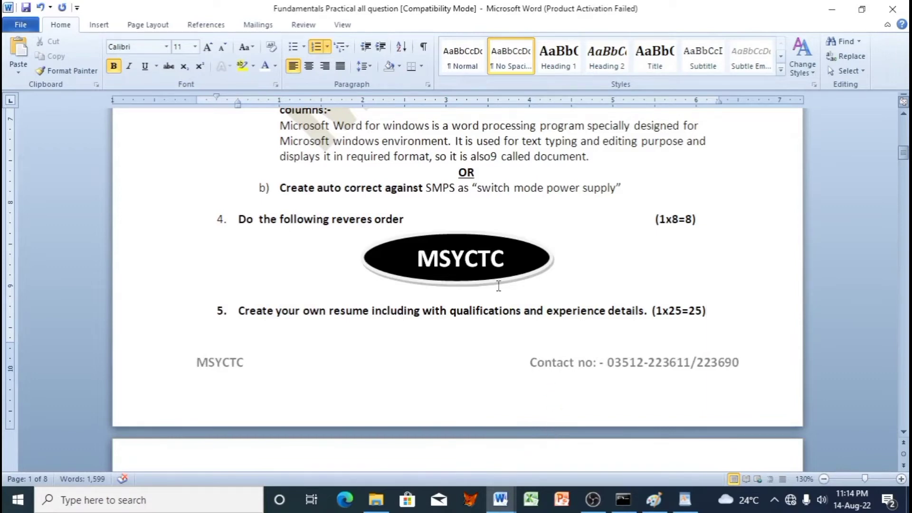
pyautogui.hotkey('ctrl', 'n')
pyautogui.write('msyctc')
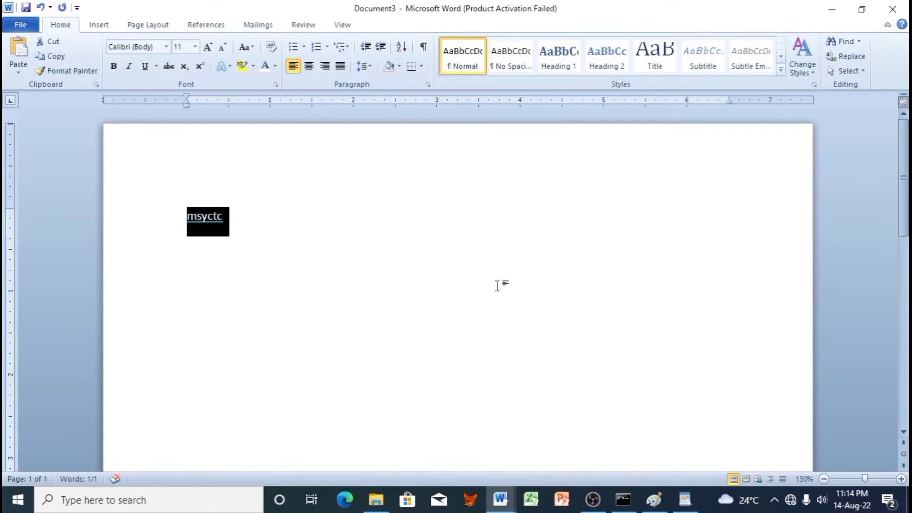
# Step: Make the text uppercase MSYCTC, enlarge it to 26 pt and centre it
pyautogui.hotkey('shift', 'F3')
pyautogui.hotkey('shift', 'F3')
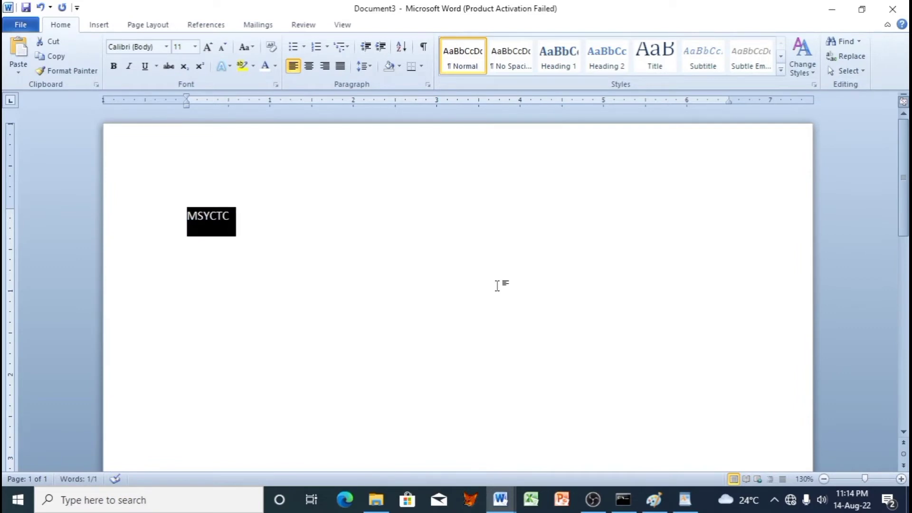
pyautogui.hotkey('ctrl', 'shift', '.')
pyautogui.hotkey('ctrl', 'shift', '.')
pyautogui.hotkey('ctrl', 'shift', '.')
pyautogui.hotkey('ctrl', 'shift', '.')
pyautogui.hotkey('ctrl', 'shift', '.')
pyautogui.hotkey('ctrl', 'shift', '.')
pyautogui.hotkey('ctrl', 'shift', '.')
pyautogui.hotkey('ctrl', 'shift', '.')
pyautogui.hotkey('ctrl', 'e')
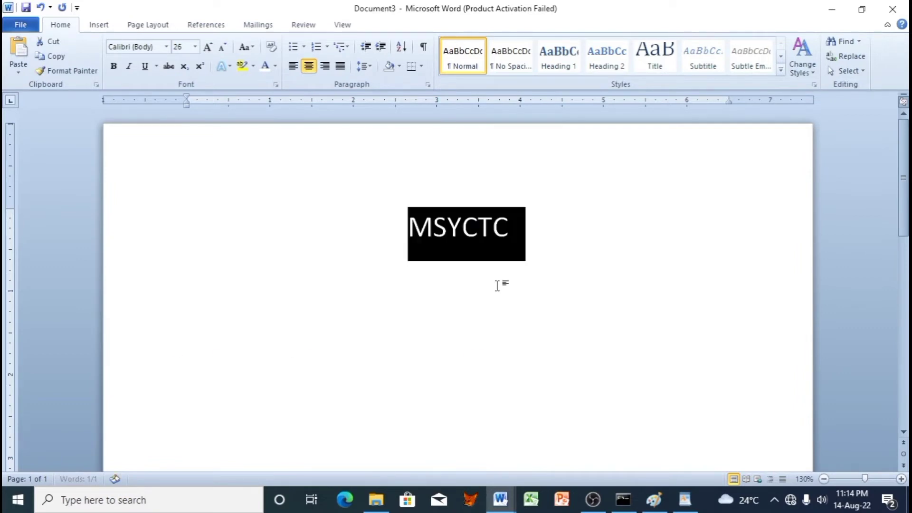
# Step: Draw a black-filled oval around MSYCTC, placed behind the text
pyautogui.click(99, 24)
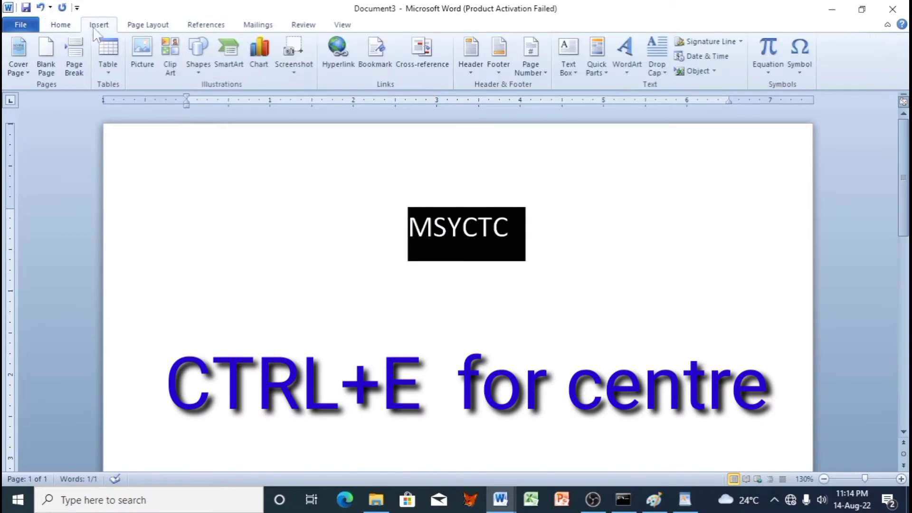
pyautogui.click(195, 67)
pyautogui.click(248, 109)
pyautogui.moveTo(308, 179); pyautogui.dragTo(599, 289)
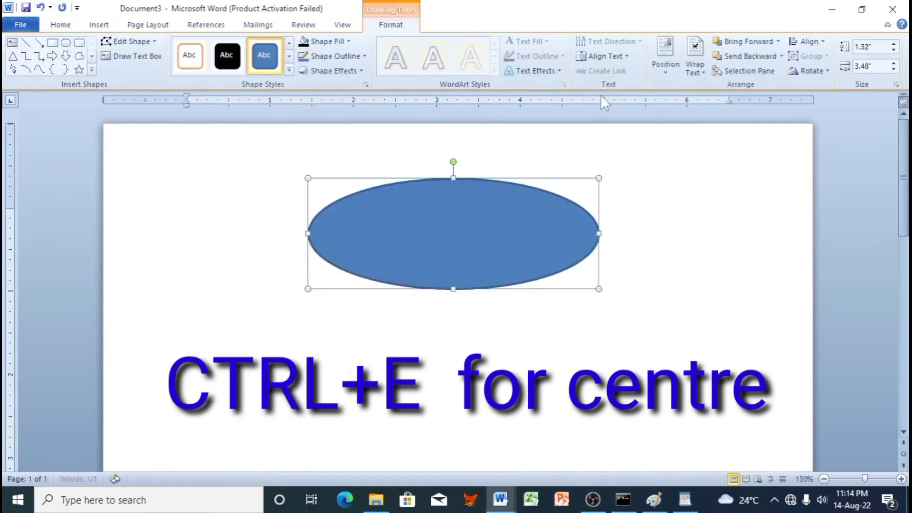
pyautogui.click(692, 75)
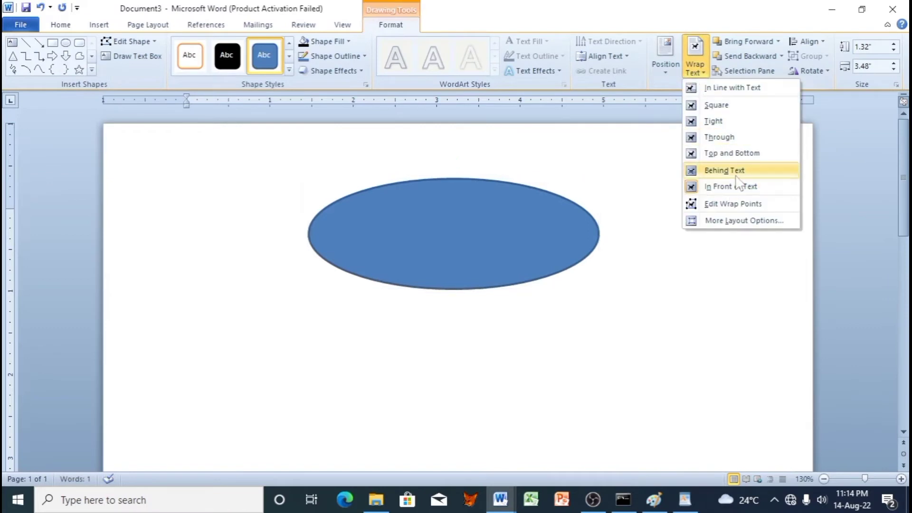
pyautogui.click(724, 170)
pyautogui.click(227, 56)
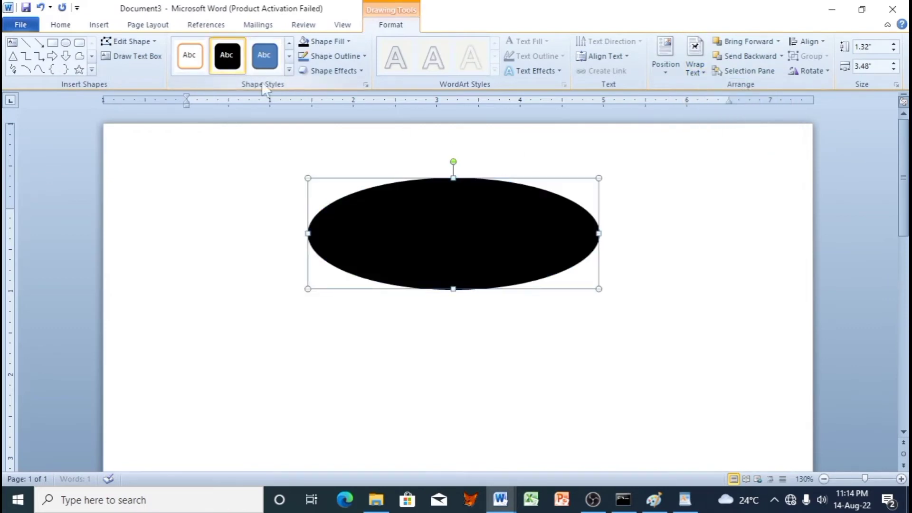
# Step: Colour the MSYCTC text white, then switch back to the question paper
pyautogui.moveTo(613, 242); pyautogui.dragTo(344, 227)
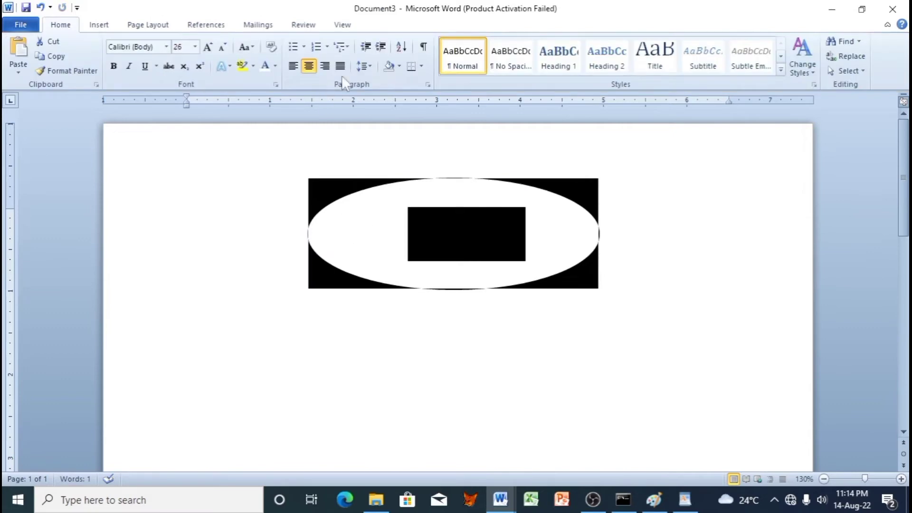
pyautogui.click(269, 67)
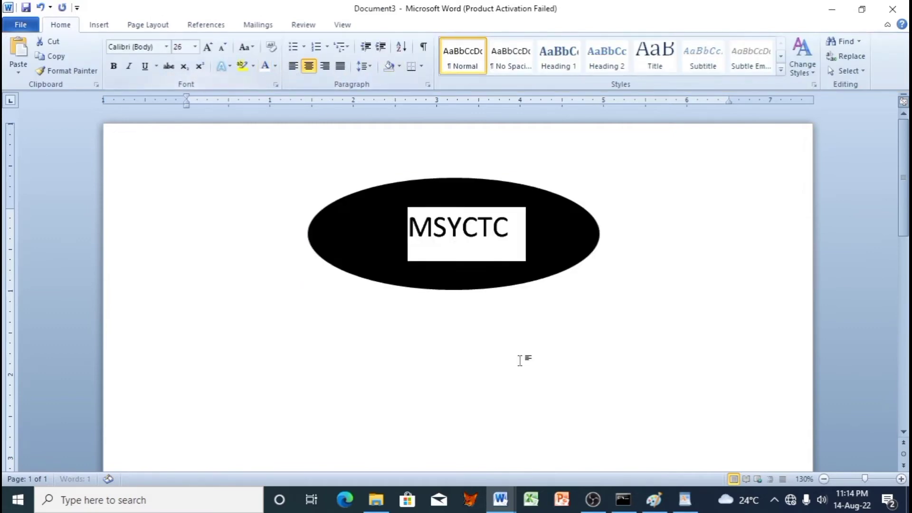
pyautogui.click(523, 358)
pyautogui.click(544, 231)
pyautogui.click(554, 341)
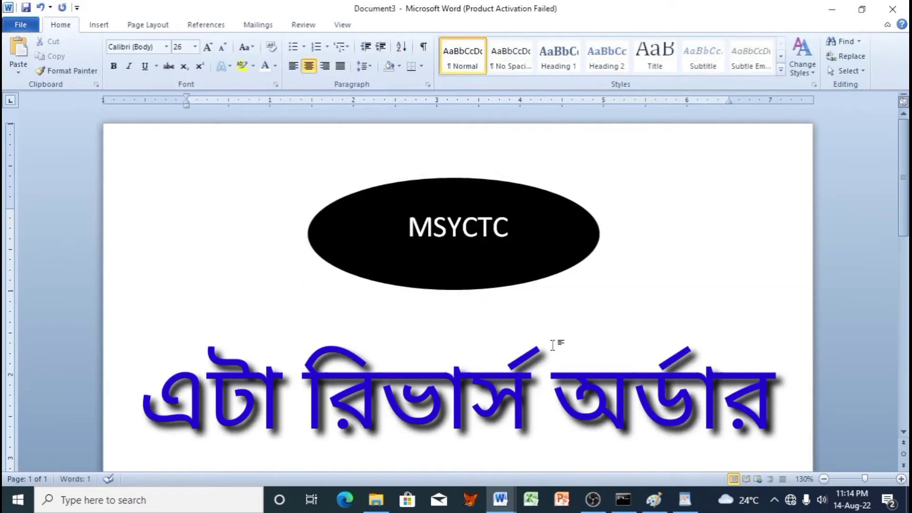
pyautogui.moveTo(504, 502)
pyautogui.click(418, 435)
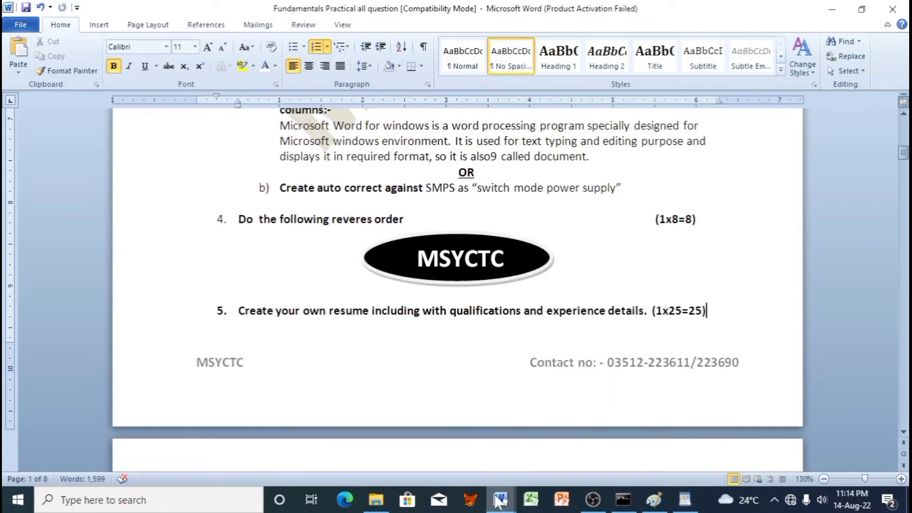
# Step: Create a new document with the centred uppercase heading RESUME
pyautogui.click(486, 319)
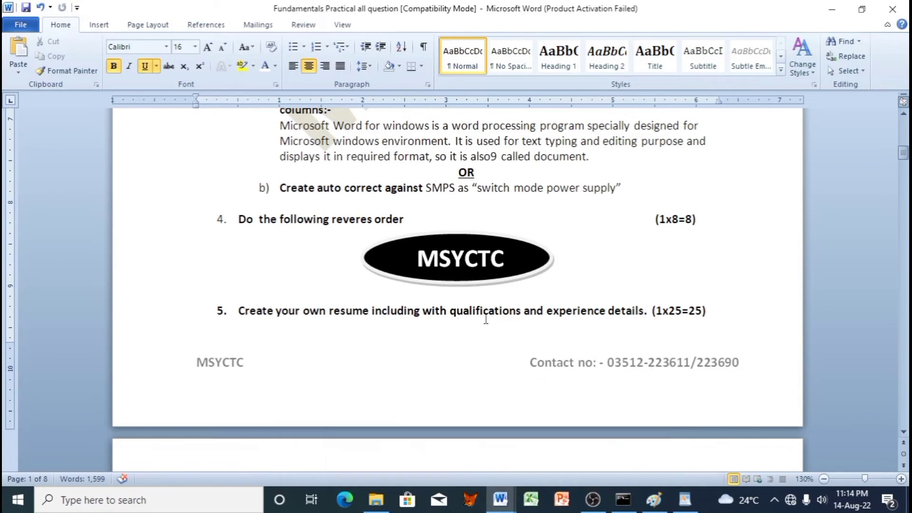
pyautogui.hotkey('ctrl', 'n')
pyautogui.write('resume')
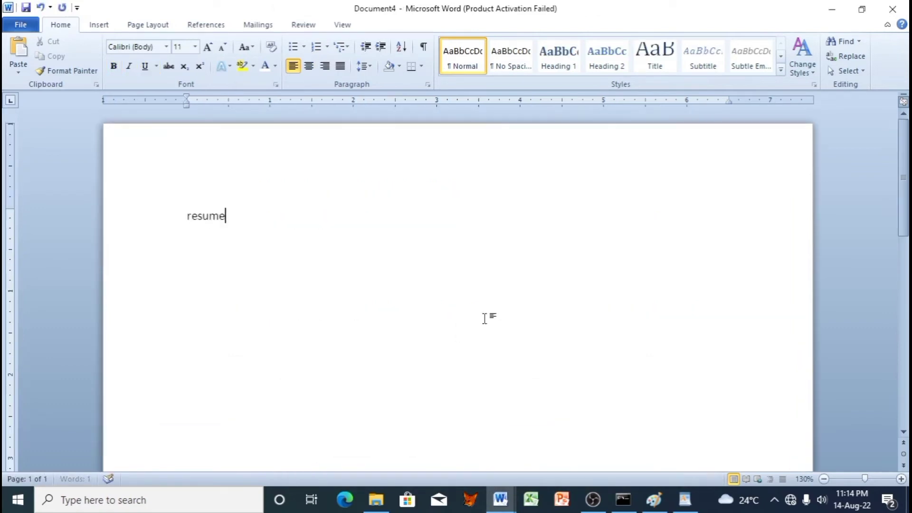
pyautogui.hotkey('ctrl', 'e')
pyautogui.hotkey('ctrl', 'a')
pyautogui.hotkey('shift', 'F3')
pyautogui.hotkey('shift', 'F3')
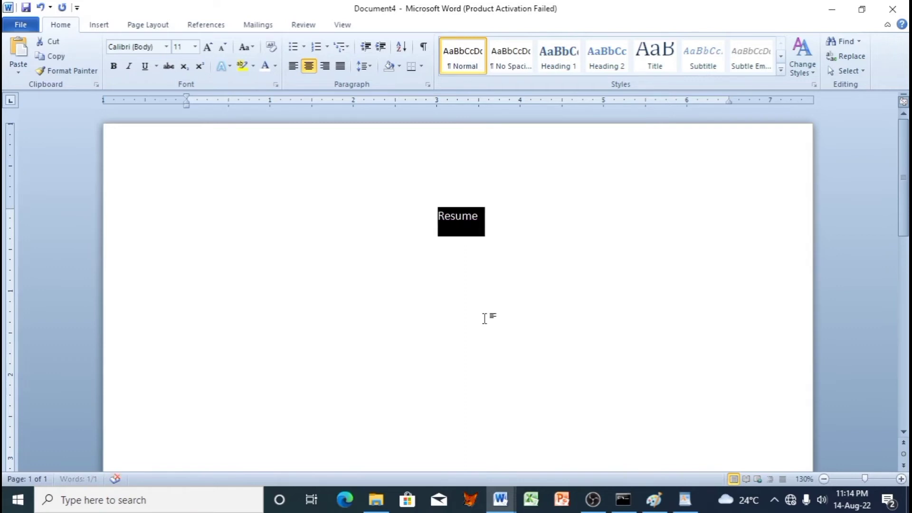
# Step: Add the candidate's name on the line below RESUME
pyautogui.click(484, 318)
pyautogui.press('Return')
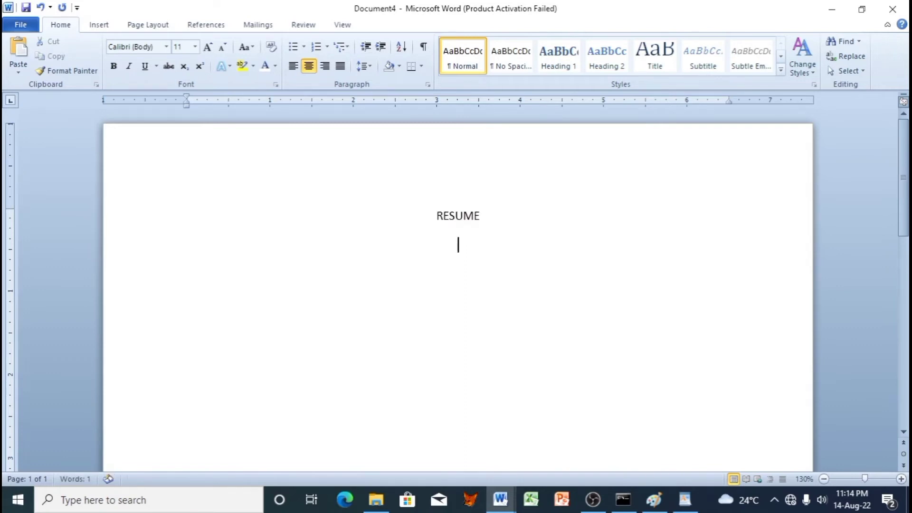
pyautogui.press('Return')
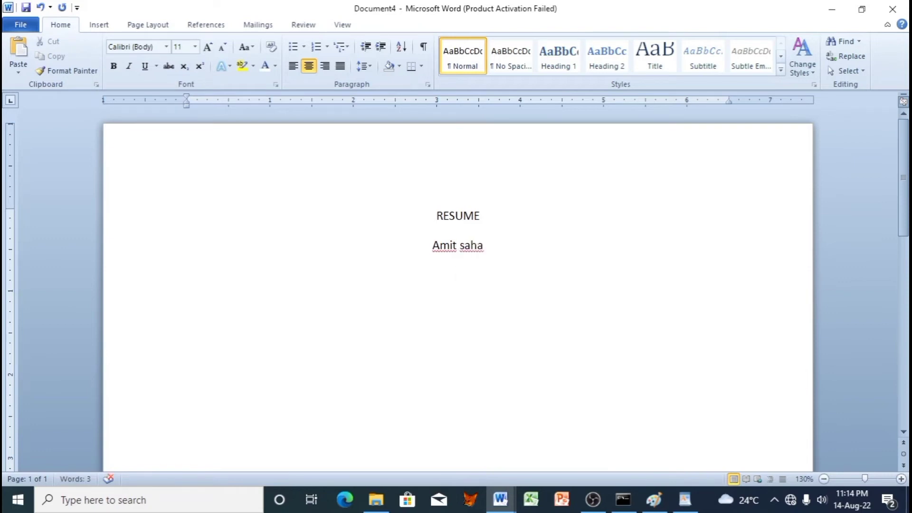
# Step: Type the left-aligned address block: village, post office, police station, district and pin code lines
pyautogui.hotkey('ctrl', 'l')
pyautogui.write('Vill : ')
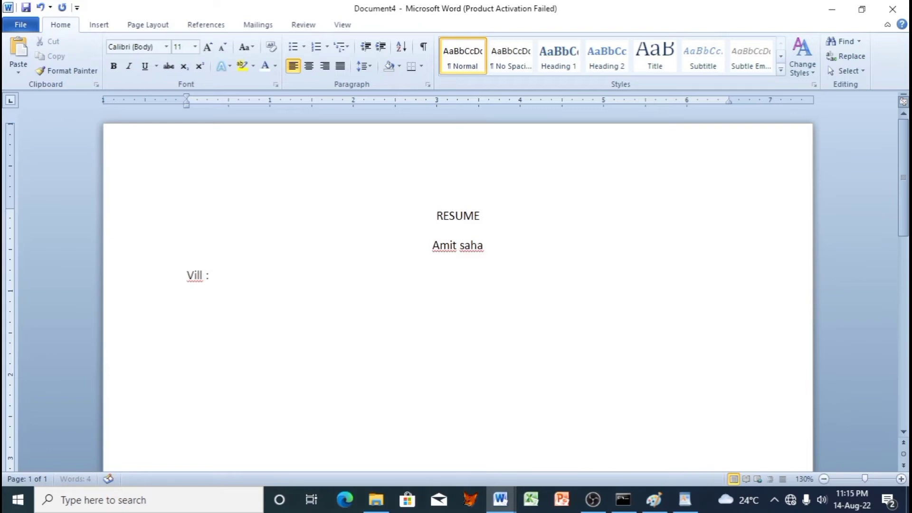
pyautogui.press('Return')
pyautogui.write('post :')
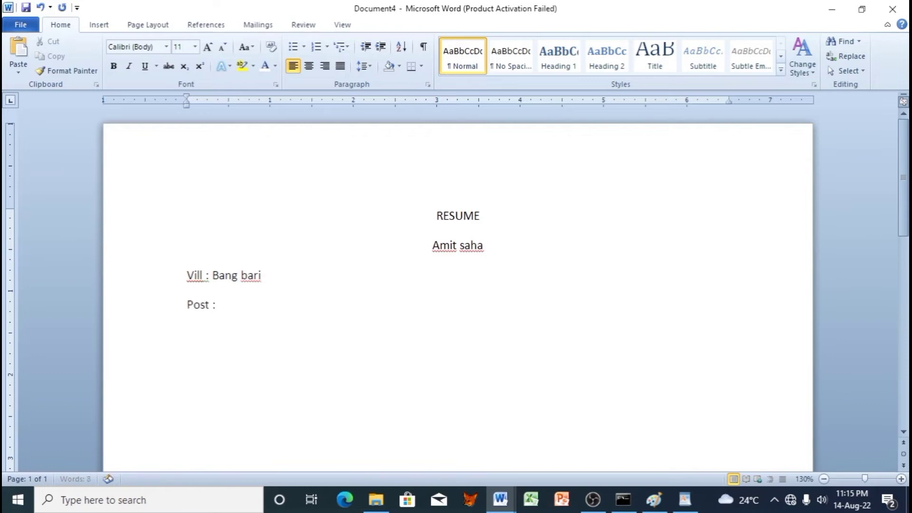
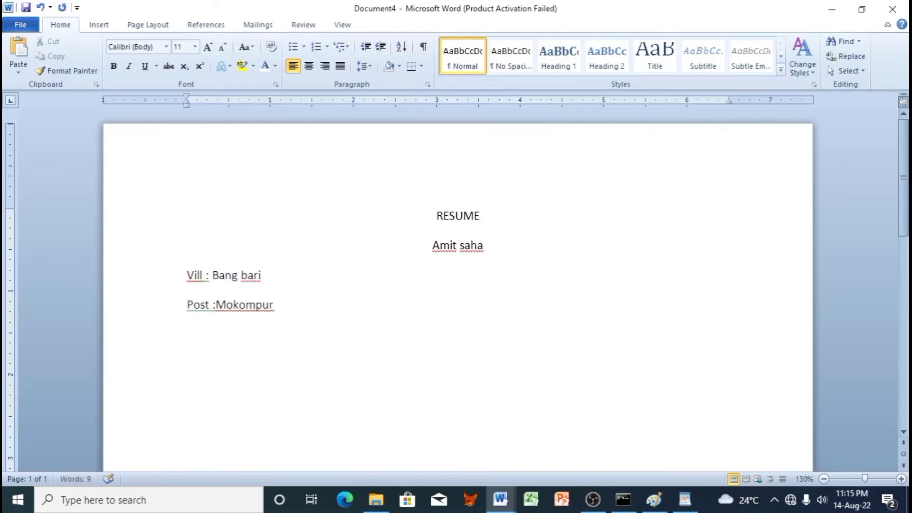
pyautogui.press('Return')
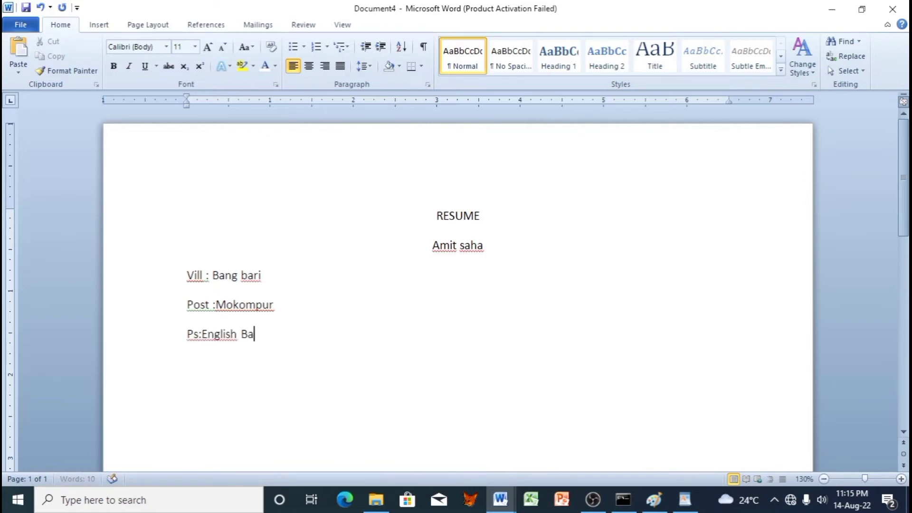
pyautogui.press('Return')
pyautogui.write('Dis')
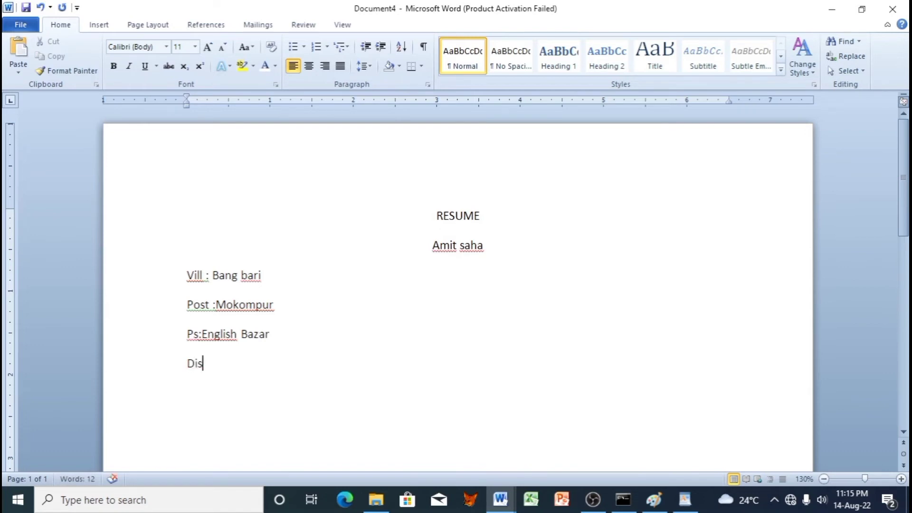
pyautogui.press('Return')
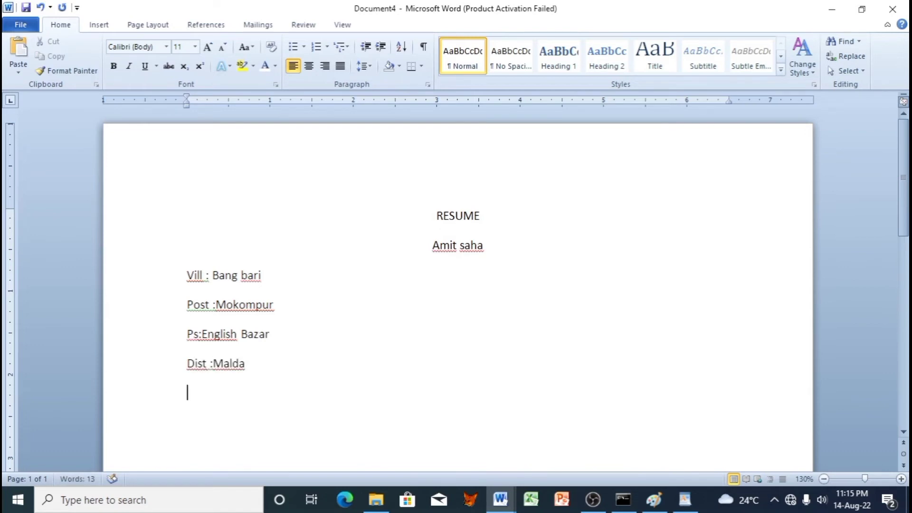
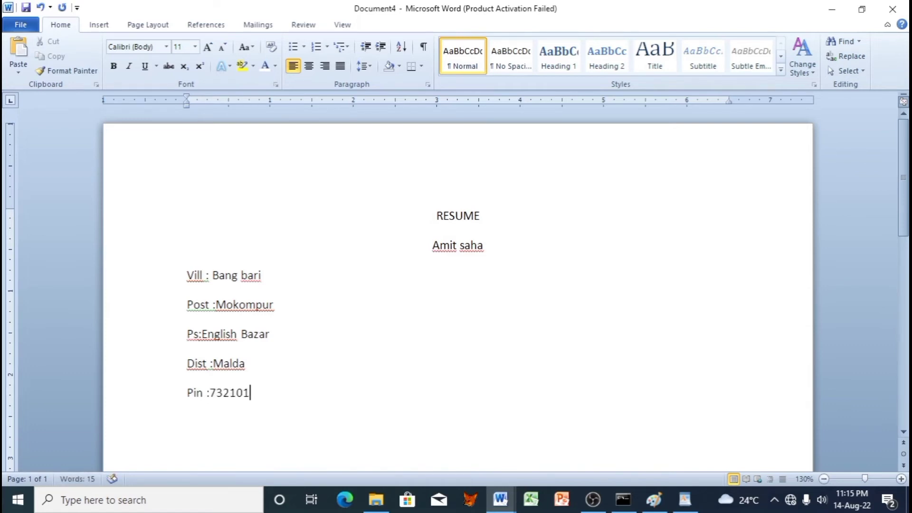
pyautogui.press('Return')
# Step: Add the label 'photo' at the right end of the village line
pyautogui.click(269, 266)
pyautogui.press('Tab')
pyautogui.press('Tab')
pyautogui.press('Tab')
pyautogui.write('photo')
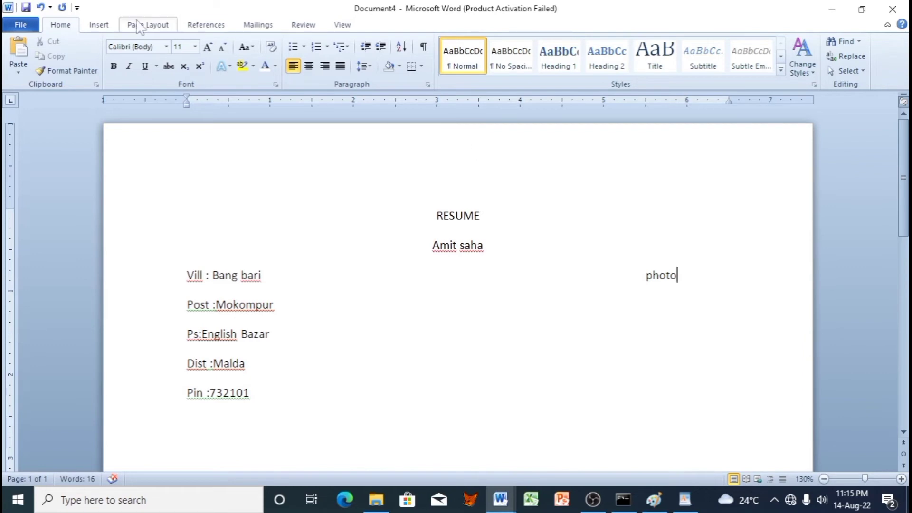
# Step: Draw a rectangle over 'photo', set it Behind Text with the orange Colored Outline style
pyautogui.click(99, 25)
pyautogui.click(198, 55)
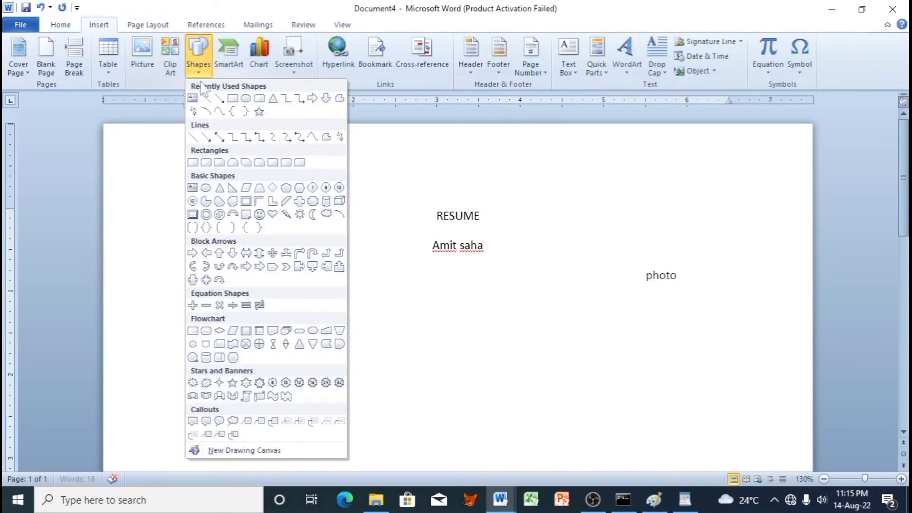
pyautogui.click(232, 99)
pyautogui.moveTo(638, 256); pyautogui.dragTo(696, 320)
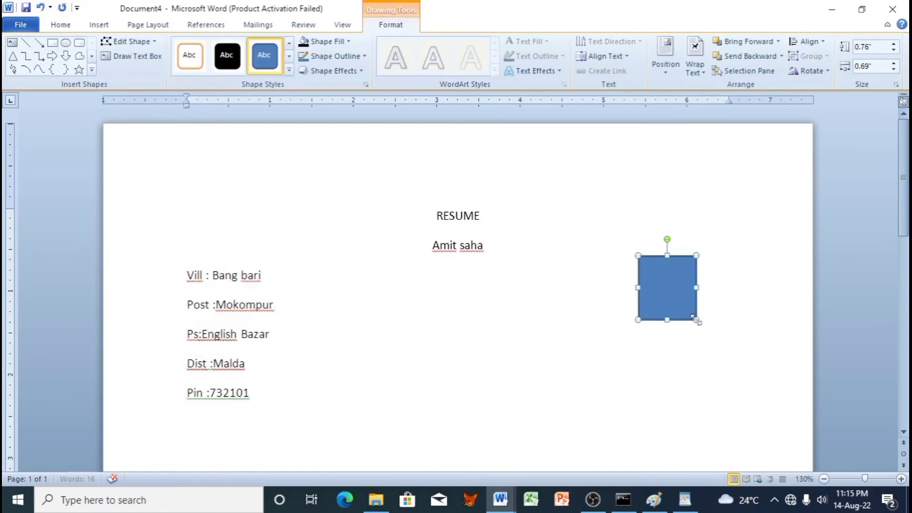
pyautogui.click(695, 71)
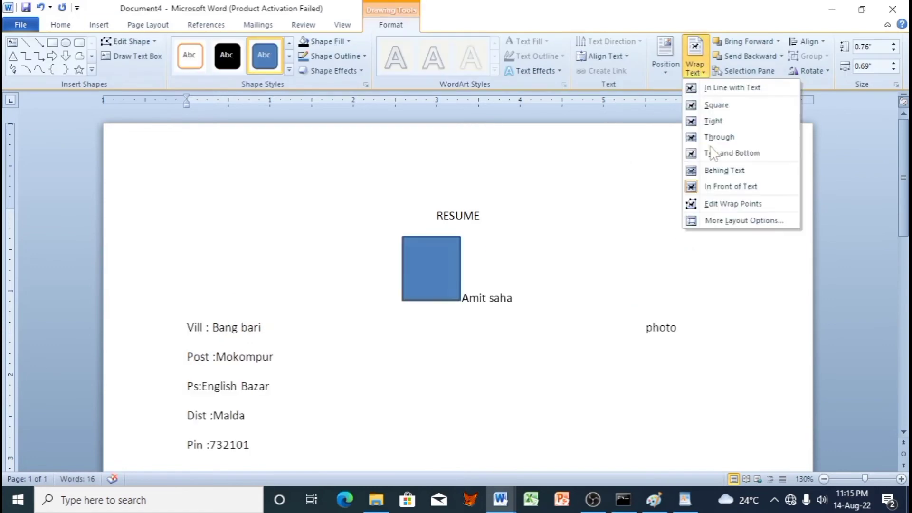
pyautogui.click(726, 170)
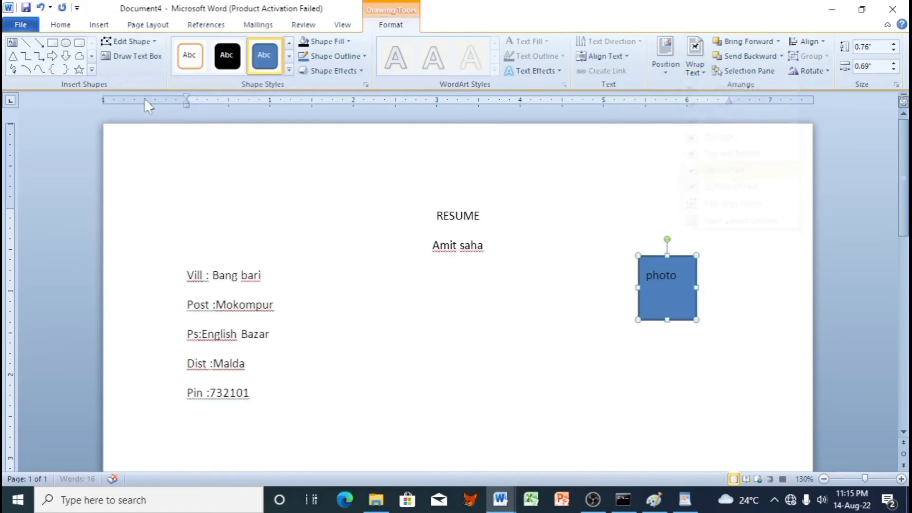
pyautogui.click(197, 60)
pyautogui.moveTo(666, 310); pyautogui.dragTo(664, 310)
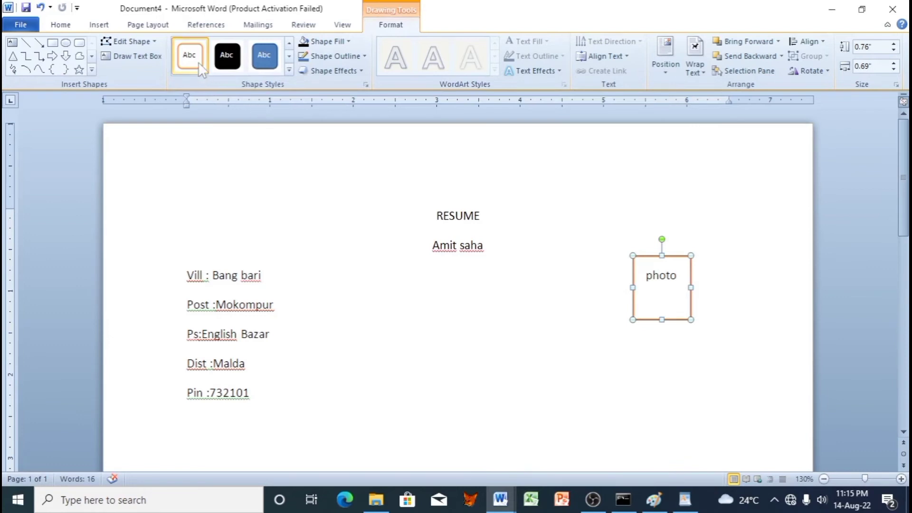
pyautogui.click(281, 408)
pyautogui.scroll(-3, 285, 404)
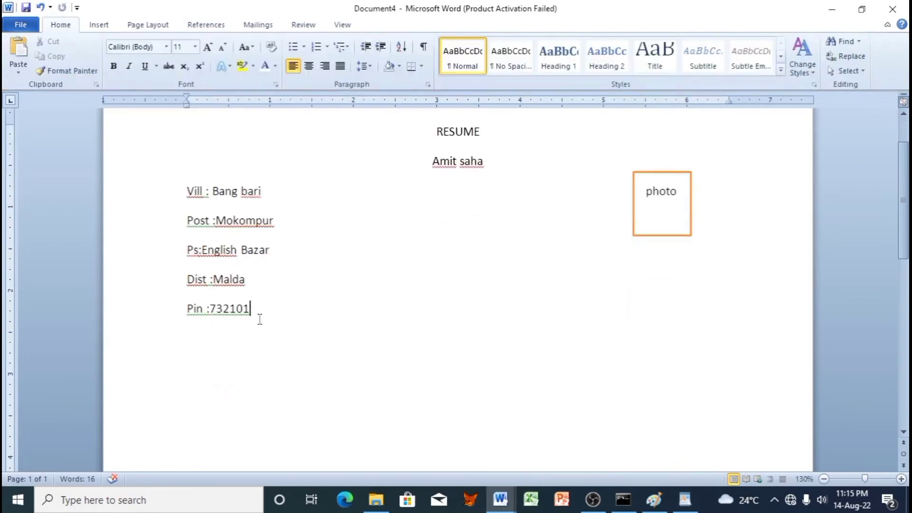
# Step: Type the candidate's e-mail address, then a 'Phone no :' line with their phone number
pyautogui.press('Return')
pyautogui.write('p')
pyautogui.press('BackSpace')
pyautogui.write('email')
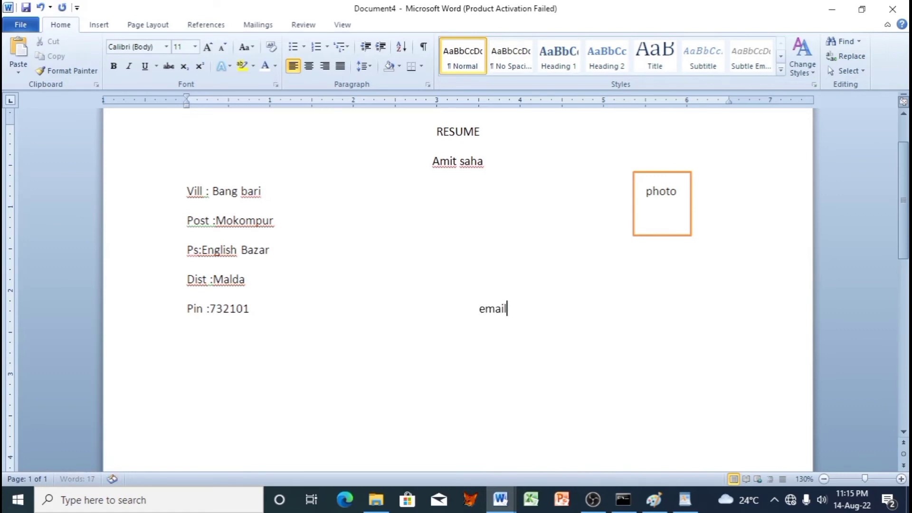
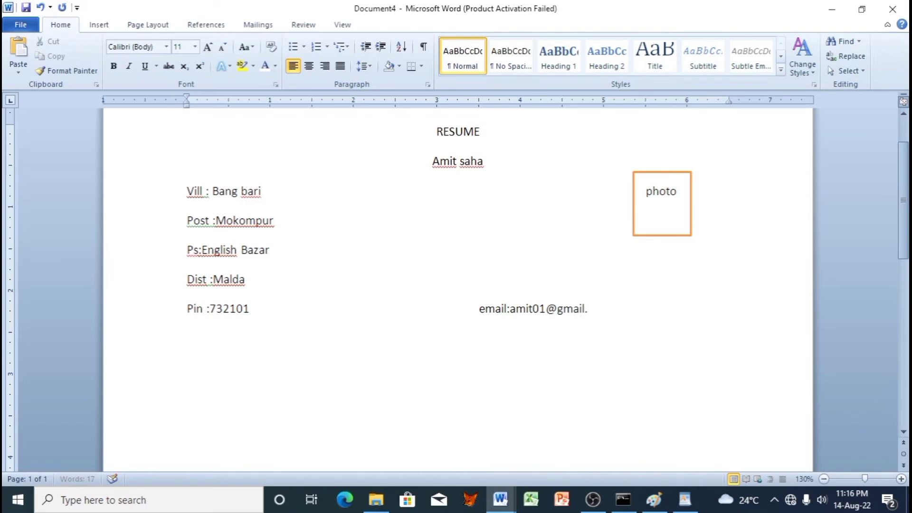
pyautogui.press('Tab')
pyautogui.press('Tab')
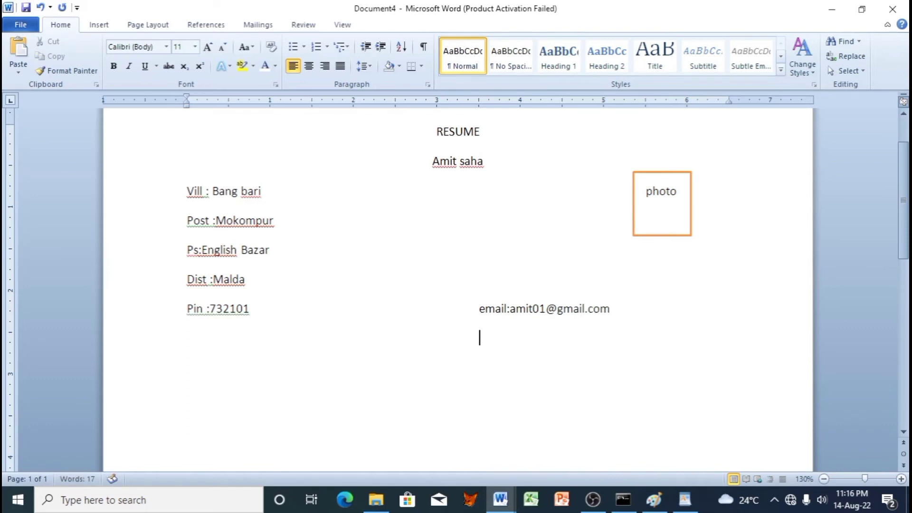
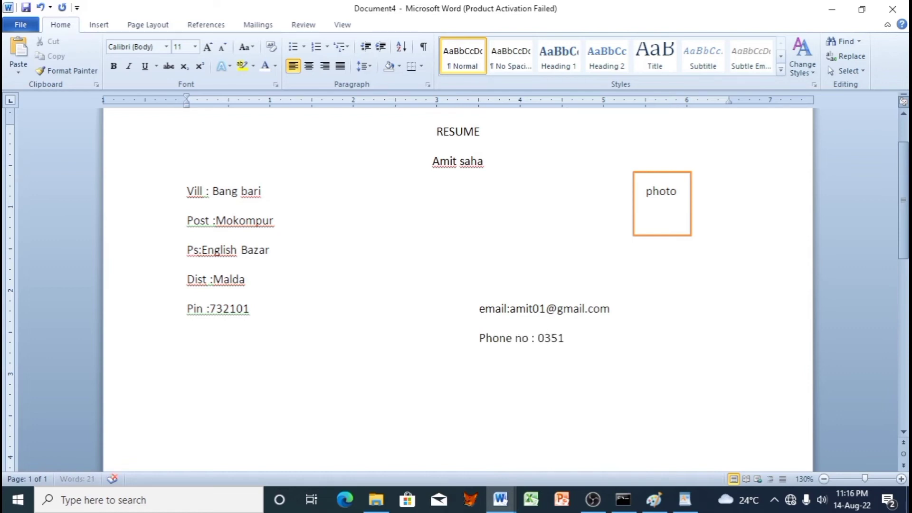
pyautogui.press('Return')
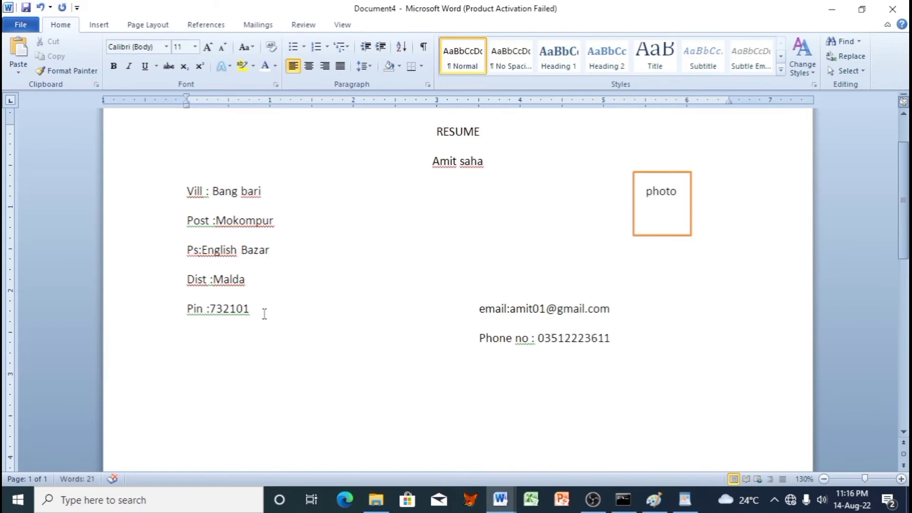
# Step: Draw a straight line across the page beneath the e-mail and phone details
pyautogui.click(98, 24)
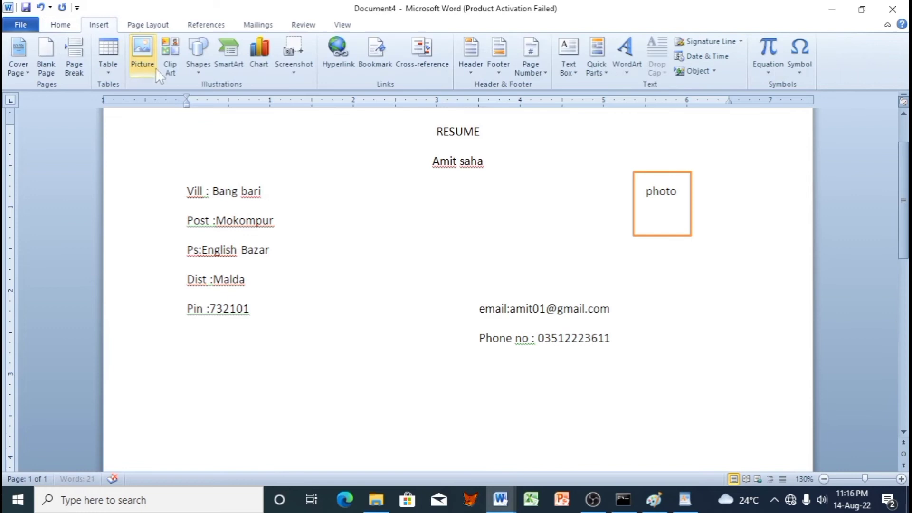
pyautogui.click(205, 72)
pyautogui.click(220, 112)
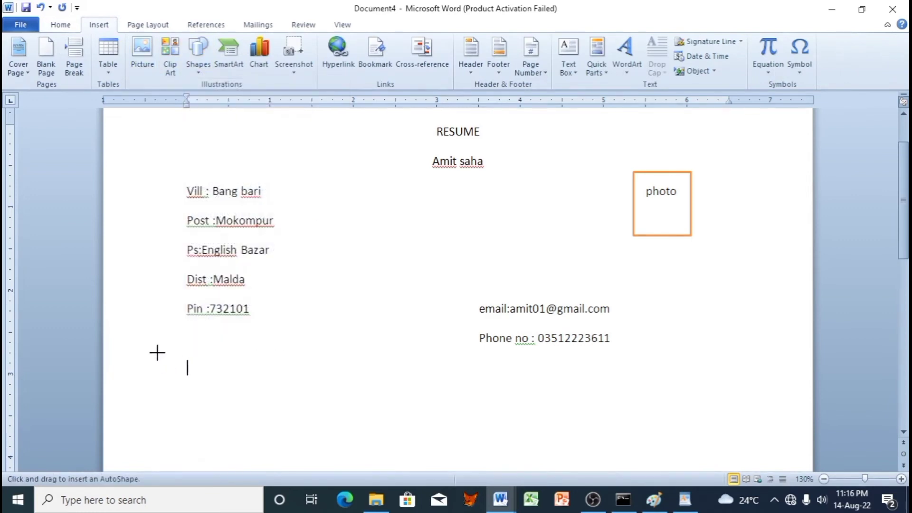
pyautogui.moveTo(150, 353); pyautogui.dragTo(793, 371)
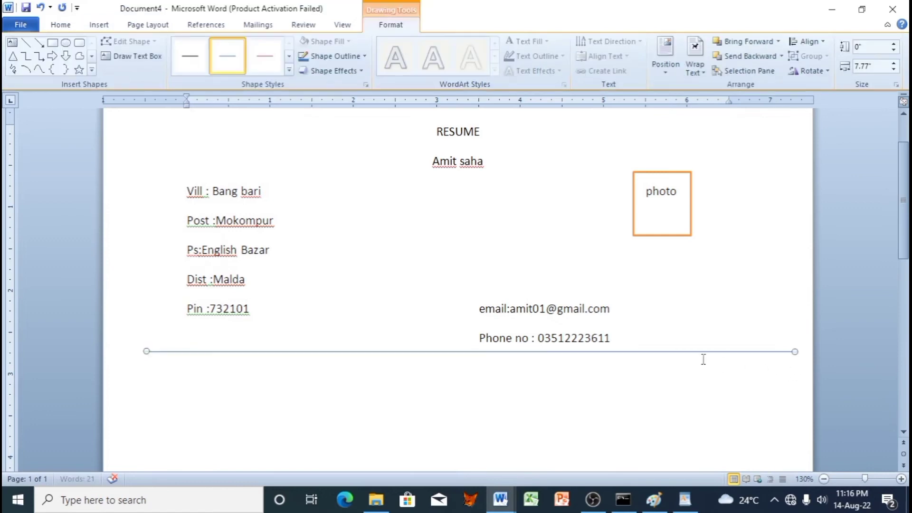
pyautogui.click(638, 338)
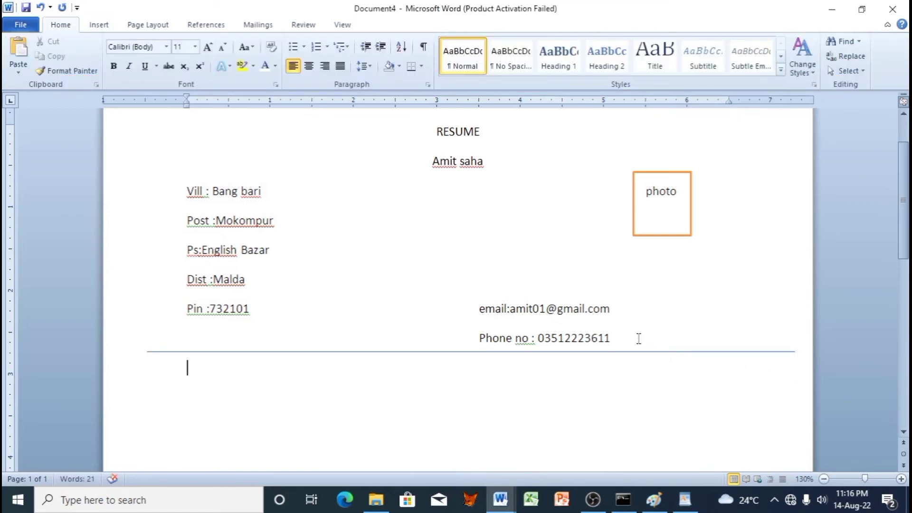
# Step: Type the line 'CAREER OBJECTIVE : Seeking position ......', removing an unwanted auto-expanded name
pyautogui.write('CAREER OBJEC')
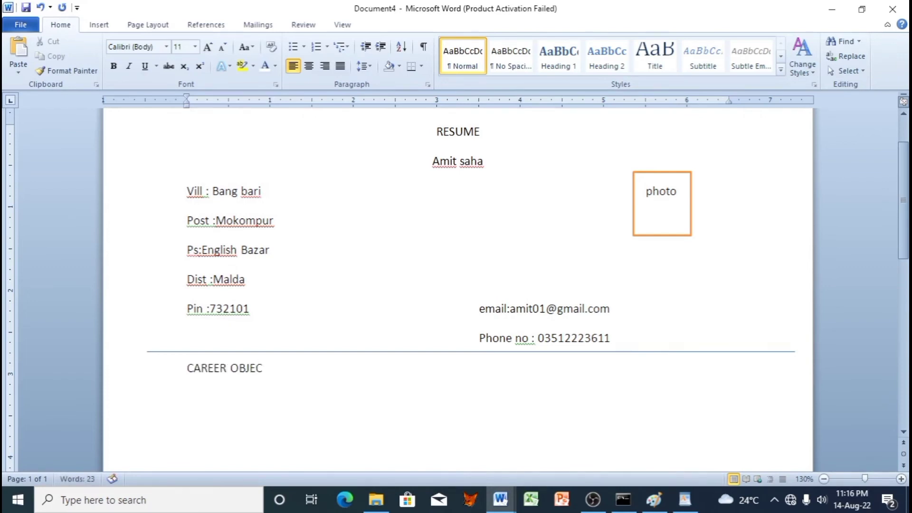
pyautogui.write('TIVE : S')
pyautogui.press('BackSpace')
pyautogui.write('s')
pyautogui.press('BackSpace')
pyautogui.write('eekin')
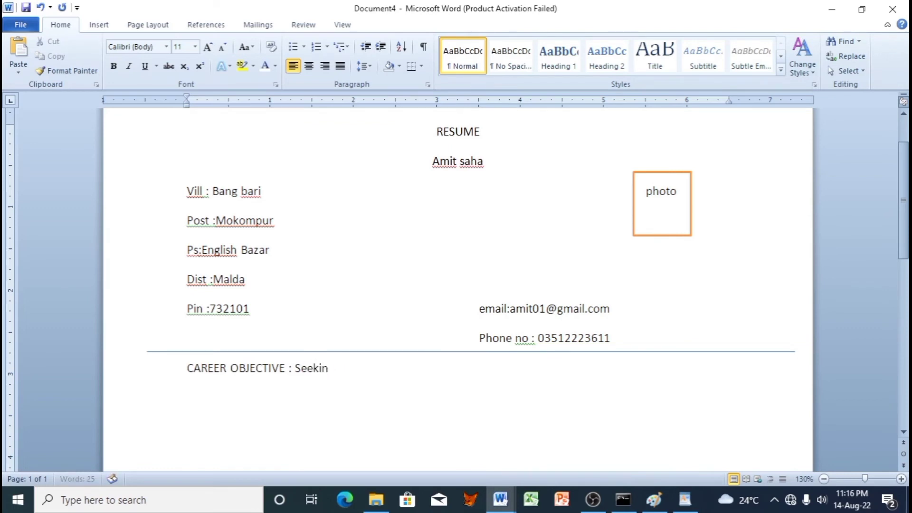
pyautogui.write('g position .................................')
# Step: Add the heading 'EDUCATIONAL QUALIFICATION:' in capitals below, accepting the spelling fix that removes the space
pyautogui.press('Return')
pyautogui.write('e')
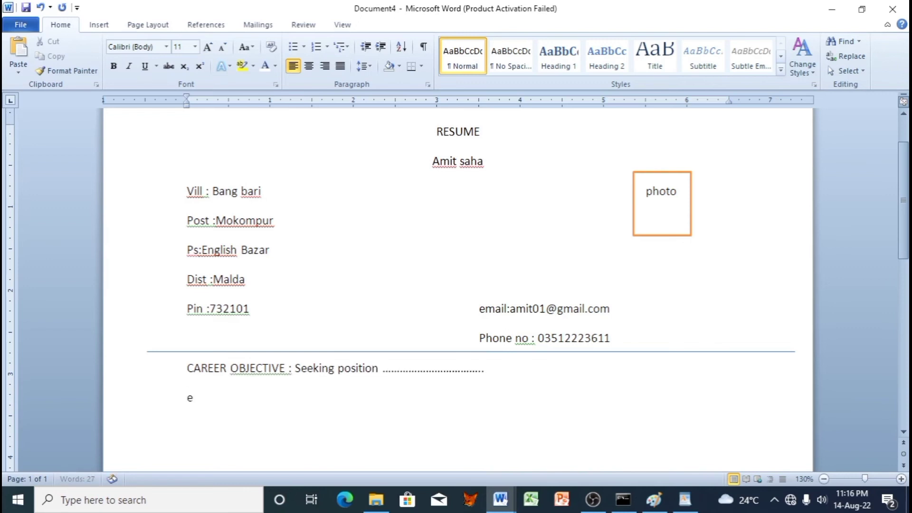
pyautogui.write('ducational qualif')
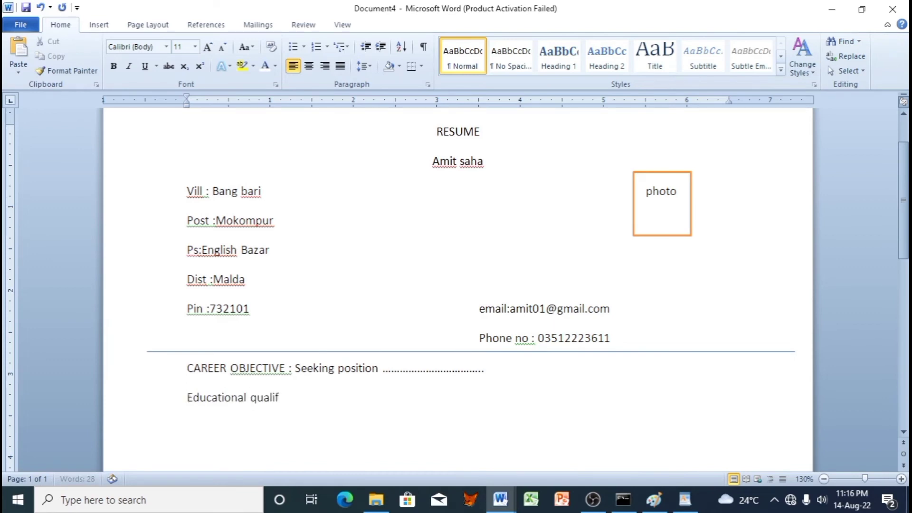
pyautogui.write('ication :')
pyautogui.scroll(-2, 321, 397)
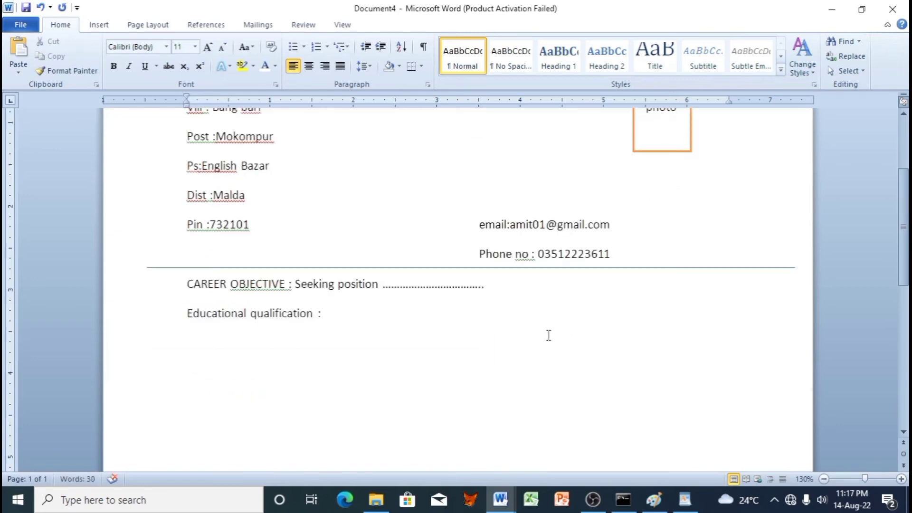
pyautogui.moveTo(321, 320); pyautogui.dragTo(203, 319)
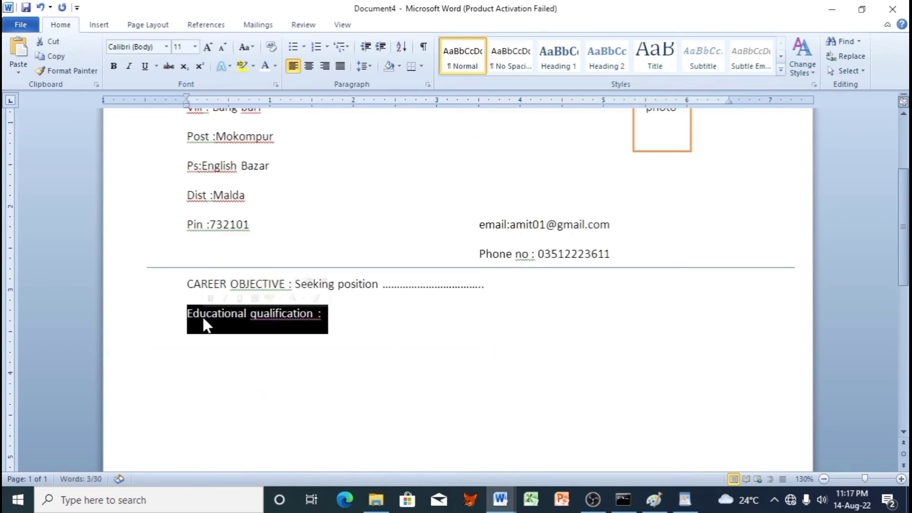
pyautogui.hotkey('shift', 'F3')
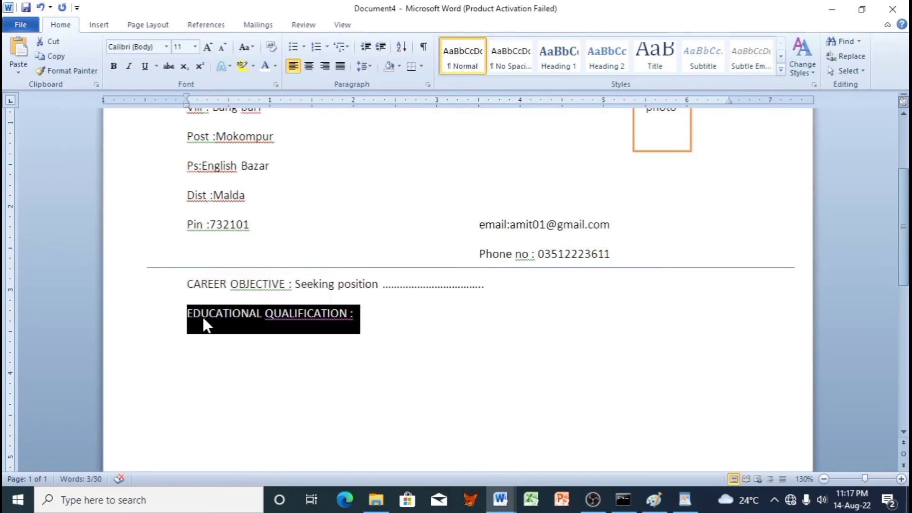
pyautogui.click(401, 334)
pyautogui.rightClick(345, 319)
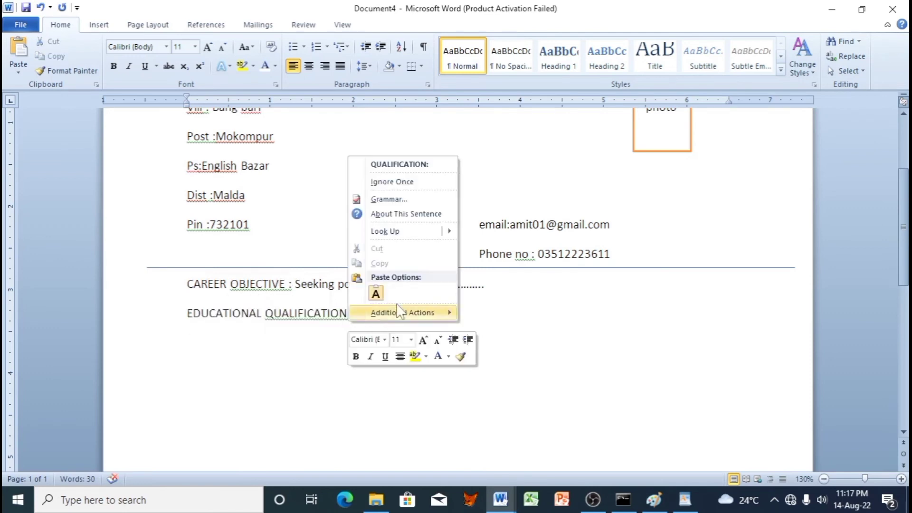
pyautogui.click(419, 163)
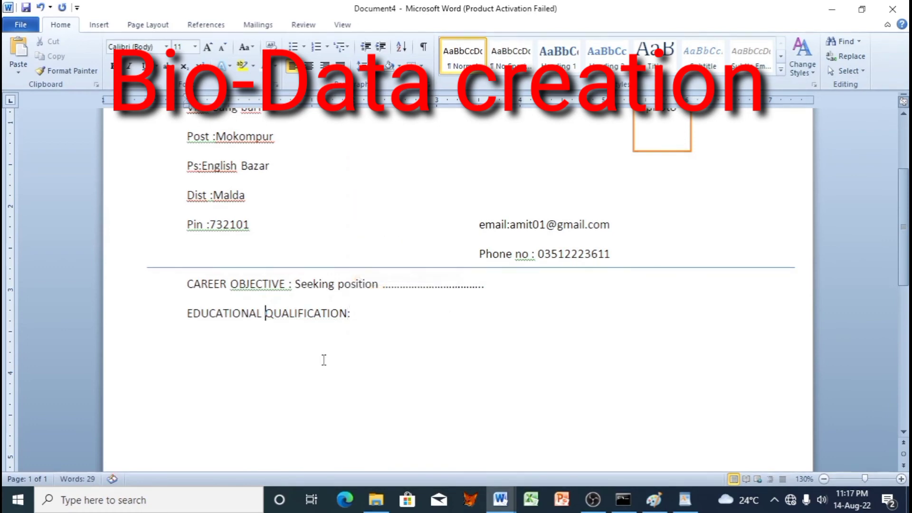
pyautogui.click(375, 327)
pyautogui.press('Return')
# Step: Insert a 3x2 table with the headers Exam name, Board and Passing year
pyautogui.click(98, 25)
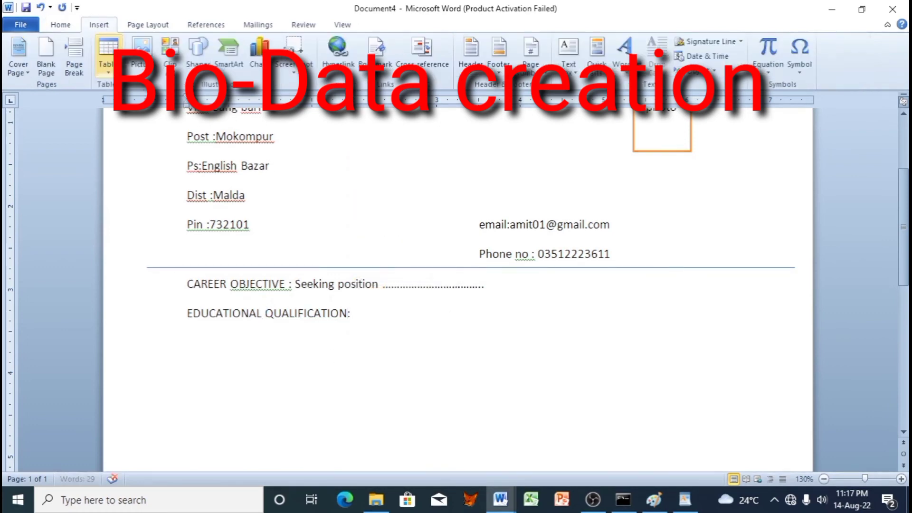
pyautogui.click(108, 52)
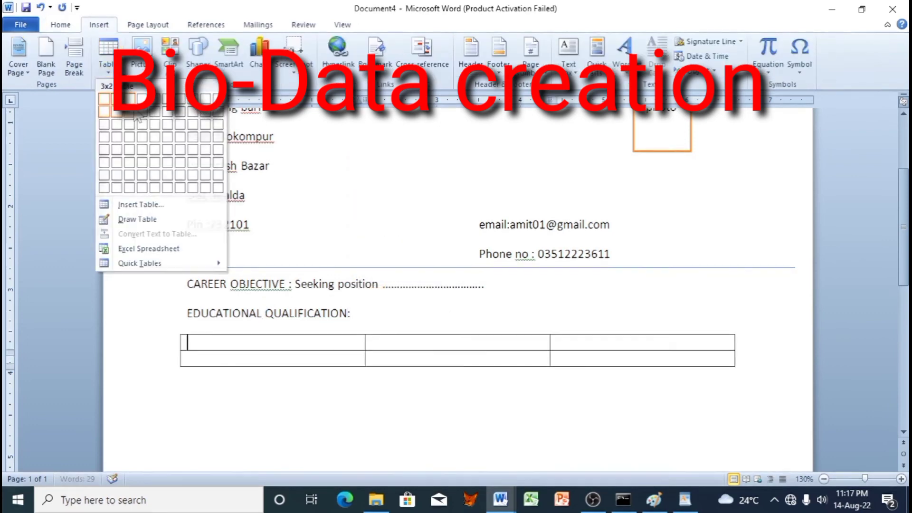
pyautogui.click(128, 114)
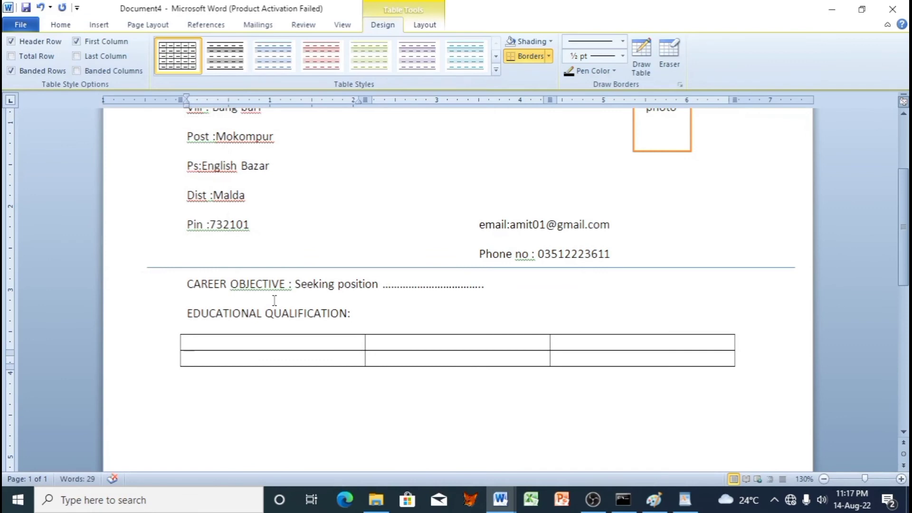
pyautogui.write('exam na')
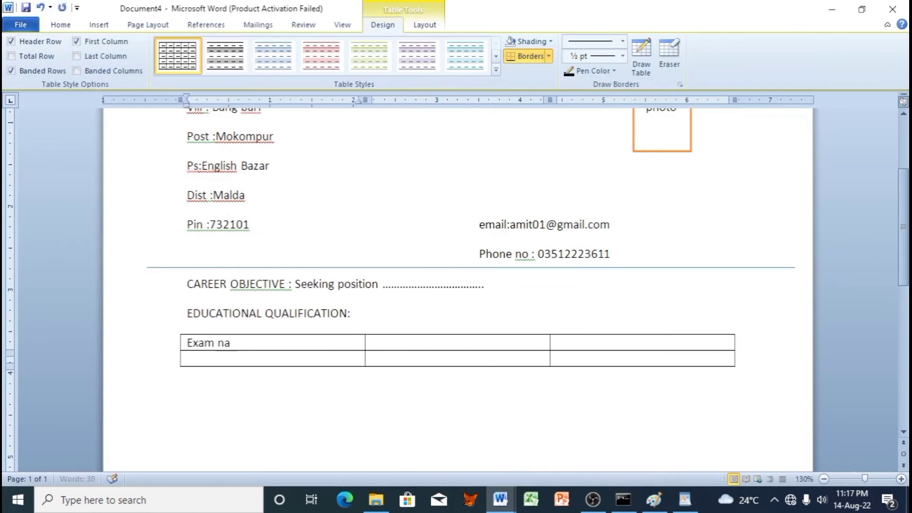
pyautogui.press('Tab')
pyautogui.write('board')
pyautogui.press('Tab')
pyautogui.write('passin')
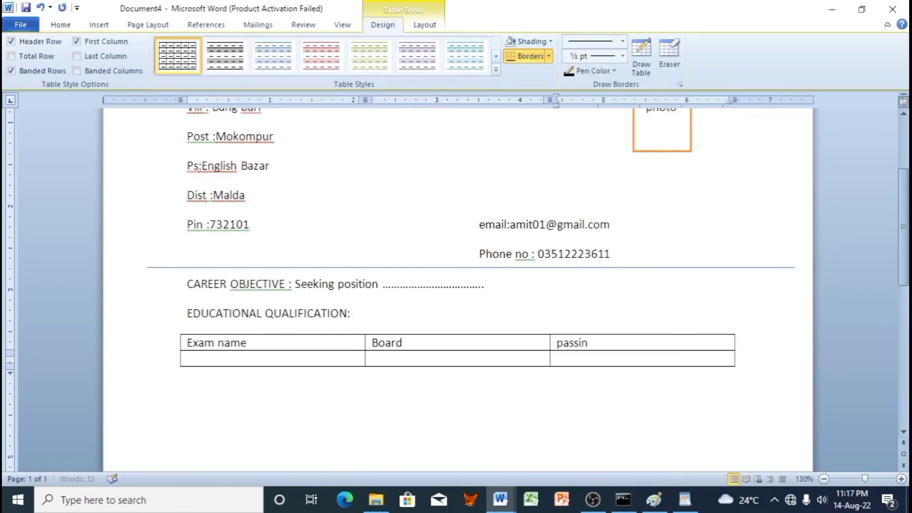
pyautogui.write('g year')
# Step: Fill the second row with MP, WBBSE, 2022 and centre the whole table
pyautogui.press('Tab')
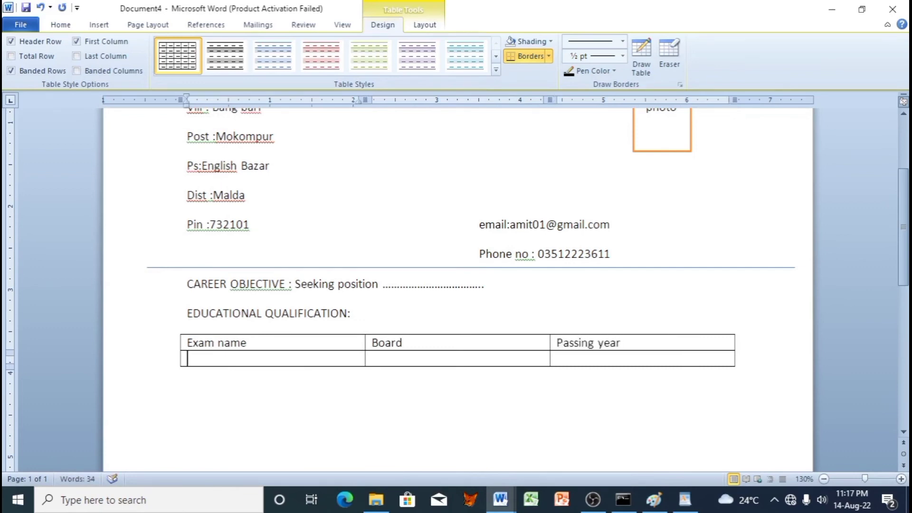
pyautogui.write('MP')
pyautogui.press('Tab')
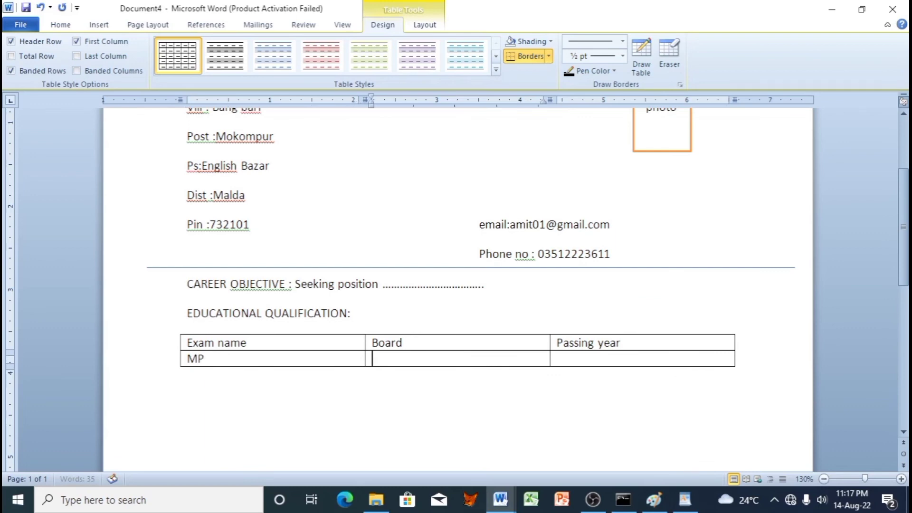
pyautogui.write('WBBSE')
pyautogui.press('Tab')
pyautogui.write('2022')
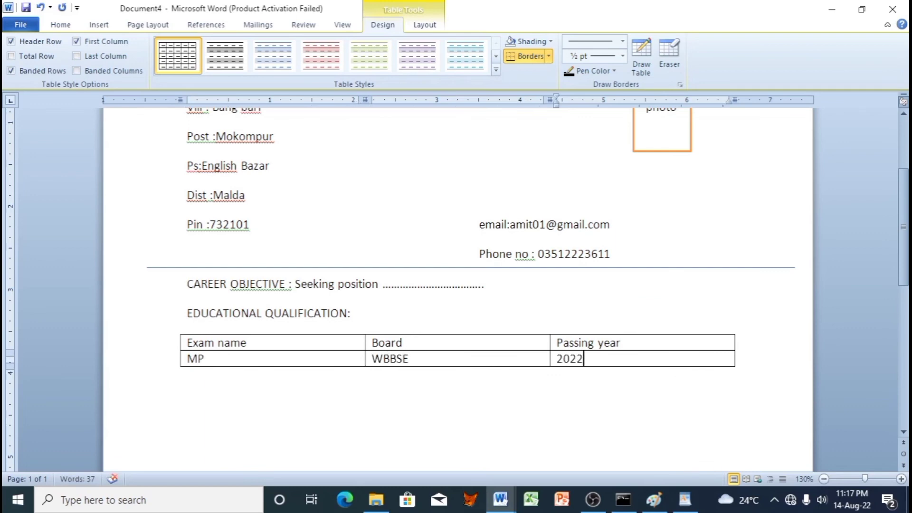
pyautogui.moveTo(585, 358); pyautogui.dragTo(295, 342)
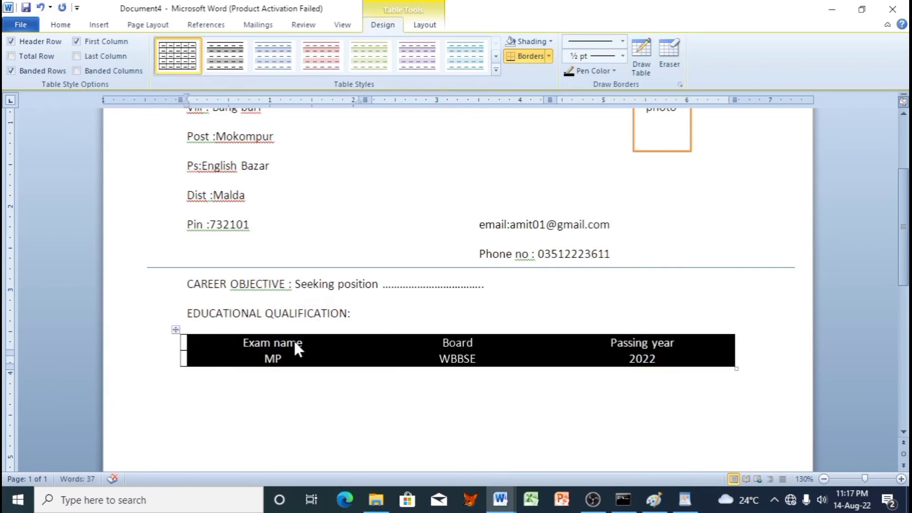
pyautogui.click(339, 311)
pyautogui.scroll(5, 350, 332)
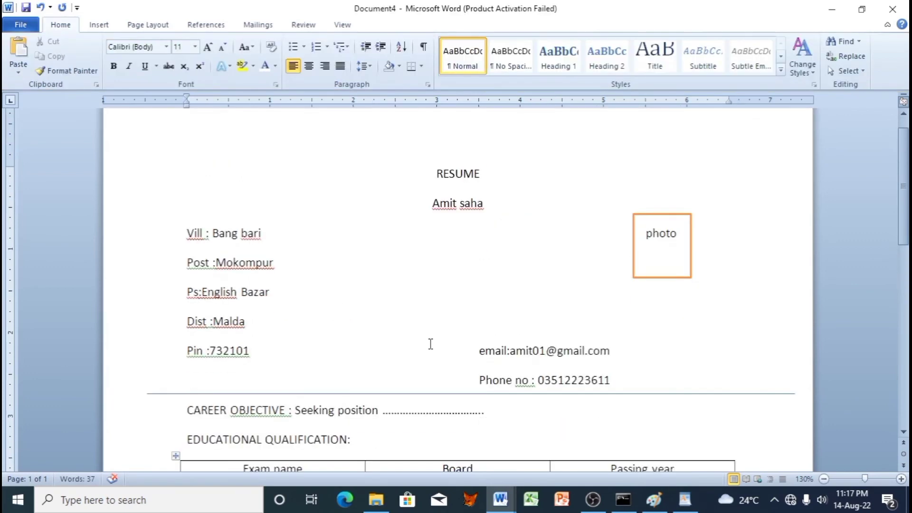
pyautogui.scroll(-2, 432, 340)
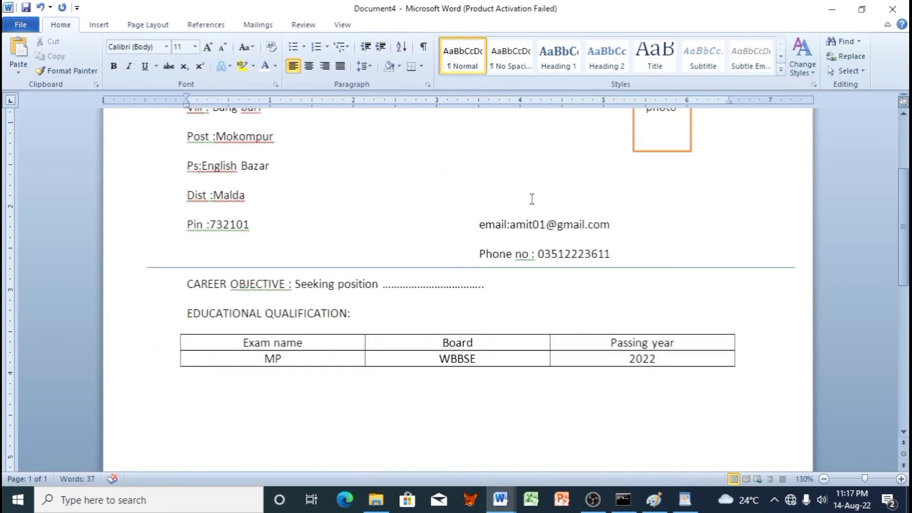
pyautogui.scroll(2, 452, 263)
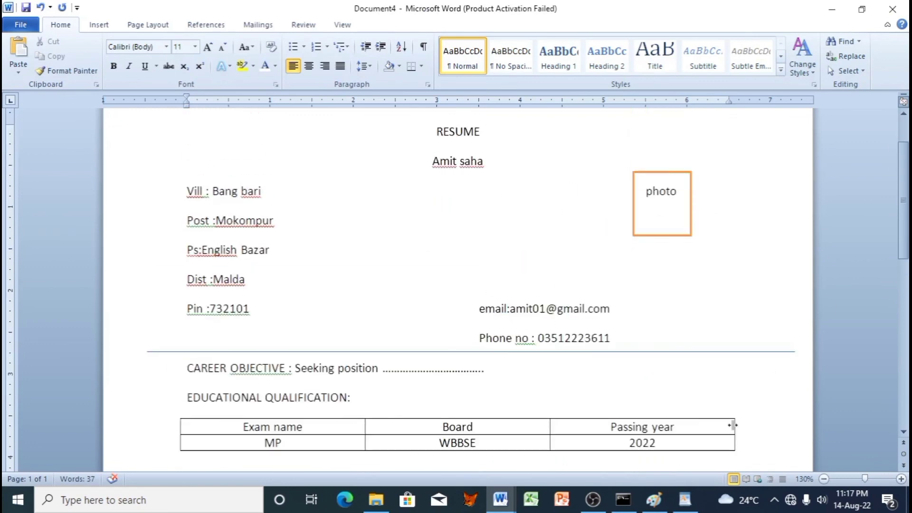
# Step: Check Document3's ellipse and Document1's smps text, then bring Command Prompt to the front
pyautogui.moveTo(499, 504)
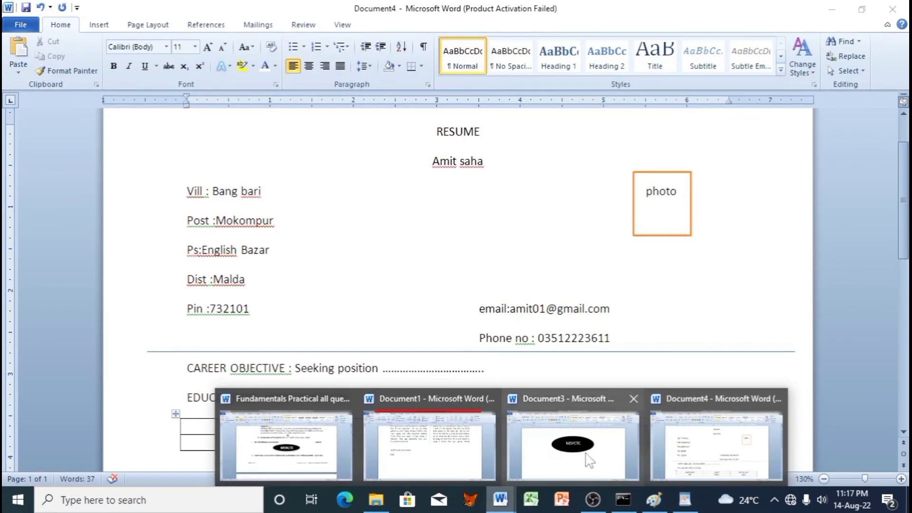
pyautogui.click(589, 460)
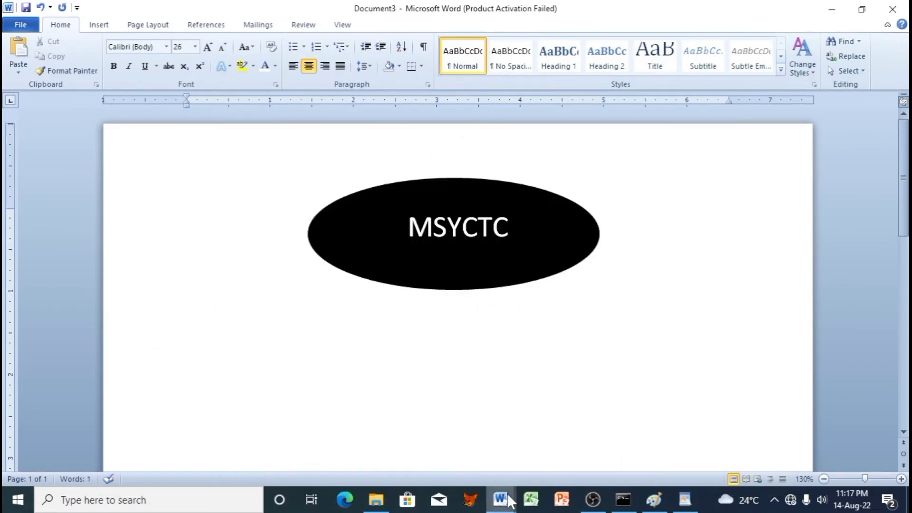
pyautogui.moveTo(504, 499)
pyautogui.click(389, 459)
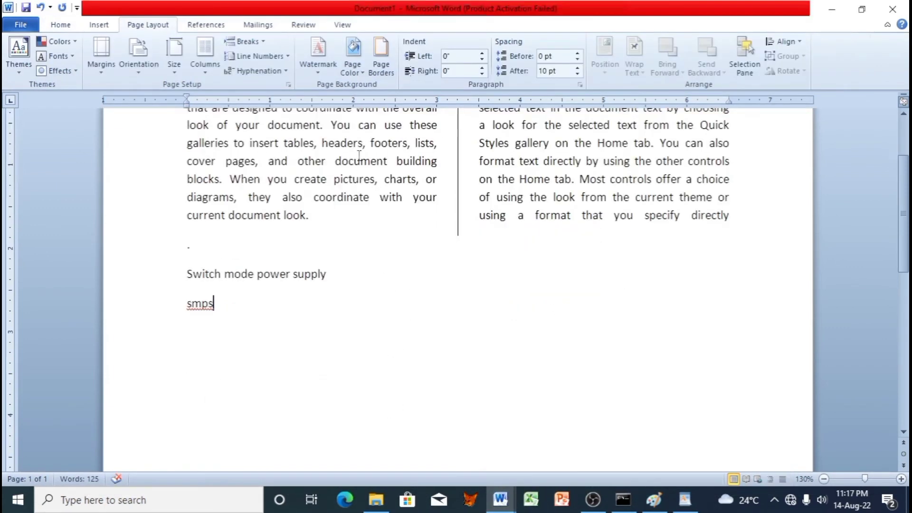
pyautogui.scroll(3, 364, 175)
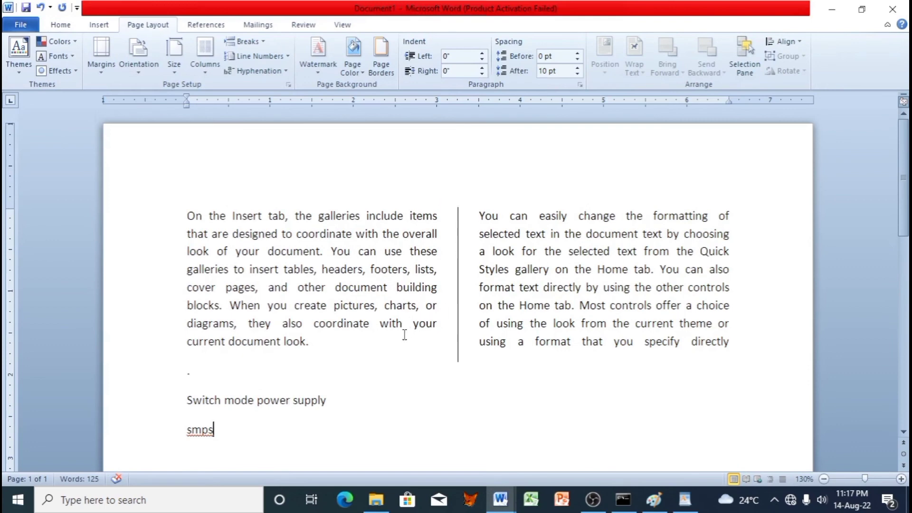
pyautogui.scroll(-2, 404, 335)
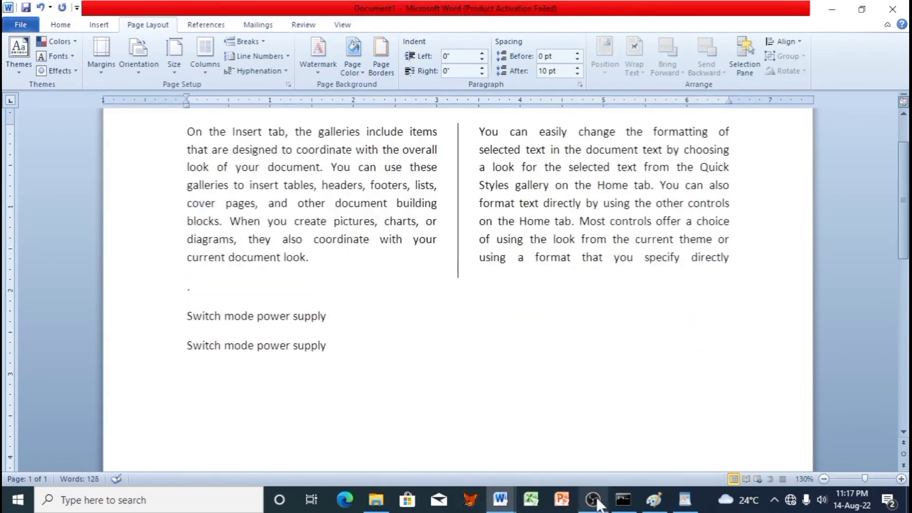
pyautogui.click(624, 499)
pyautogui.scroll(5, 303, 283)
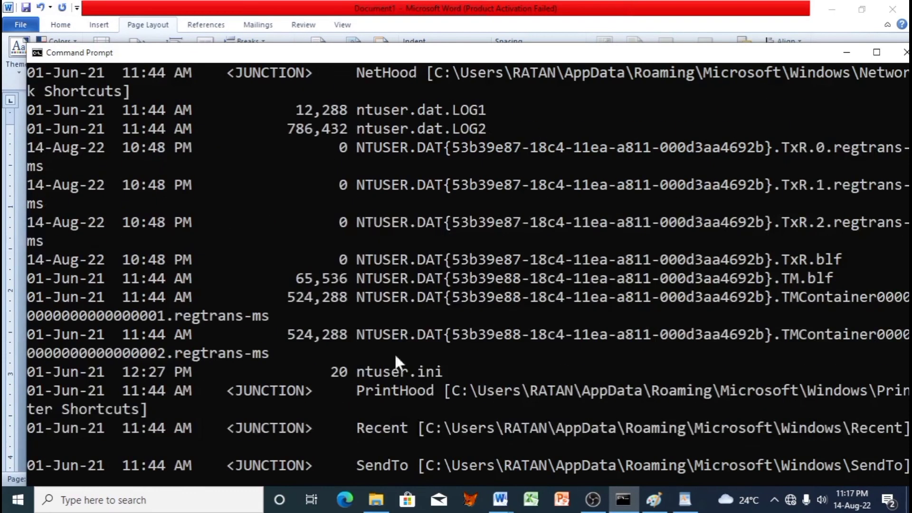
# Step: Show the red star drawing in Paint and then in WordPad
pyautogui.click(656, 500)
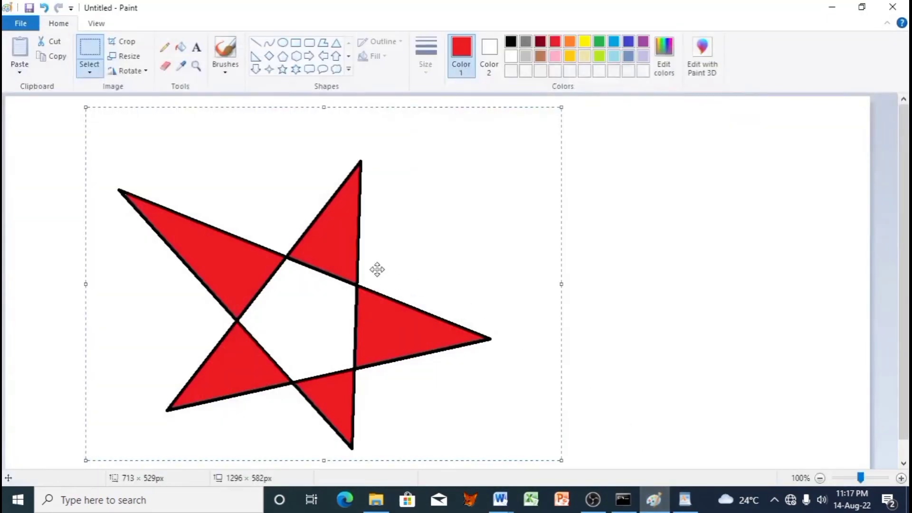
pyautogui.click(691, 504)
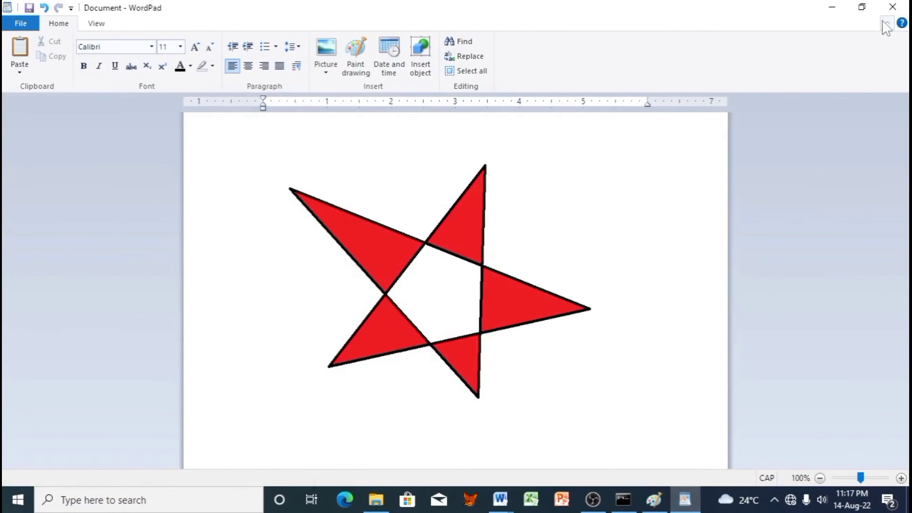
pyautogui.click(840, 9)
# Step: Minimise all open windows and open the exam22 folder from the desktop
pyautogui.click(835, 8)
pyautogui.click(835, 7)
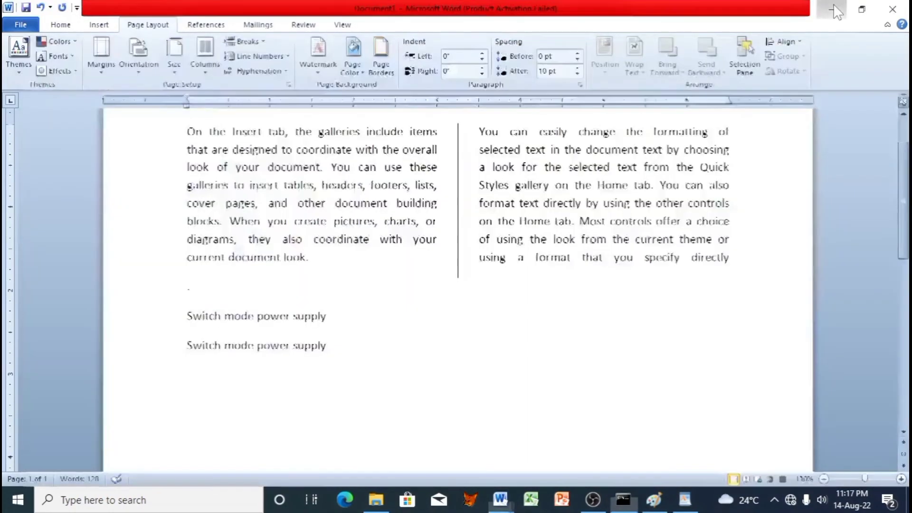
pyautogui.click(835, 7)
pyautogui.click(835, 8)
pyautogui.click(833, 8)
pyautogui.click(833, 5)
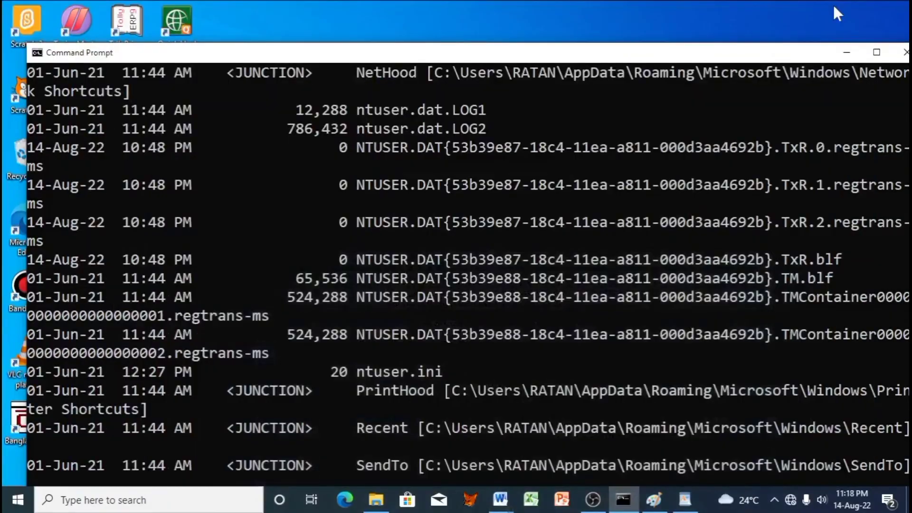
pyautogui.click(845, 50)
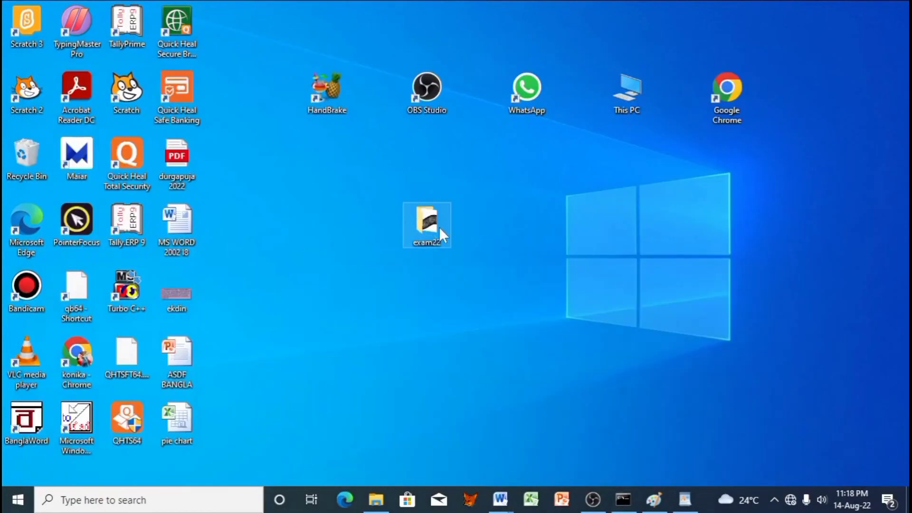
pyautogui.doubleClick(434, 226)
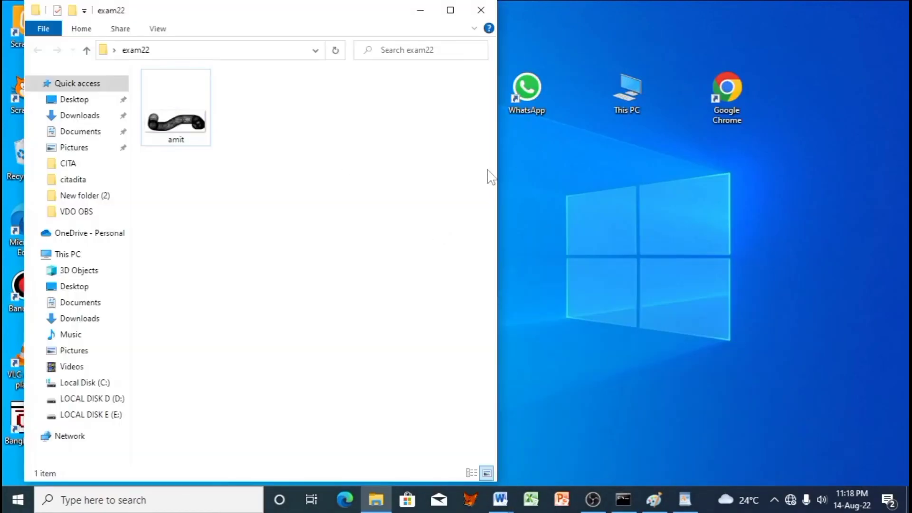
pyautogui.click(575, 275)
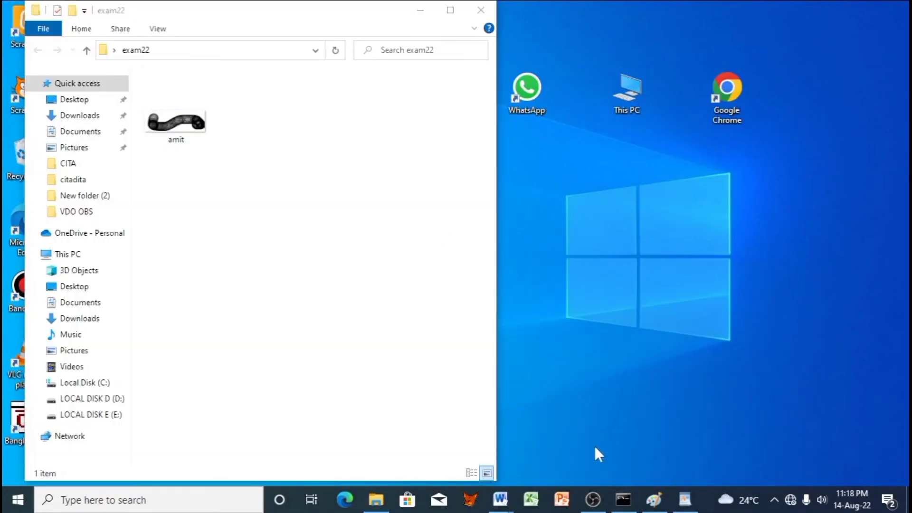